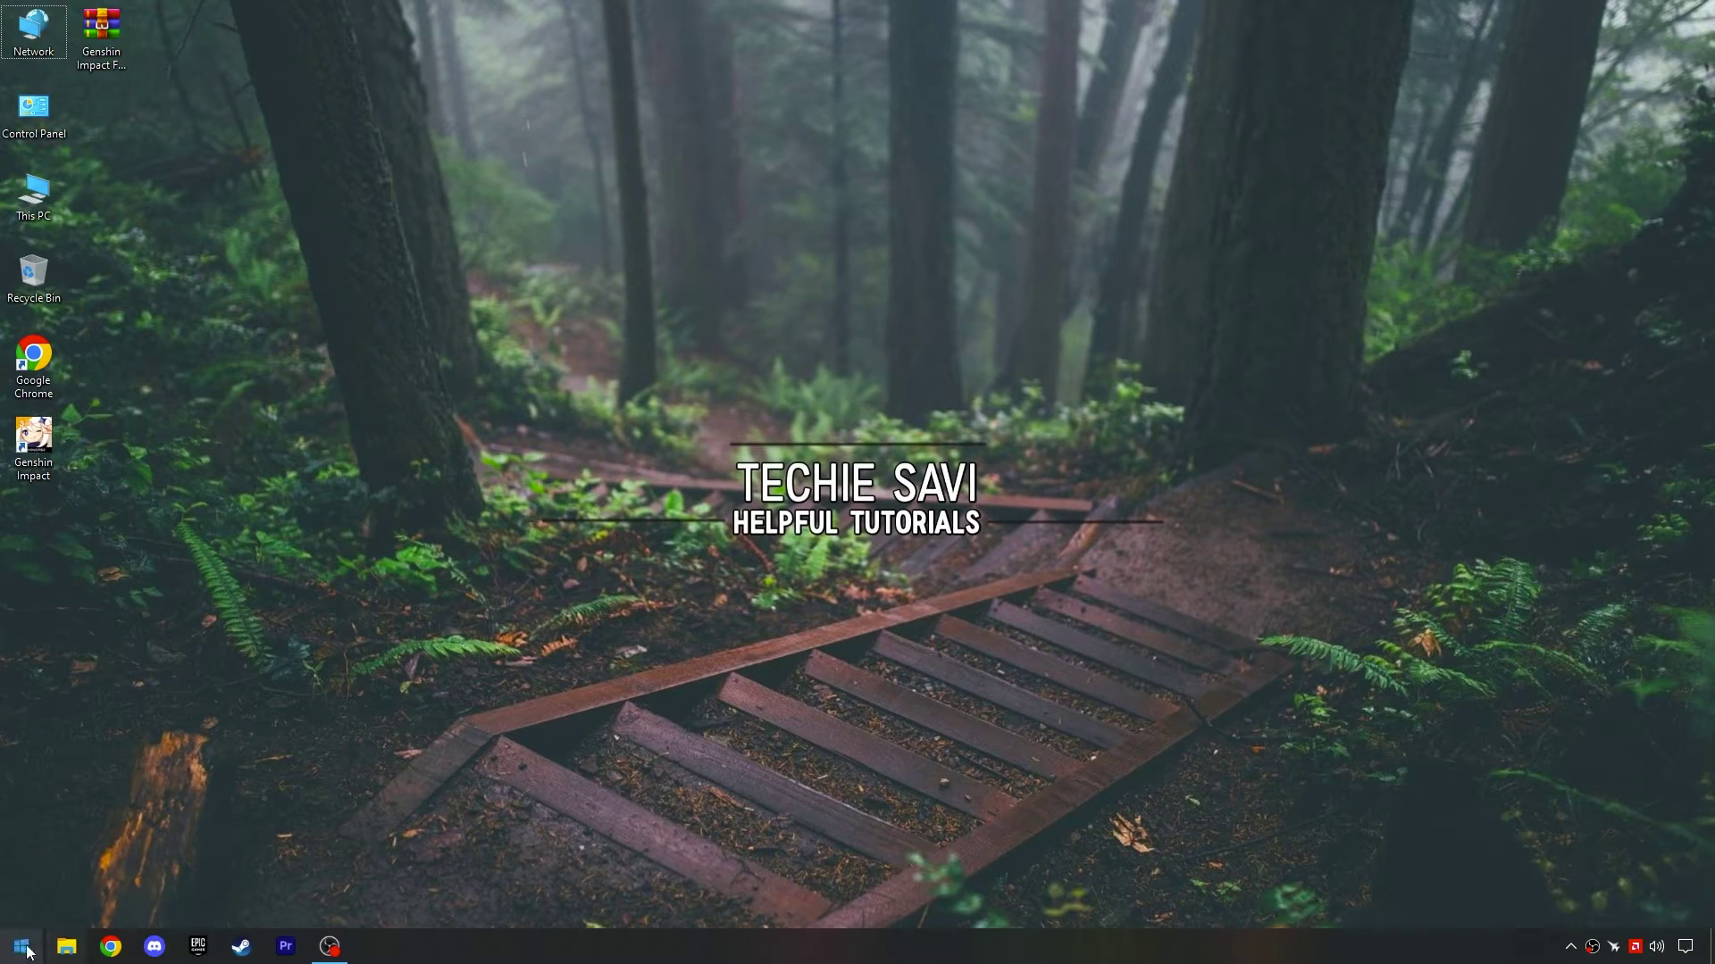
# - Search Windows for "Graphics settings" and open that system settings page
pyautogui.click(23, 946)
pyautogui.write('Graph')
pyautogui.write('ics setti')
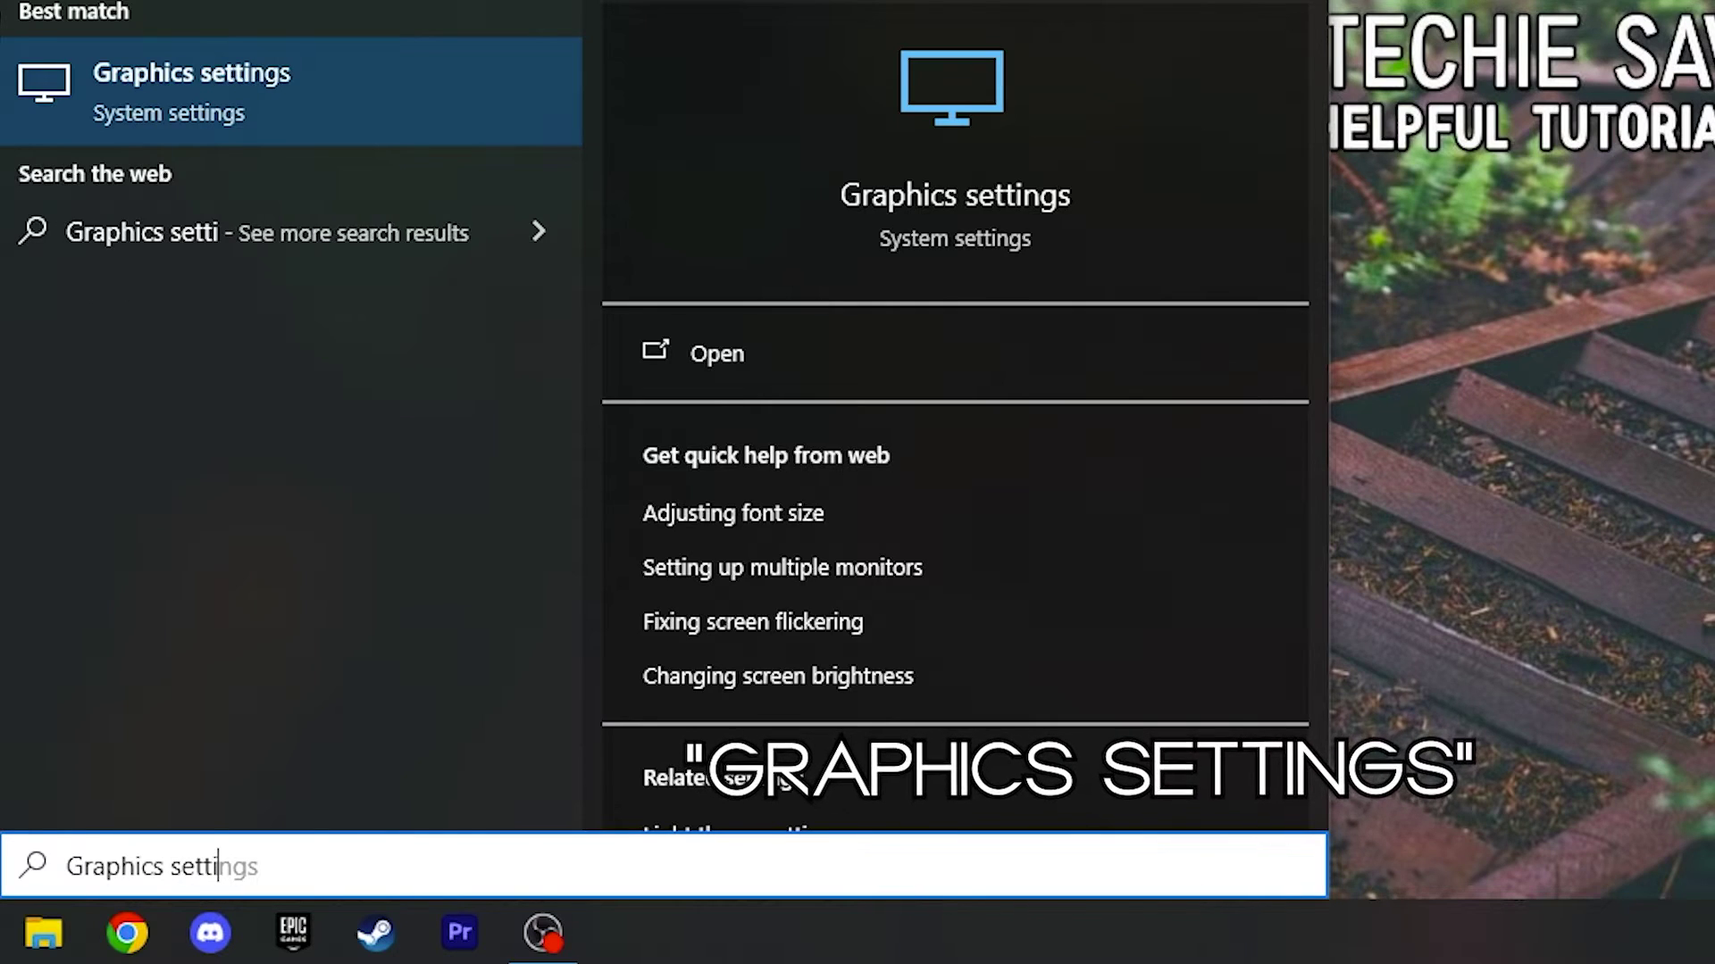
pyautogui.write('ngs')
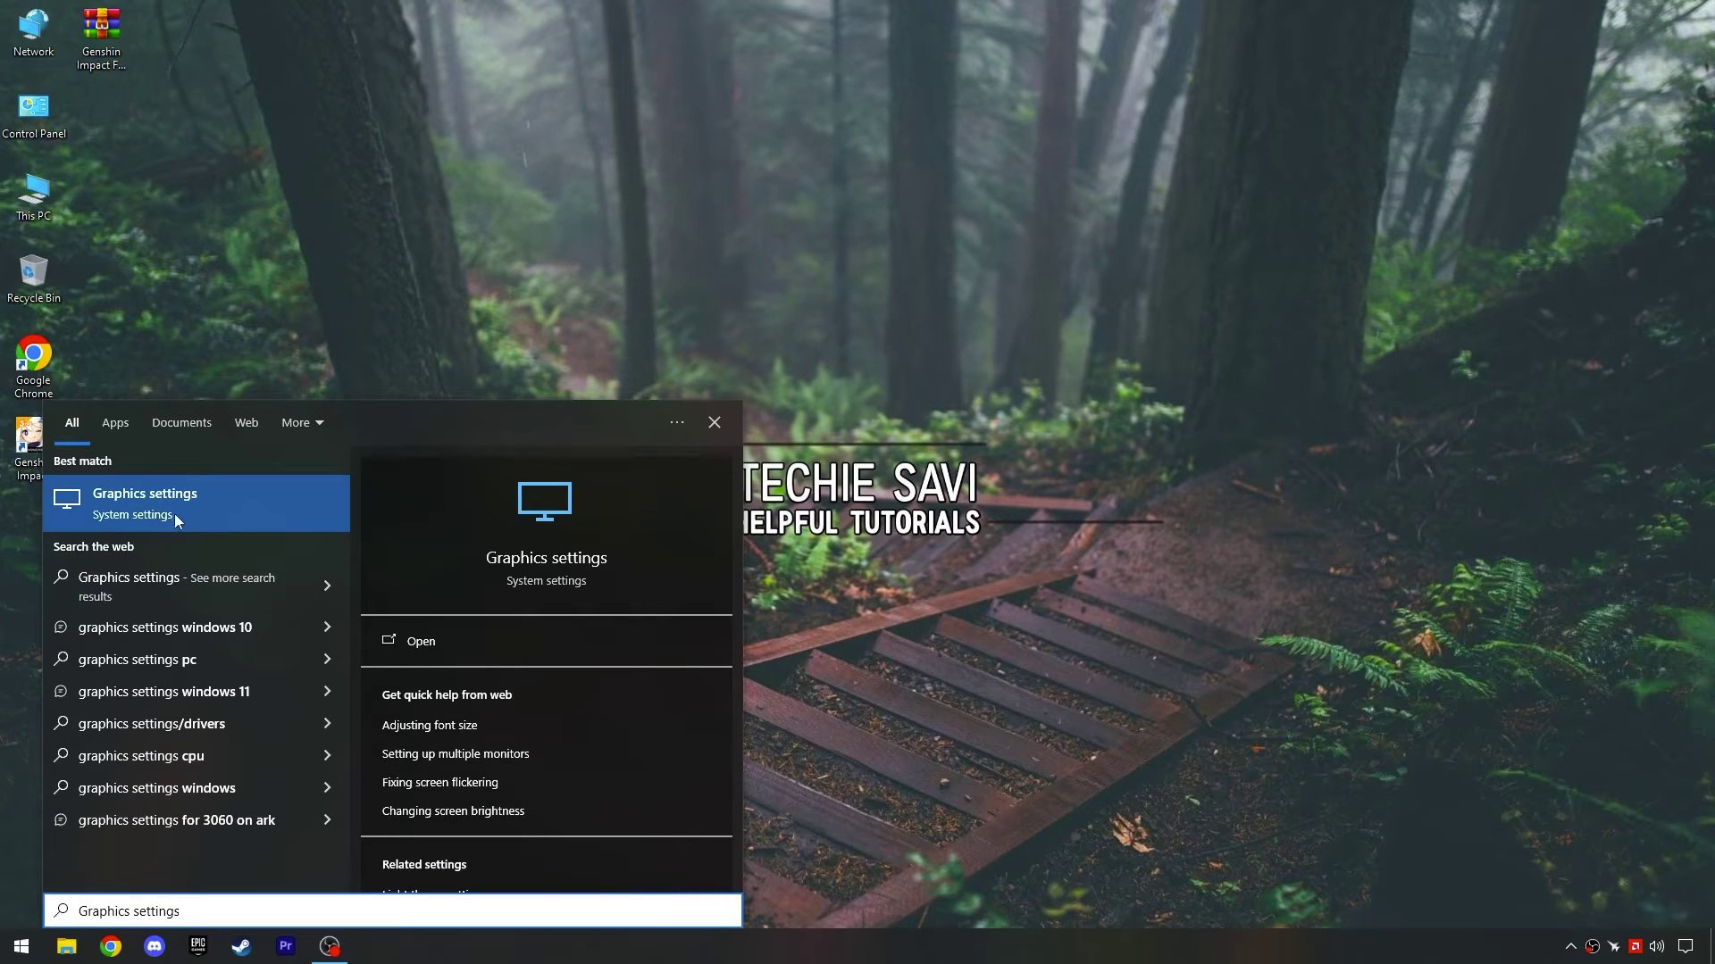
pyautogui.click(441, 639)
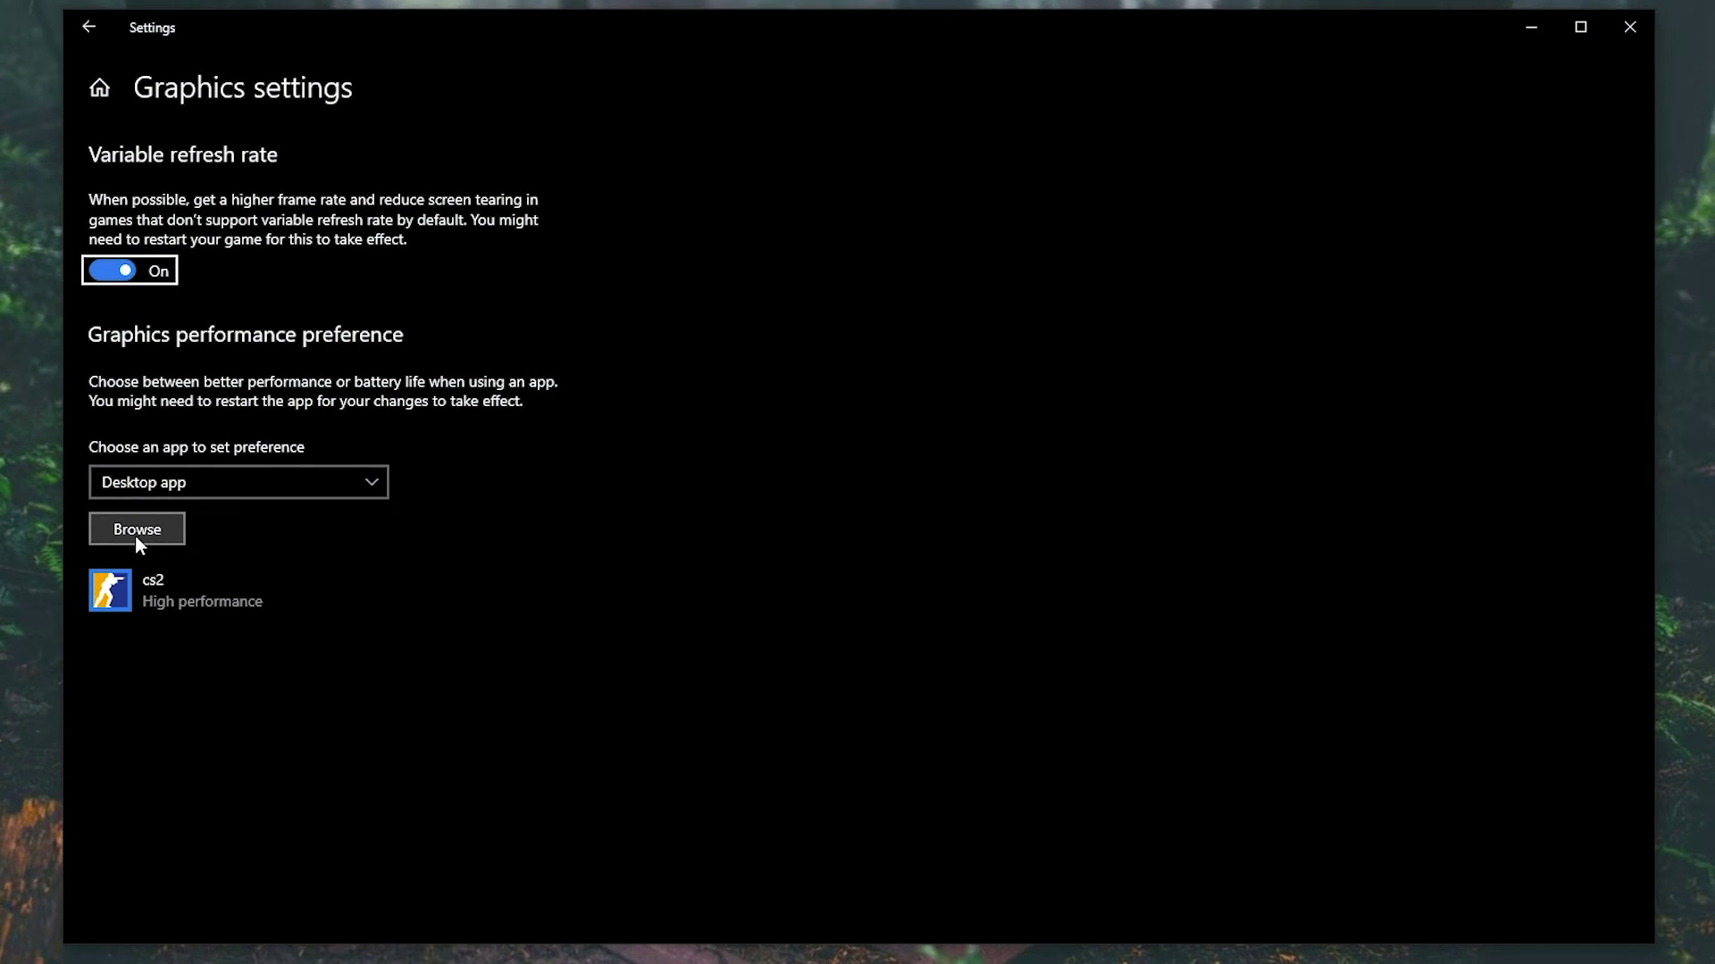
# - Add the GenshinImpact application from the Genshin Impact game folder on drive D to the graphics performance preference list
pyautogui.click(136, 536)
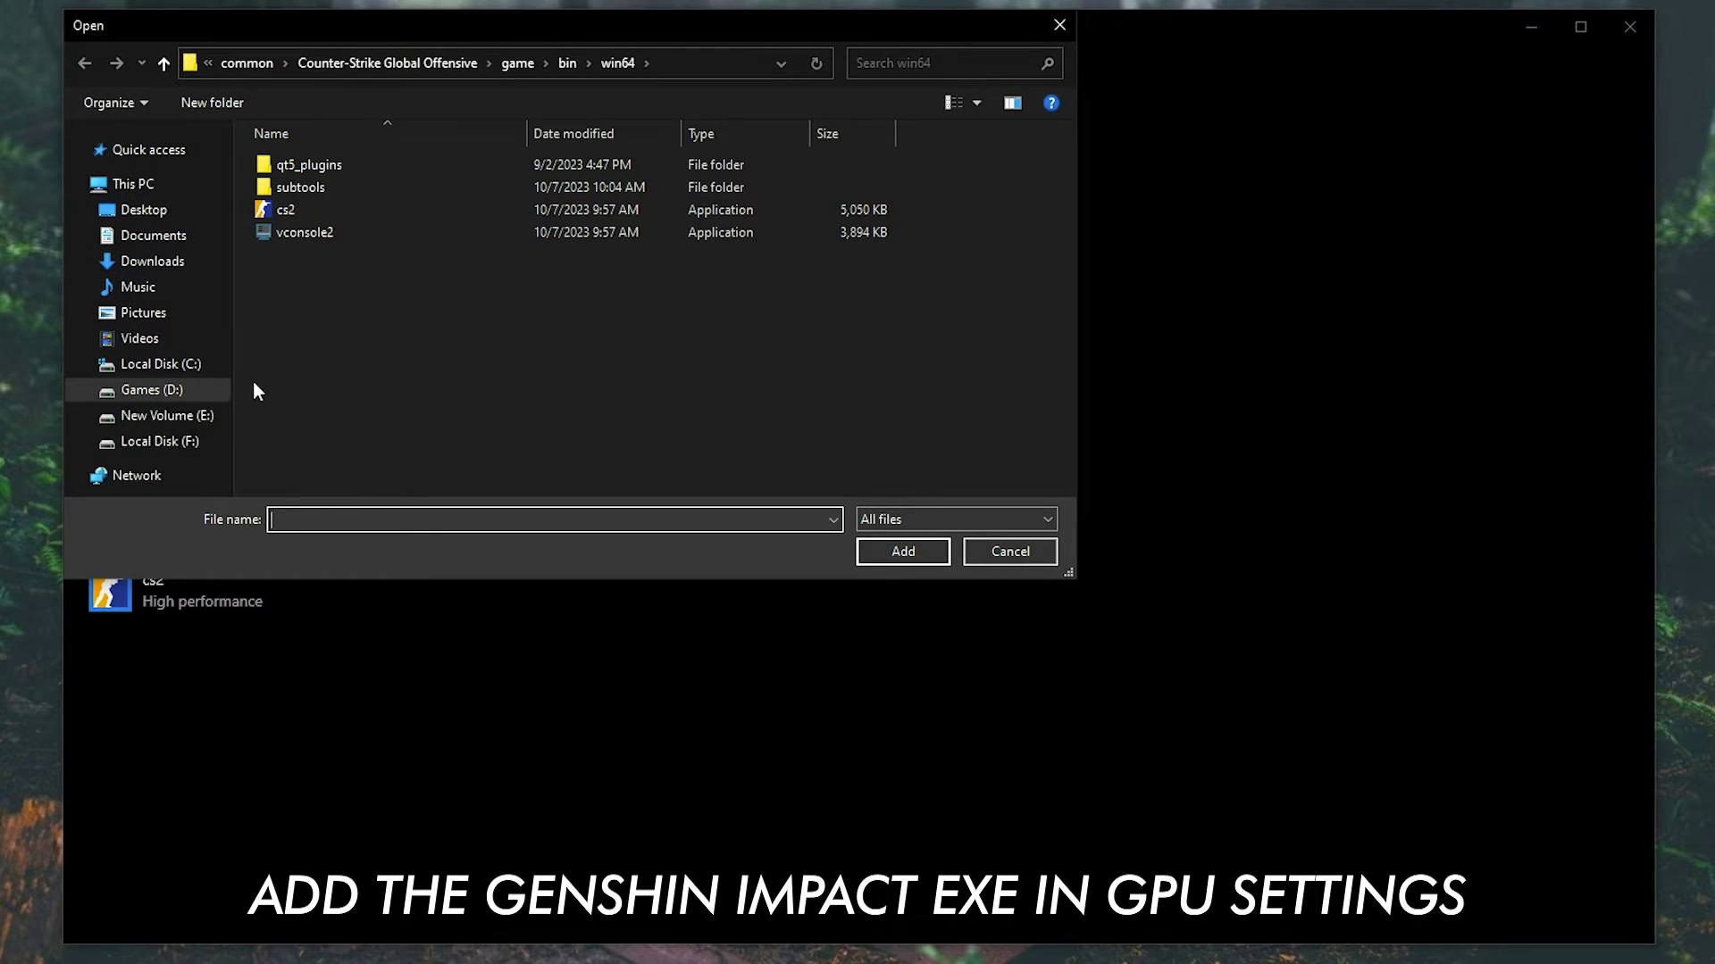
pyautogui.click(153, 211)
pyautogui.click(313, 230)
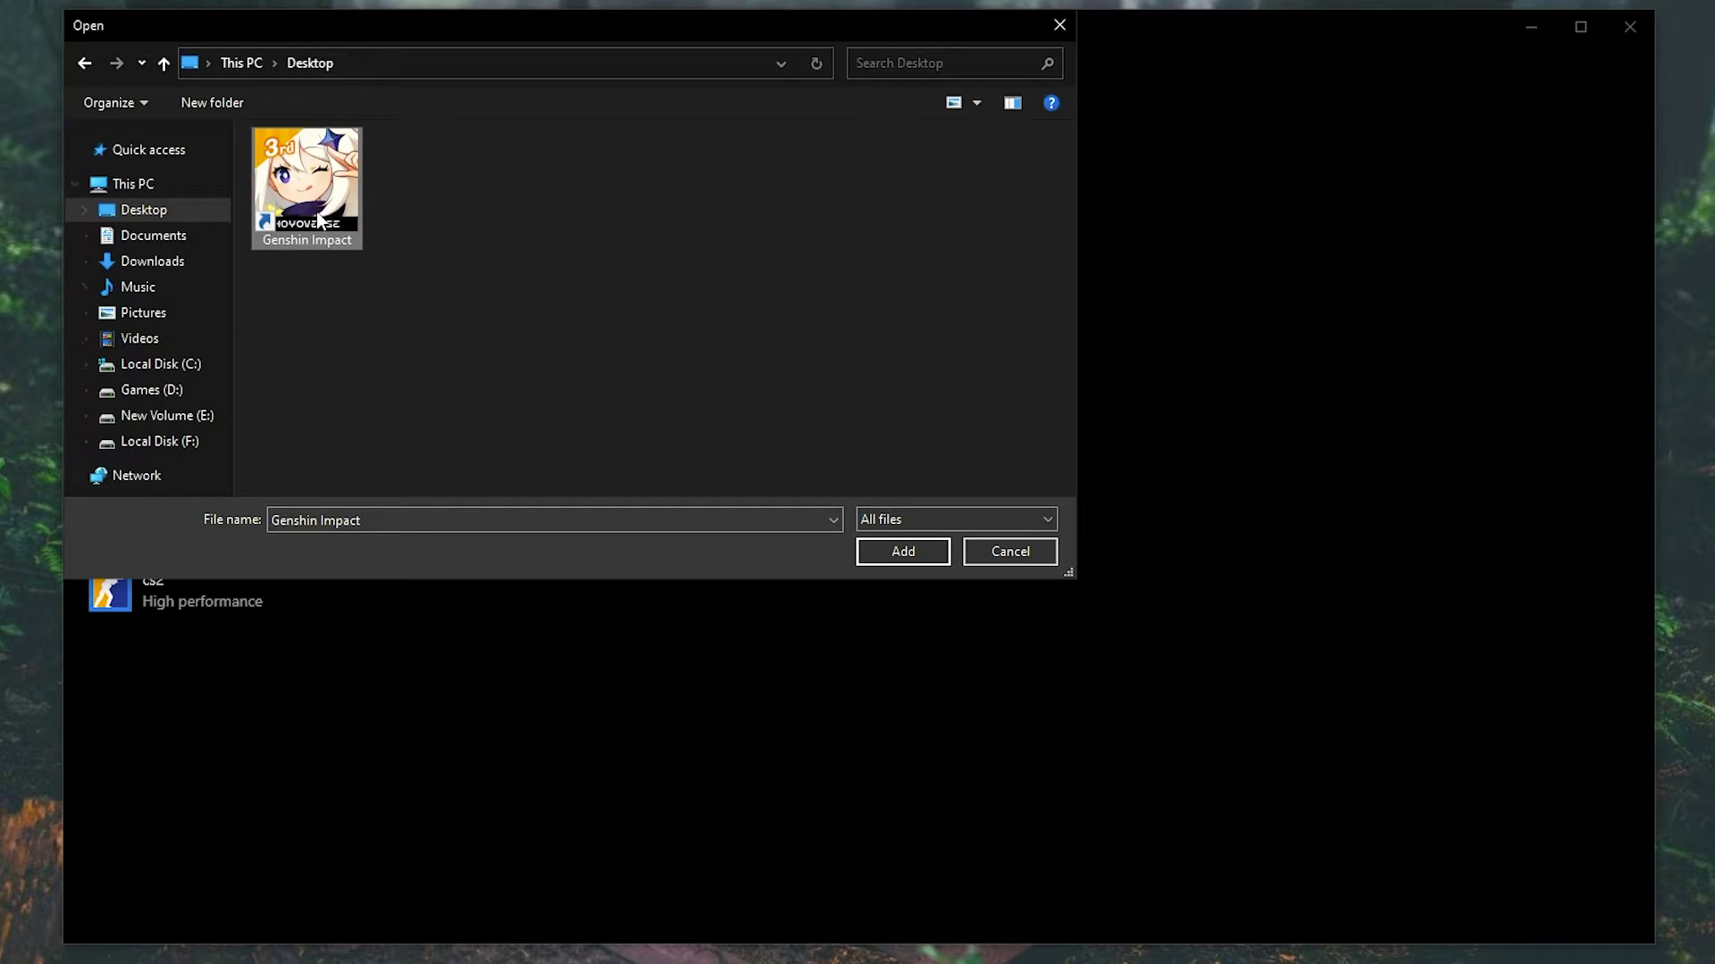
pyautogui.rightClick(318, 220)
pyautogui.click(423, 282)
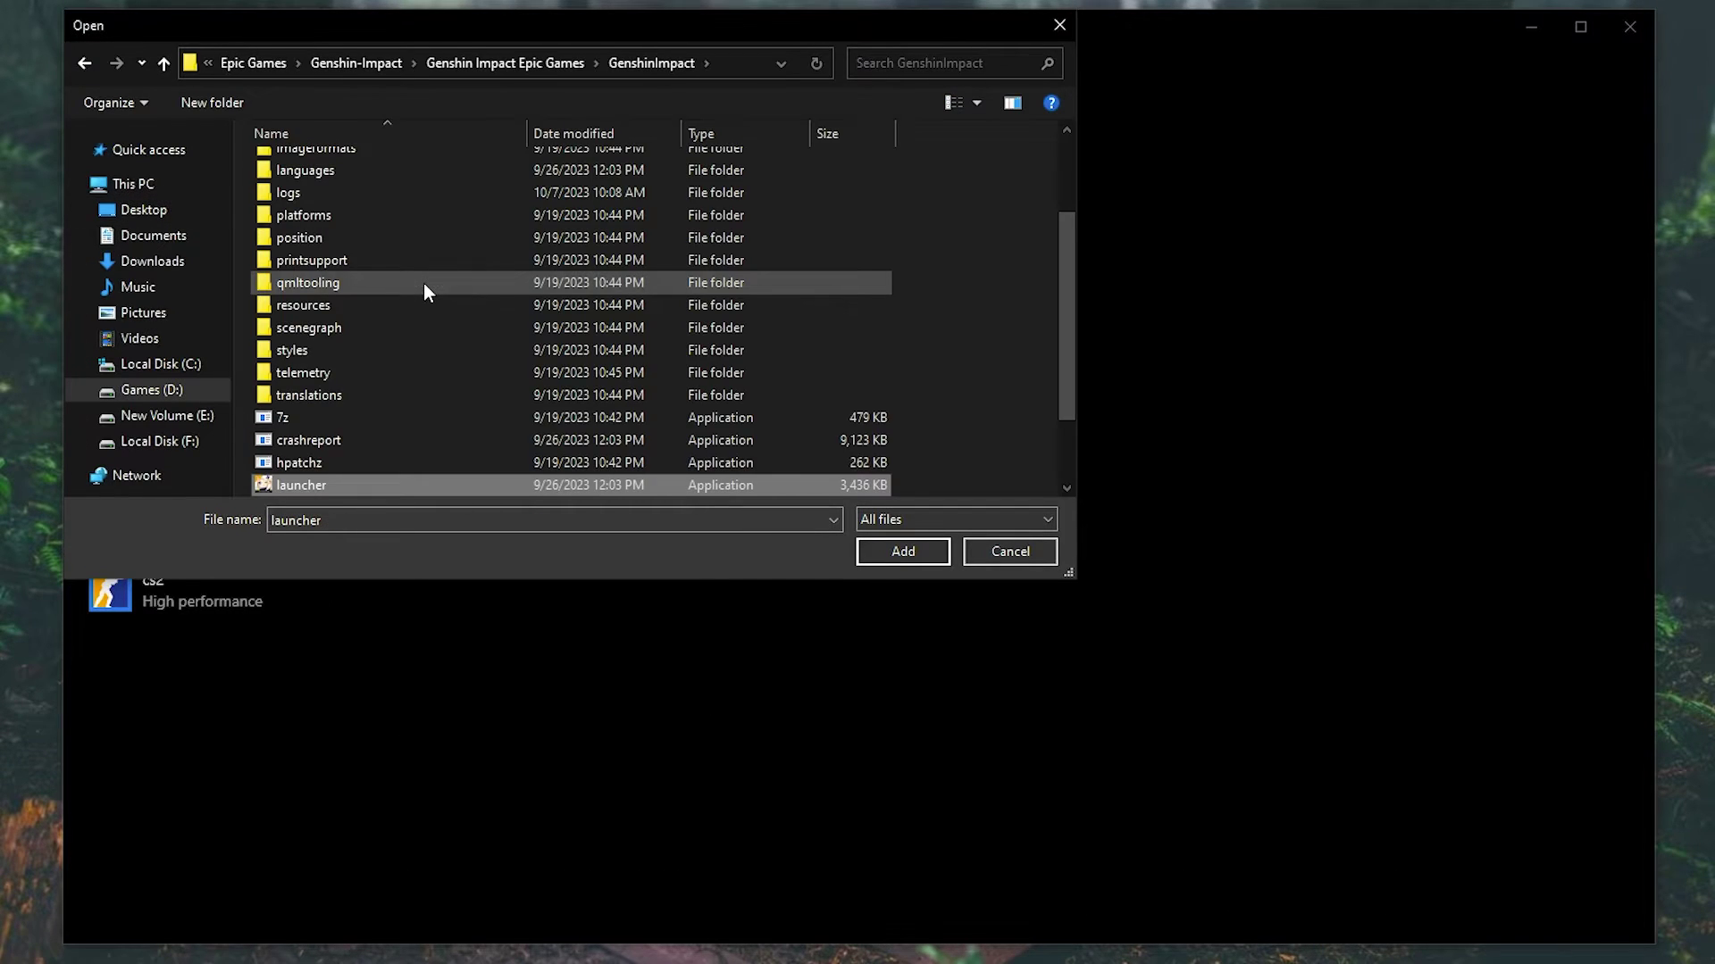
pyautogui.click(360, 65)
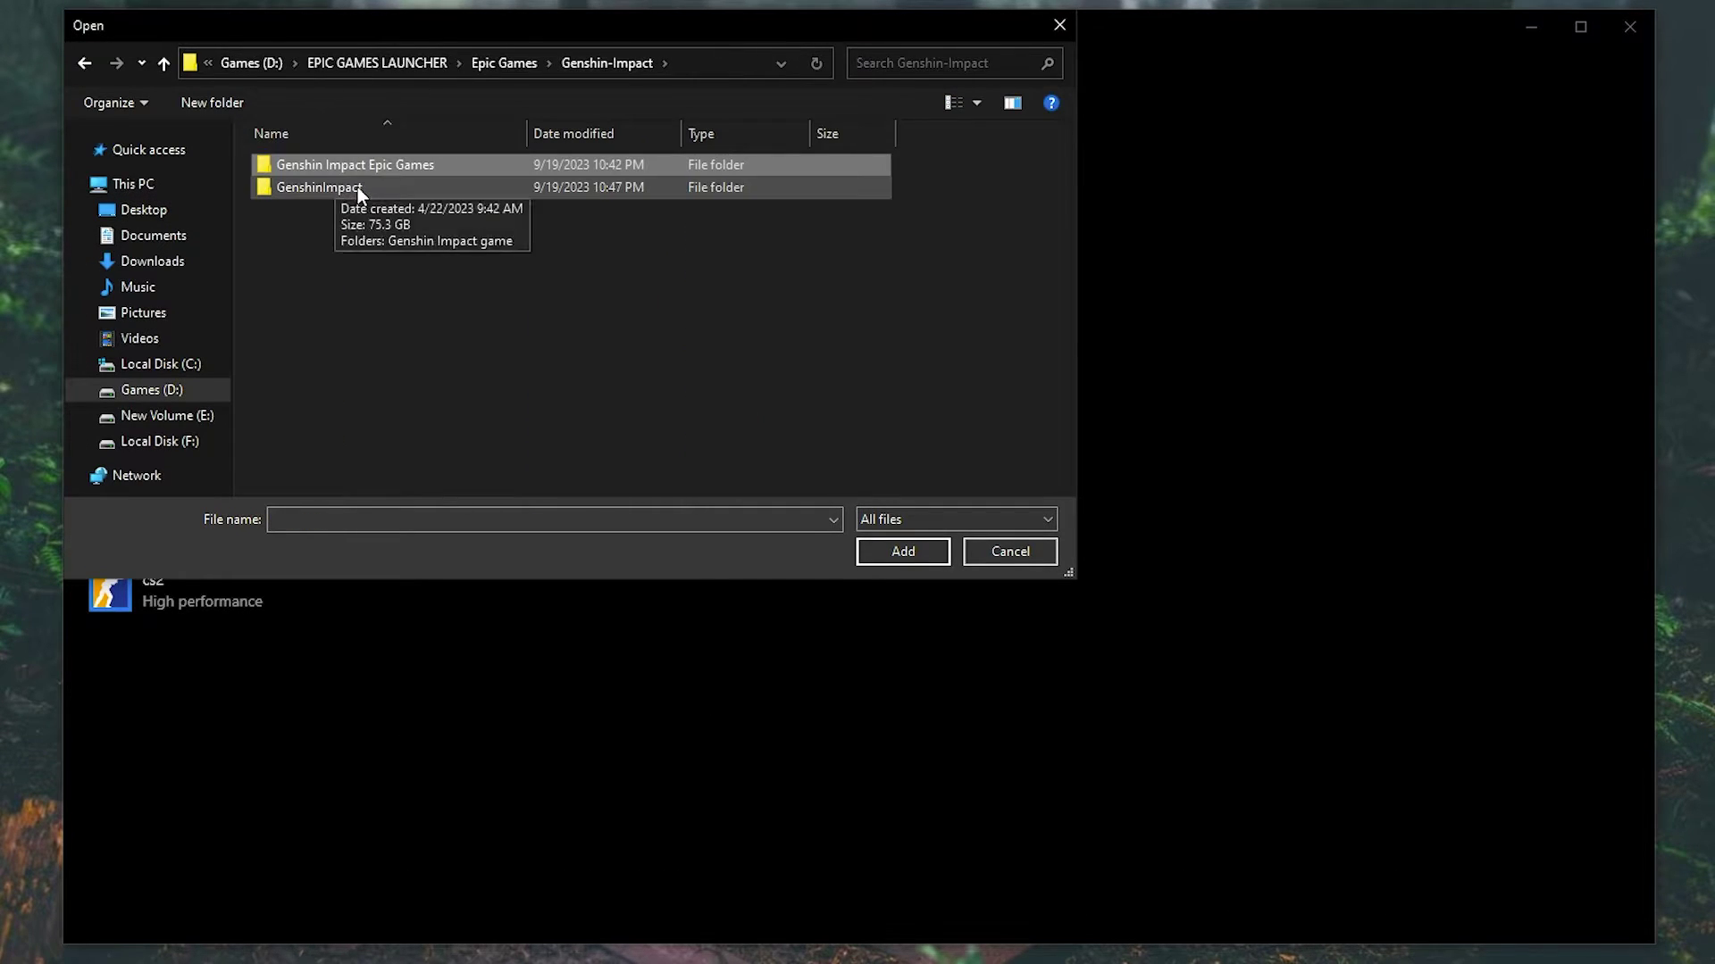
pyautogui.doubleClick(316, 186)
pyautogui.doubleClick(340, 165)
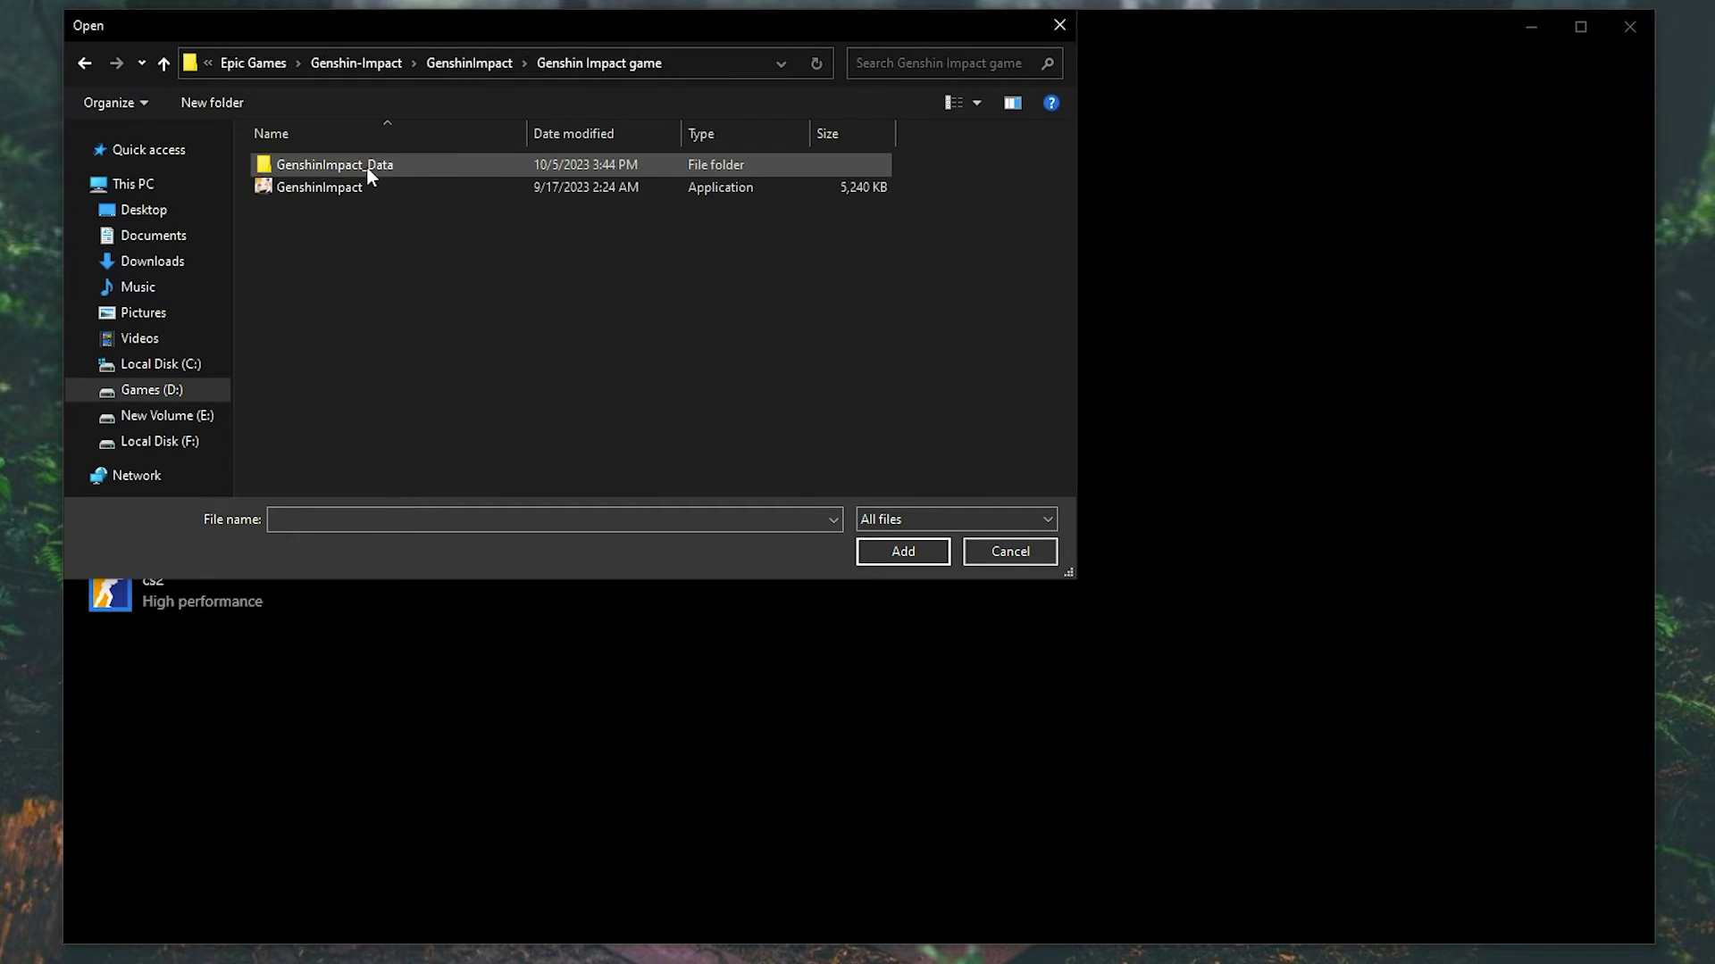
pyautogui.click(317, 192)
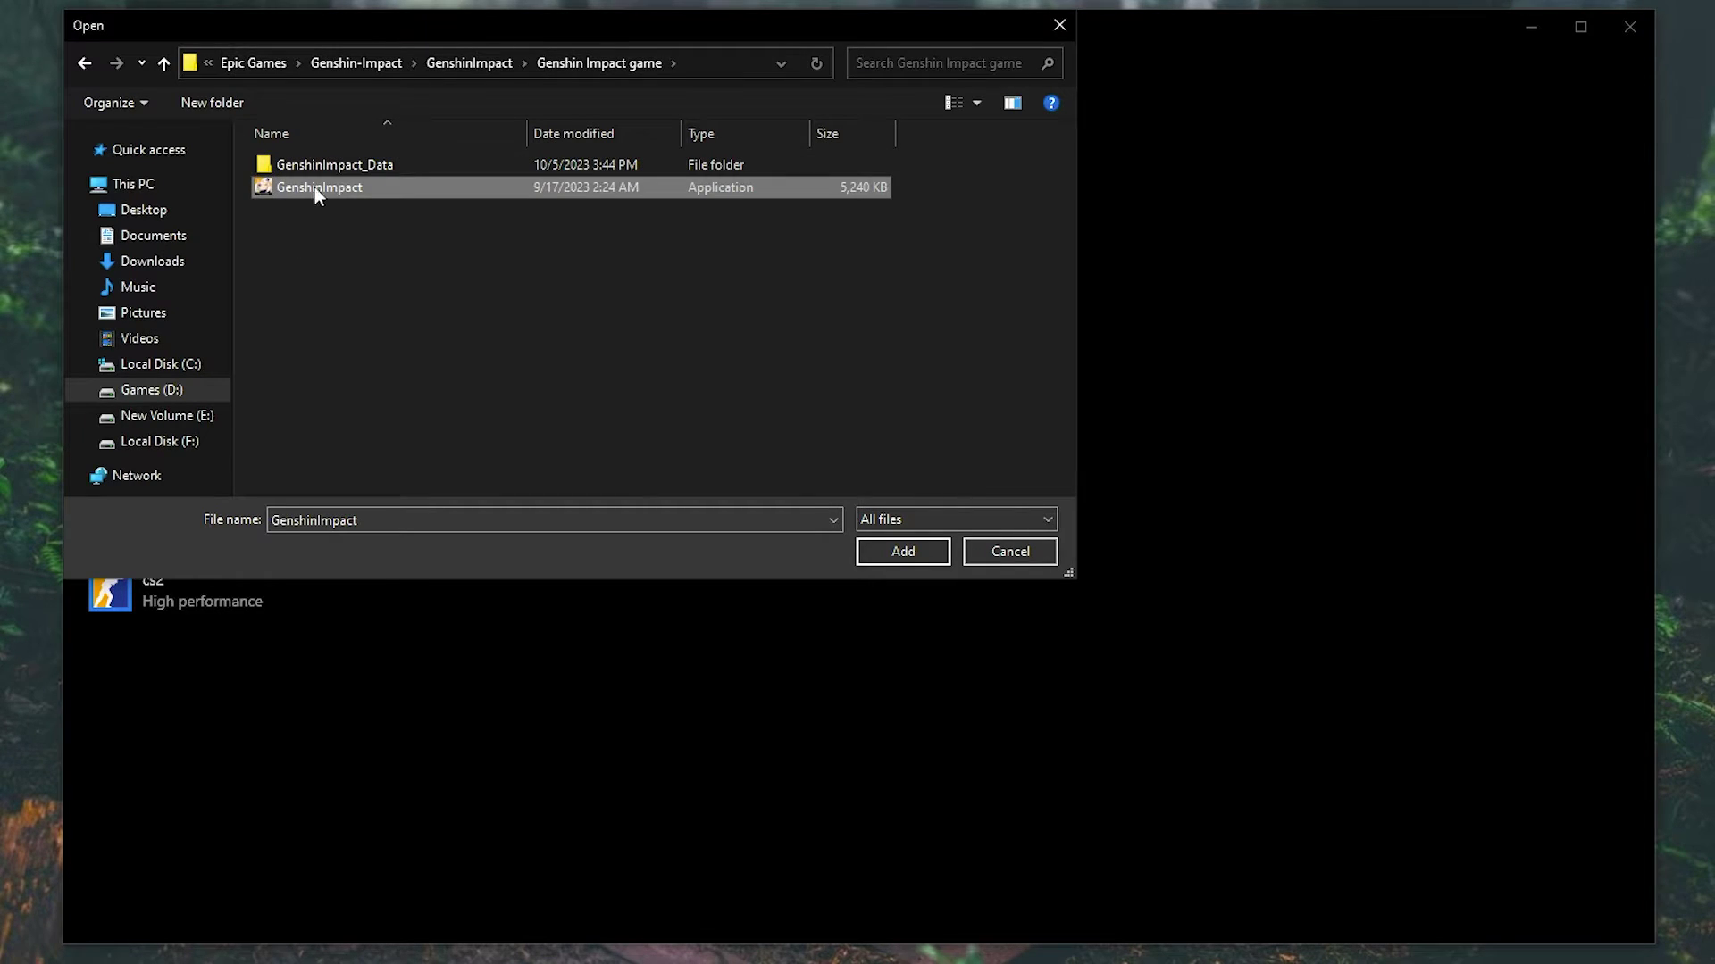
pyautogui.click(902, 551)
# - Set GenshinImpact's graphics preference to High performance, save it and close the graphics settings
pyautogui.click(422, 699)
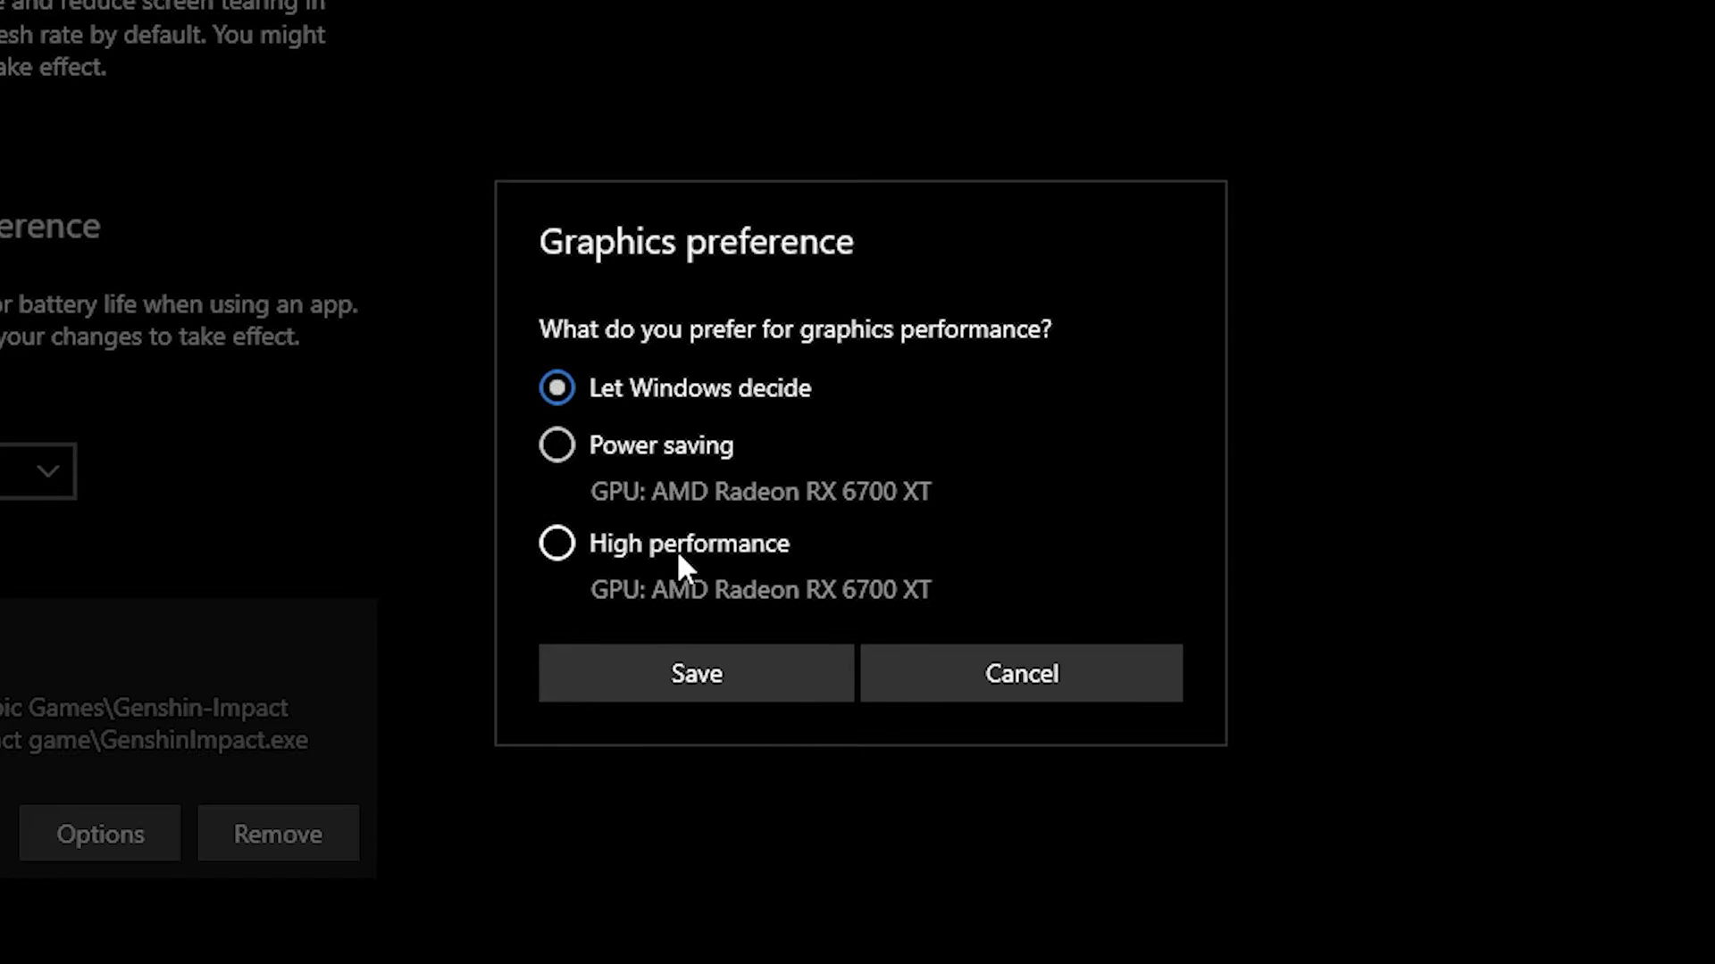
pyautogui.click(709, 662)
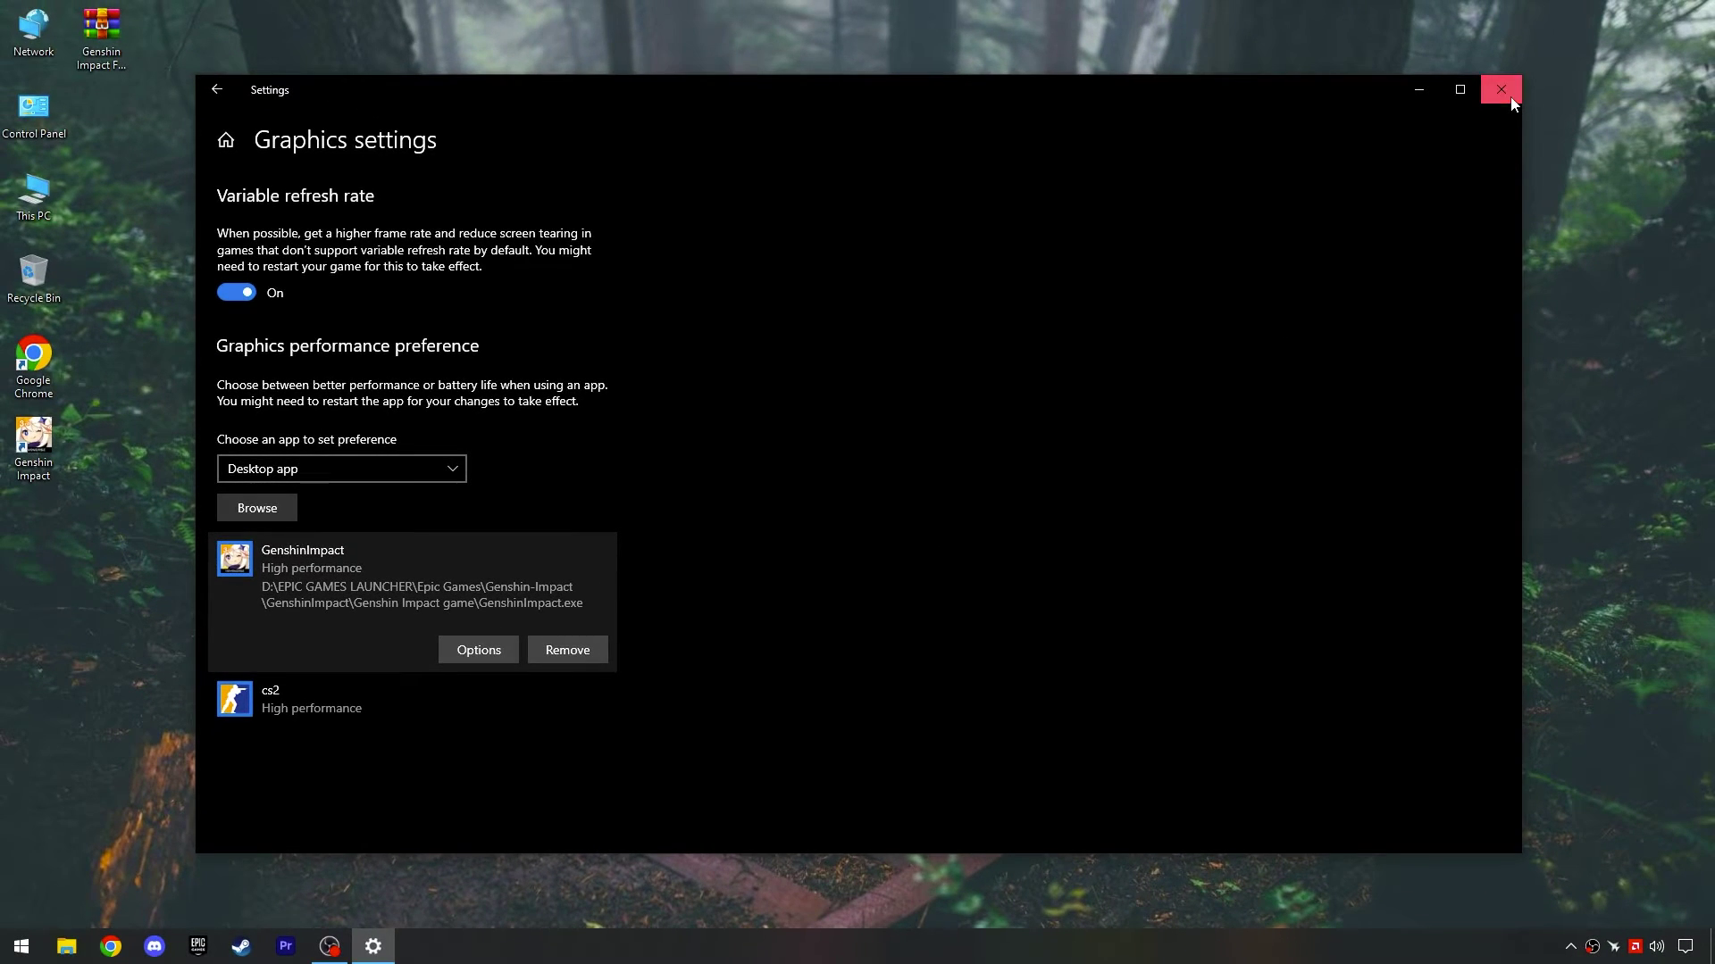
pyautogui.click(1505, 94)
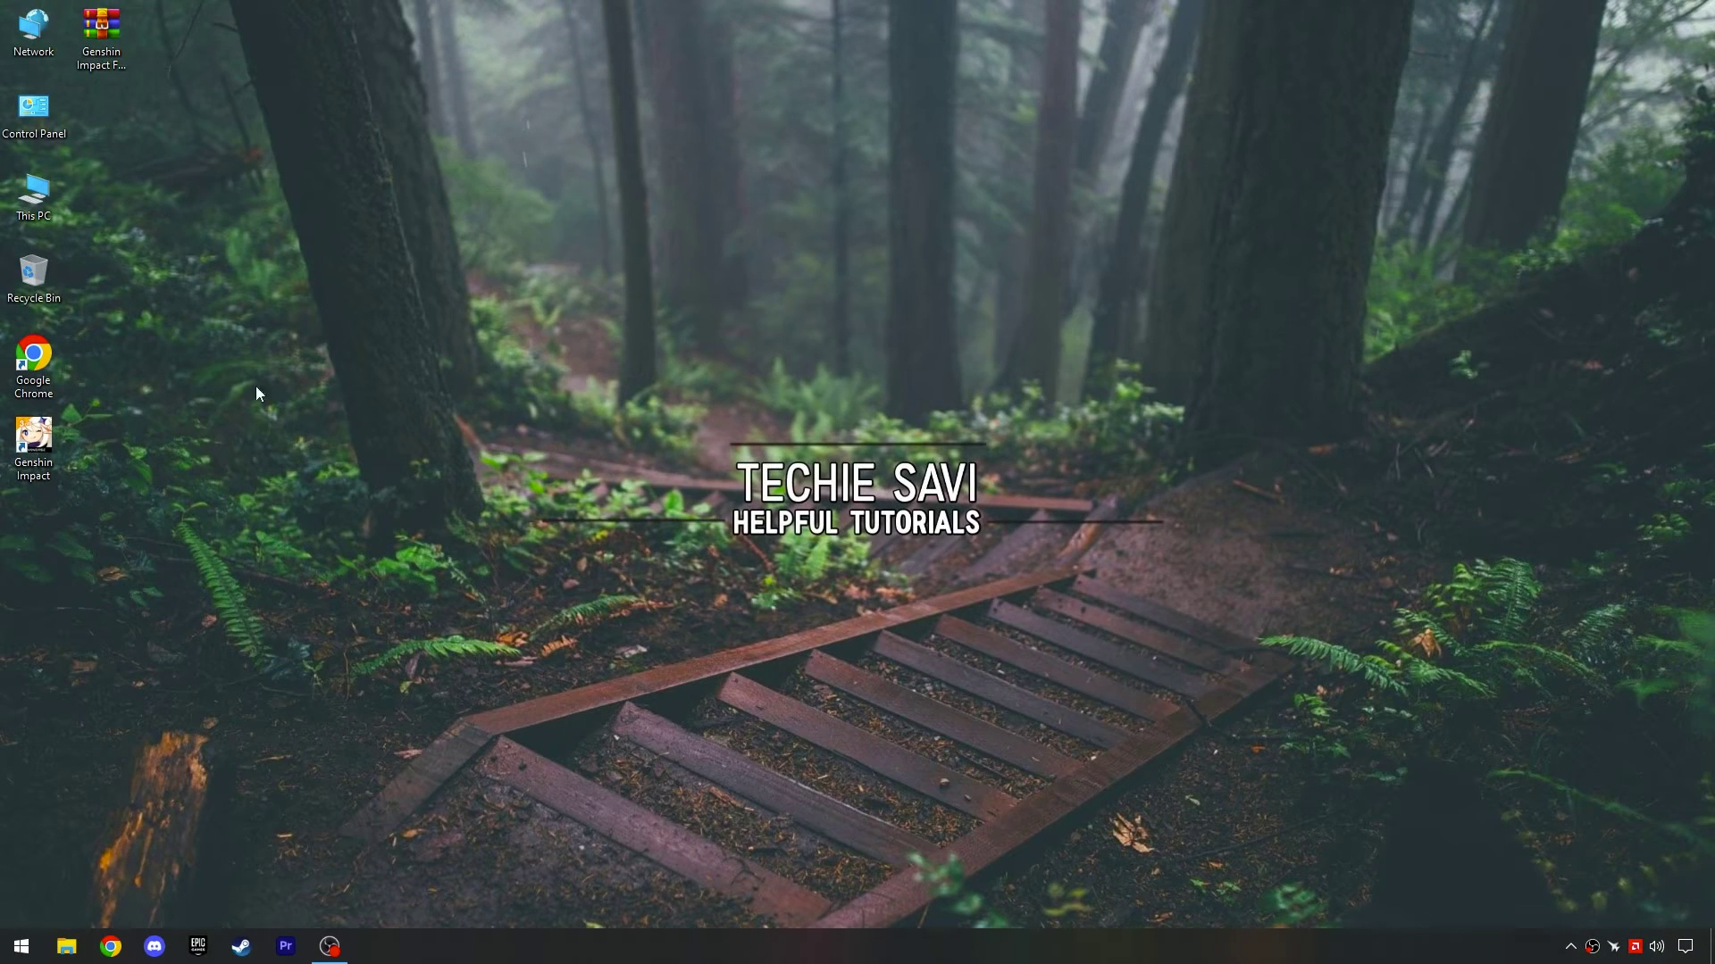
# - Open the Genshin Impact desktop shortcut's file location and show the properties of the launcher application
pyautogui.rightClick(55, 446)
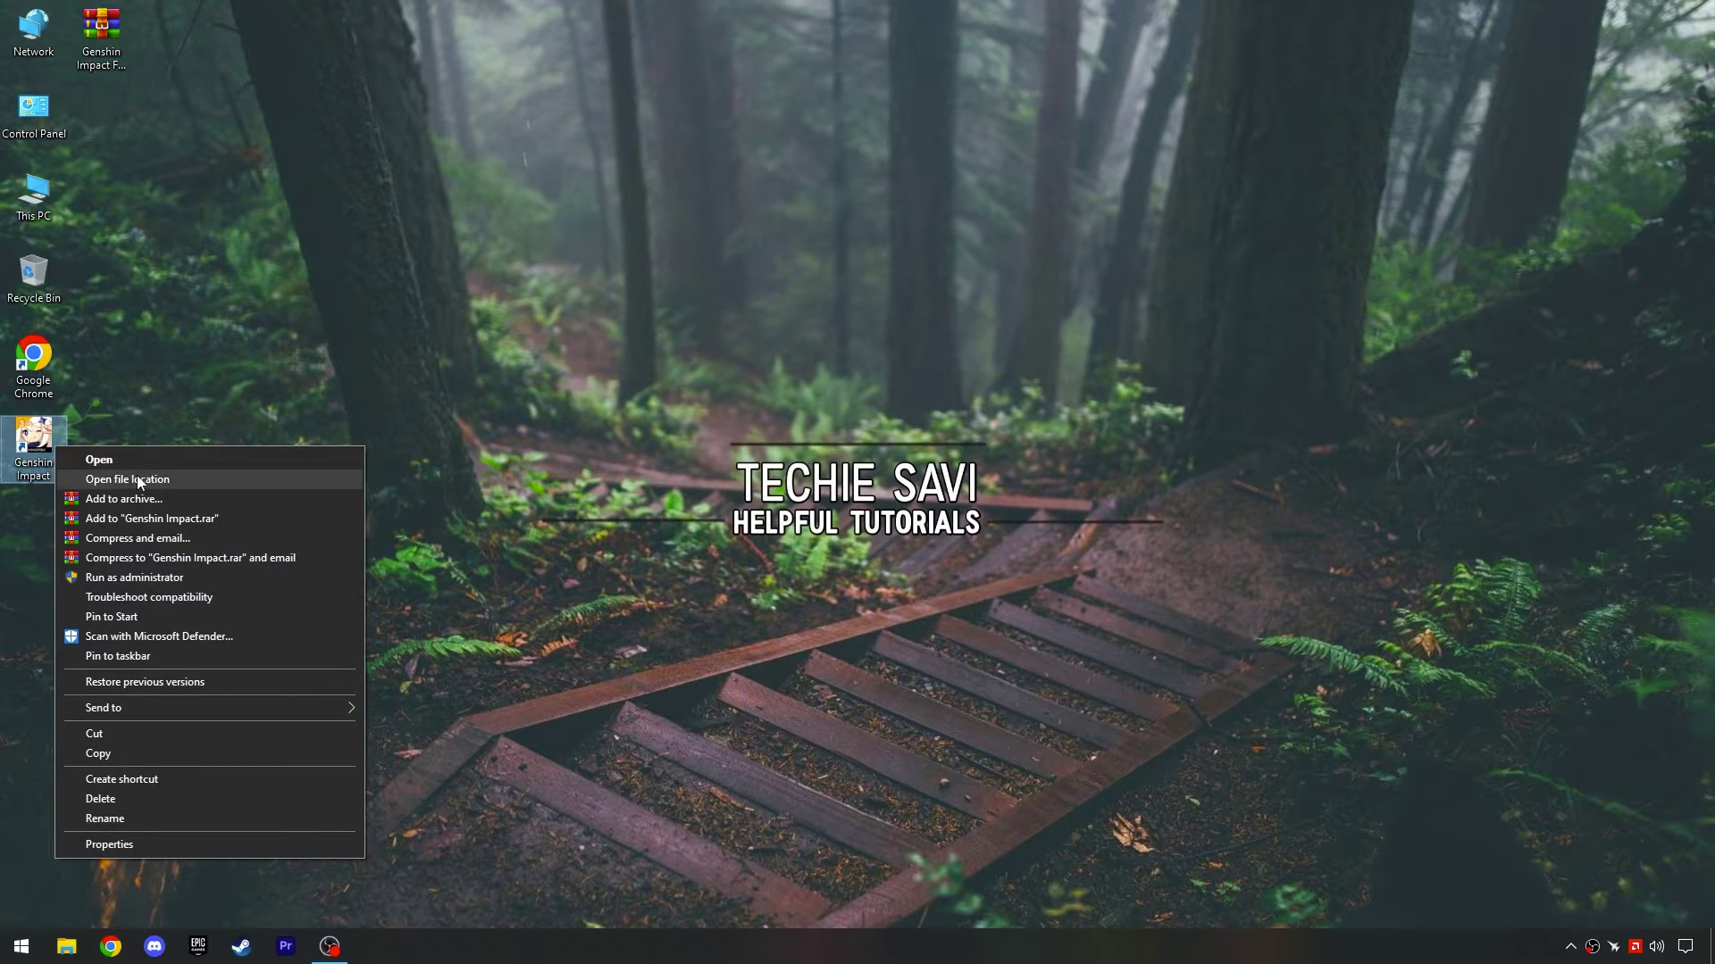
pyautogui.click(138, 480)
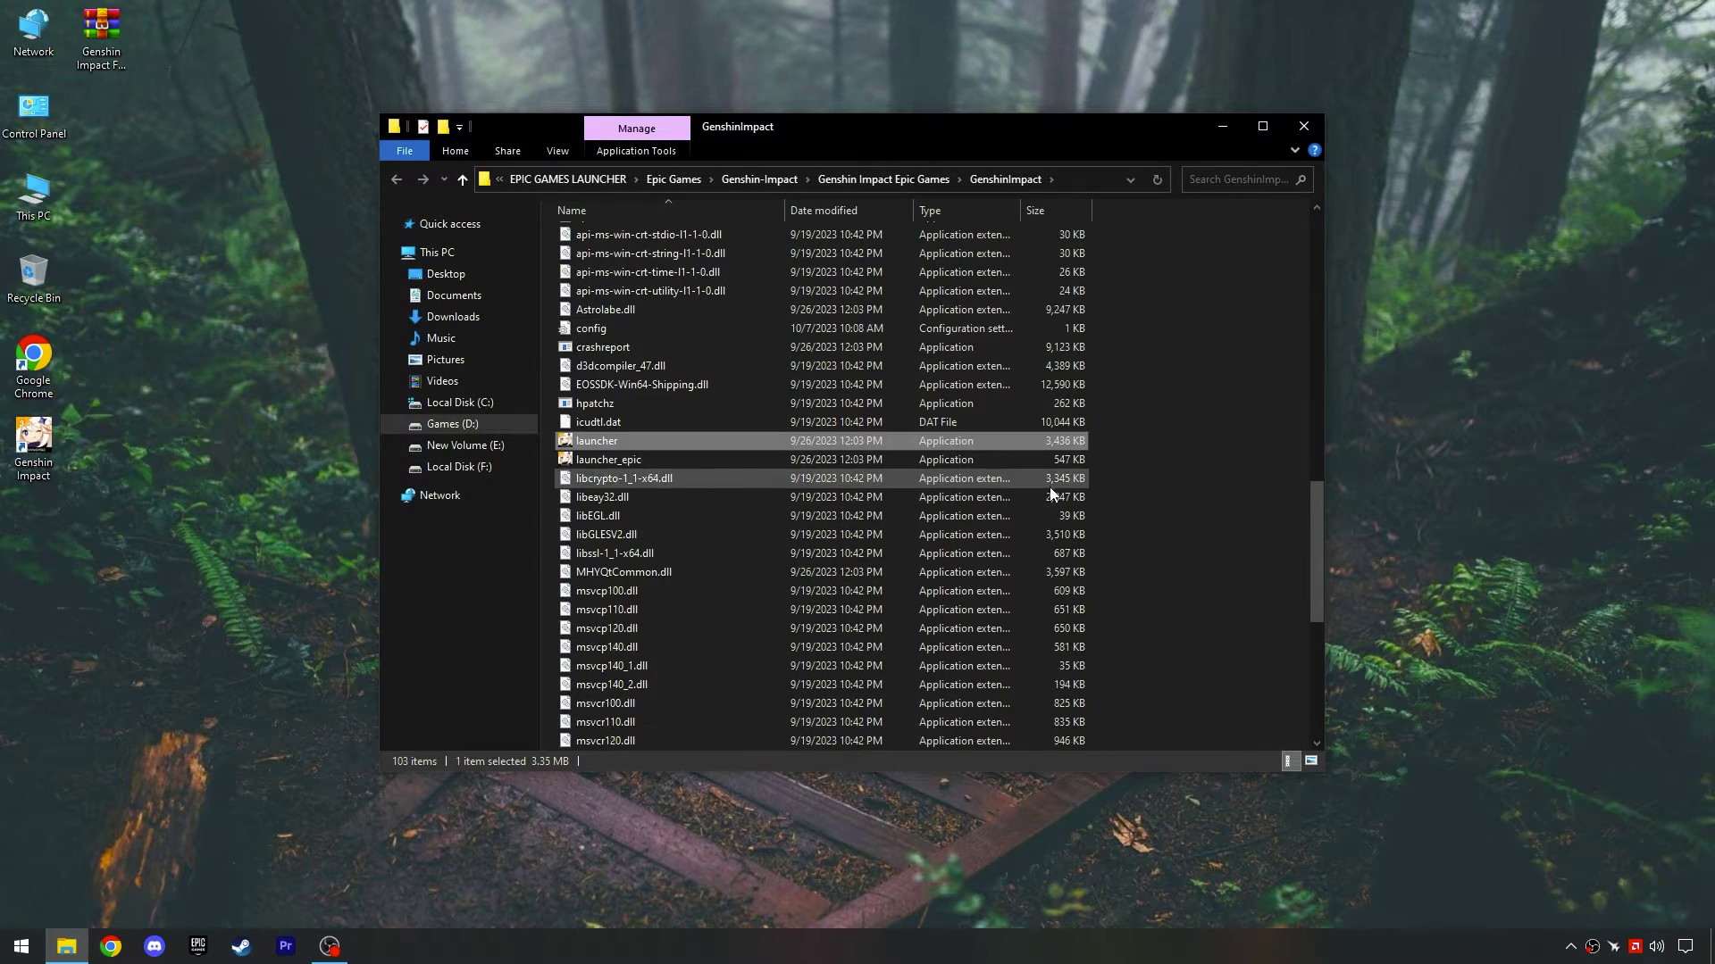
pyautogui.rightClick(611, 448)
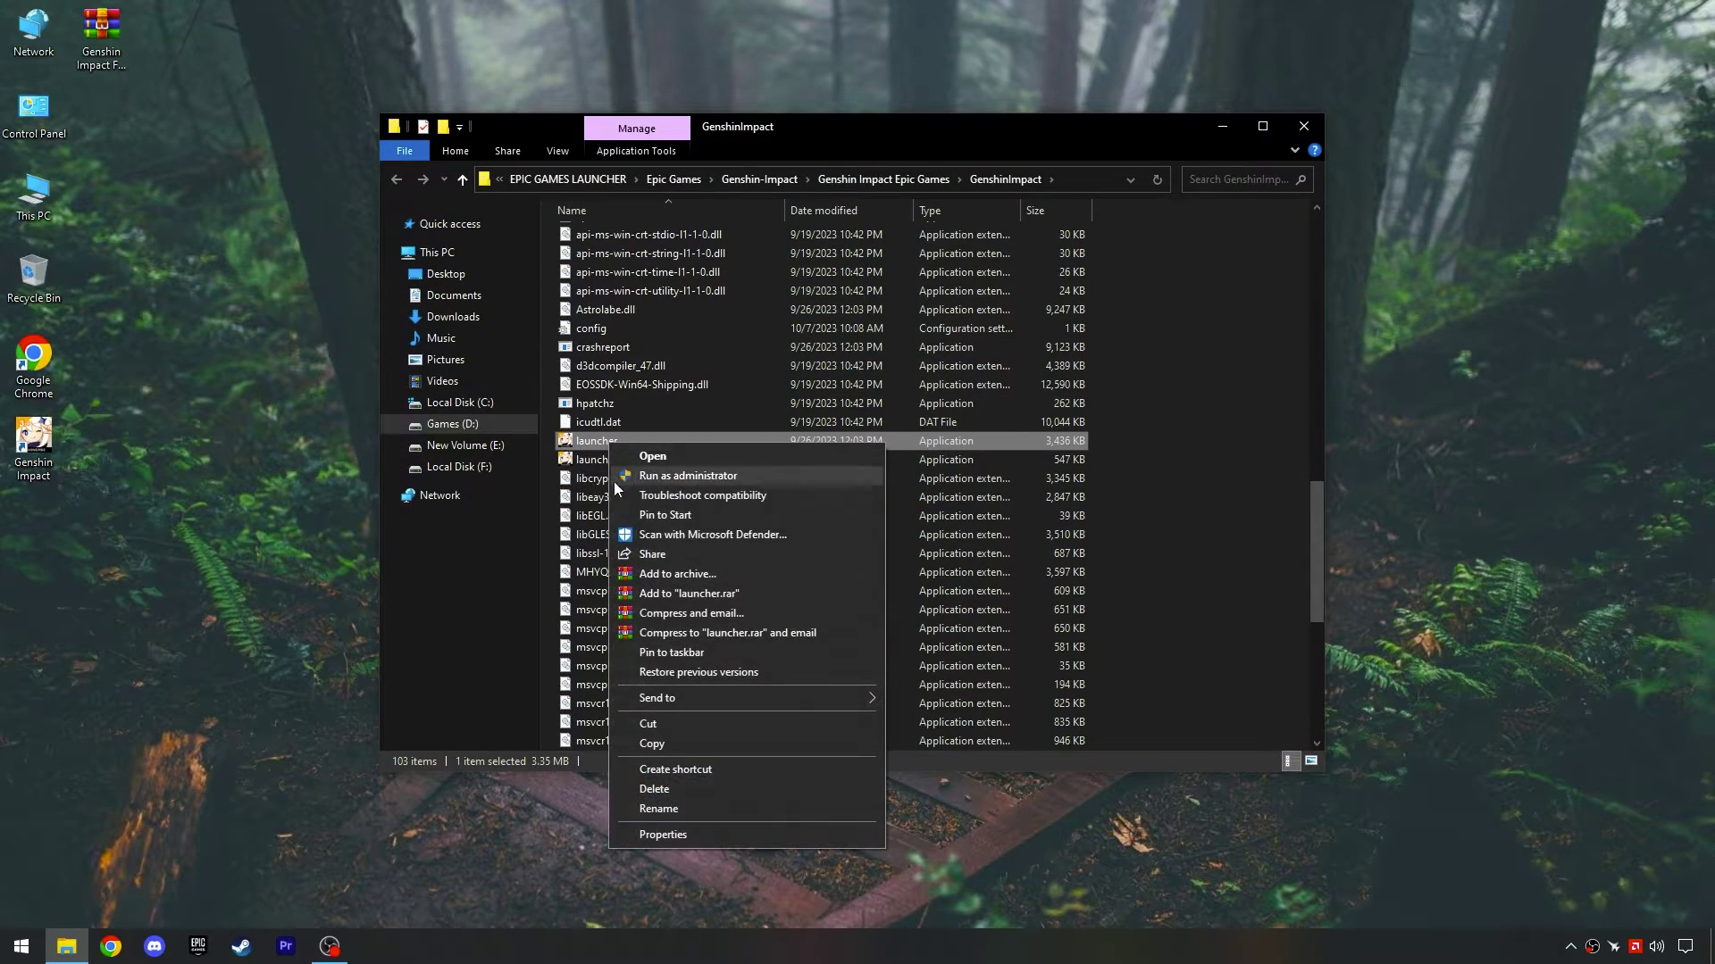
pyautogui.click(689, 833)
pyautogui.moveTo(759, 447); pyautogui.dragTo(765, 258)
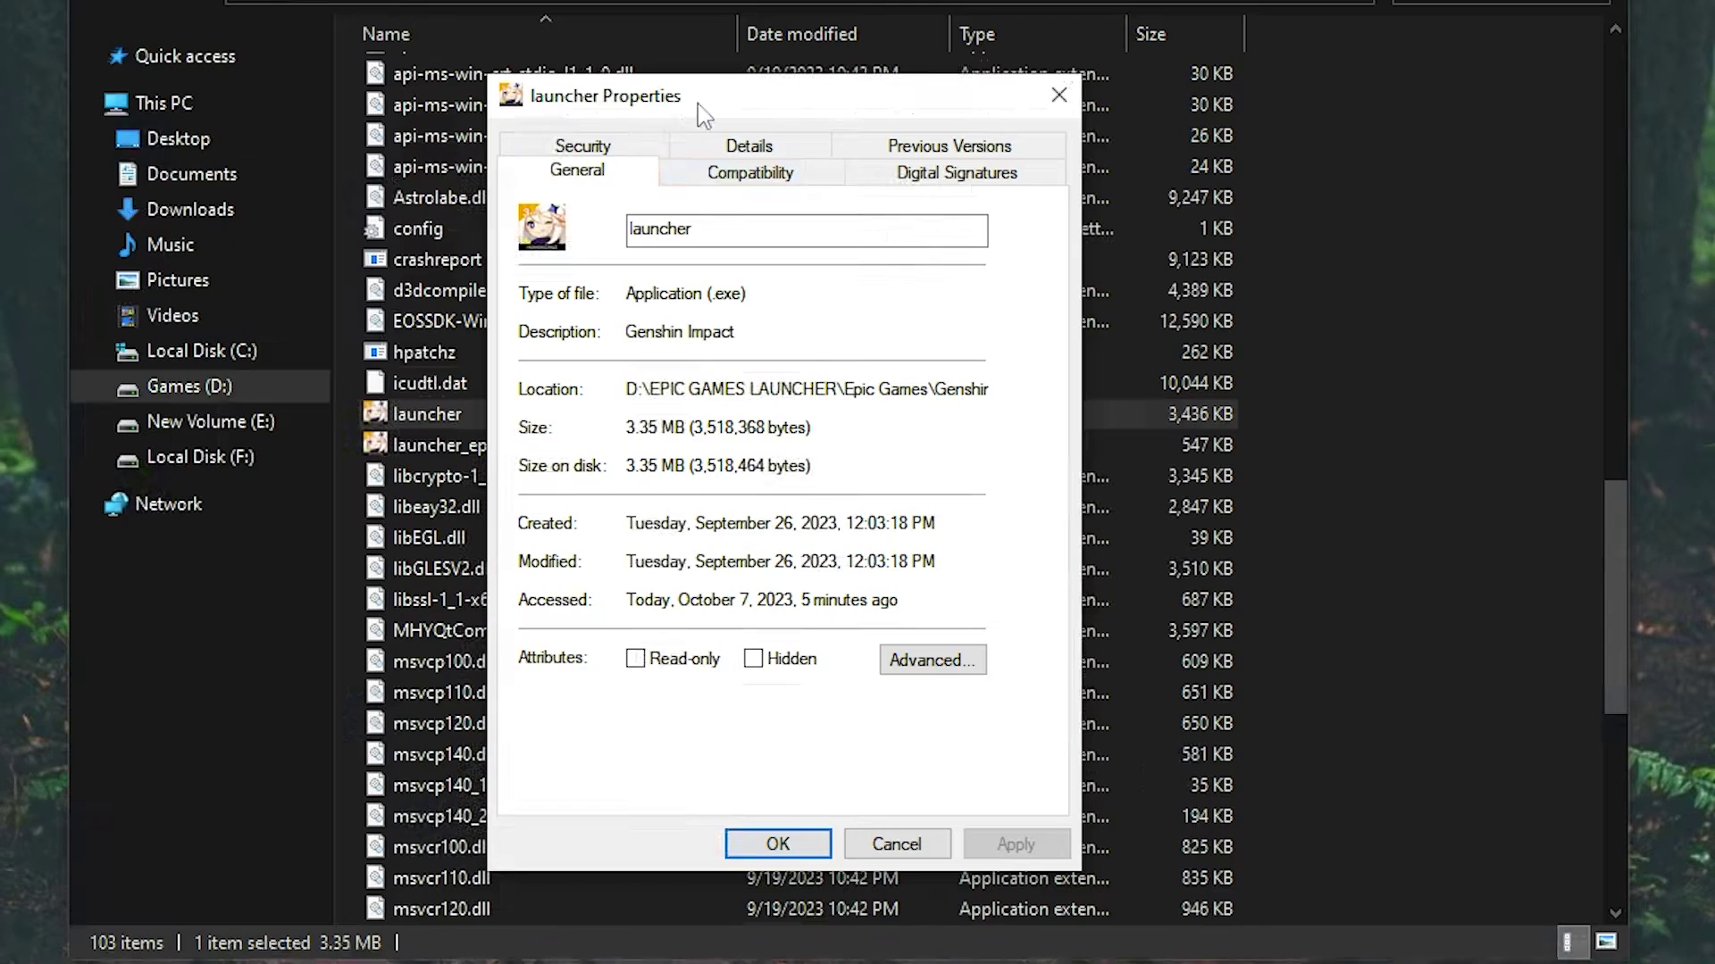
# - Disable fullscreen optimizations for the launcher, override its high DPI scaling with Application, apply the compatibility changes and close the folder
pyautogui.click(773, 184)
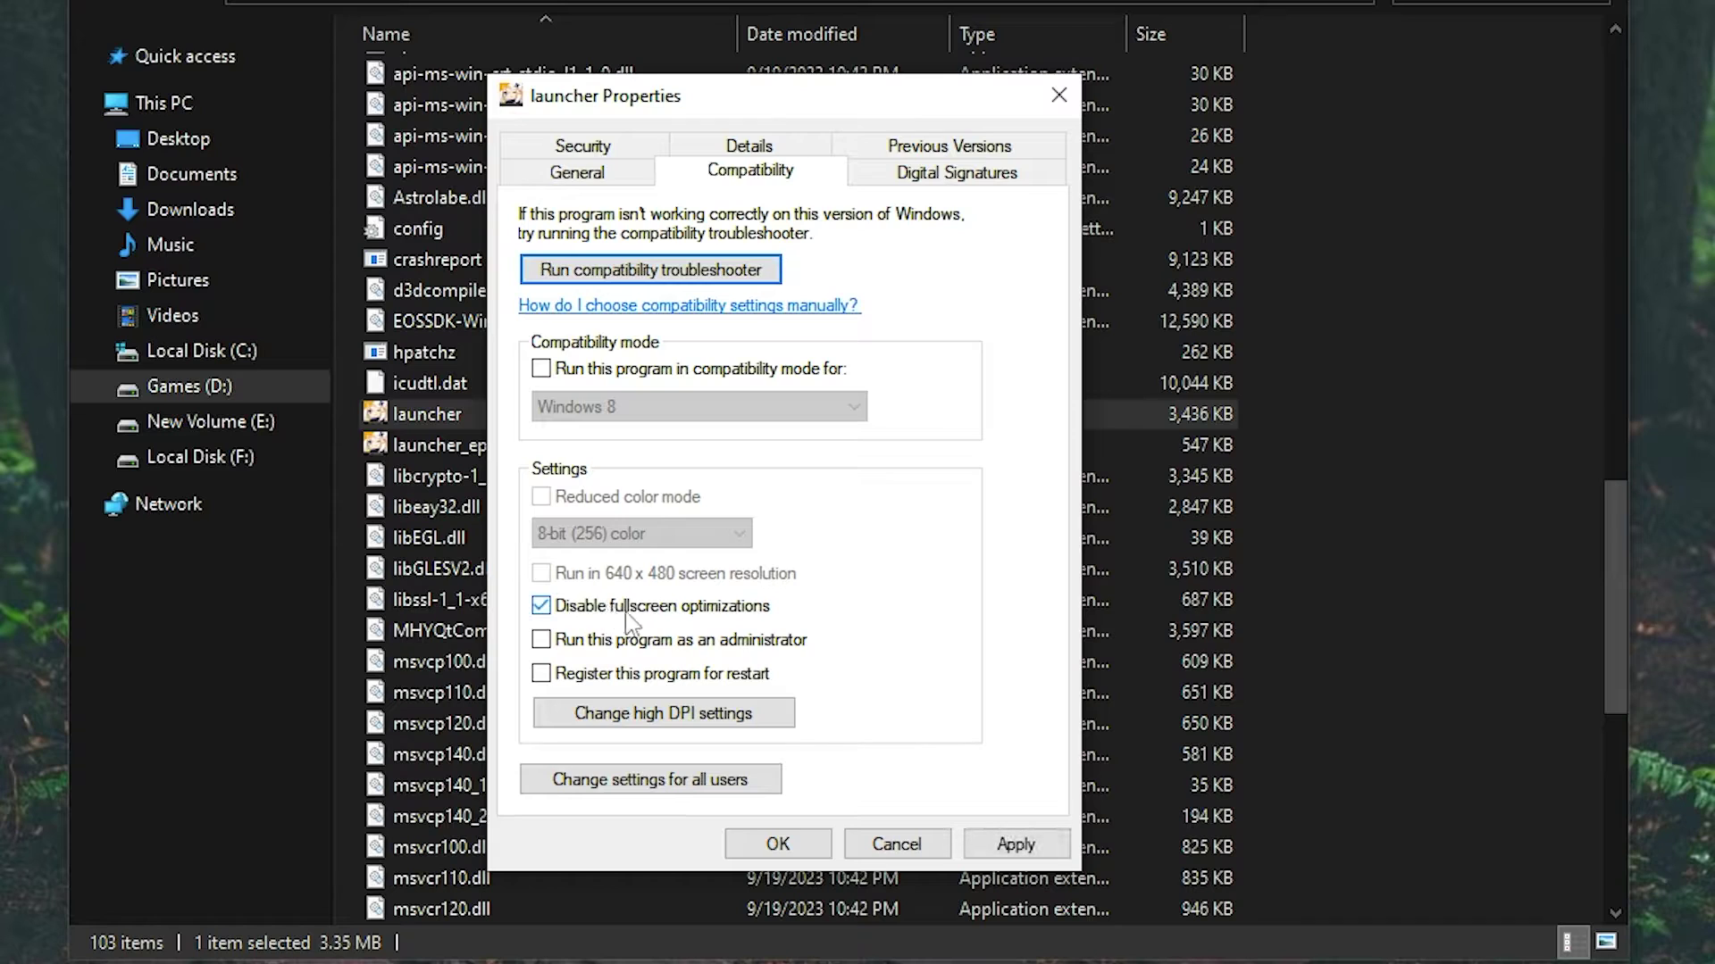
pyautogui.click(668, 719)
pyautogui.moveTo(775, 243); pyautogui.dragTo(1260, 207)
pyautogui.click(1112, 628)
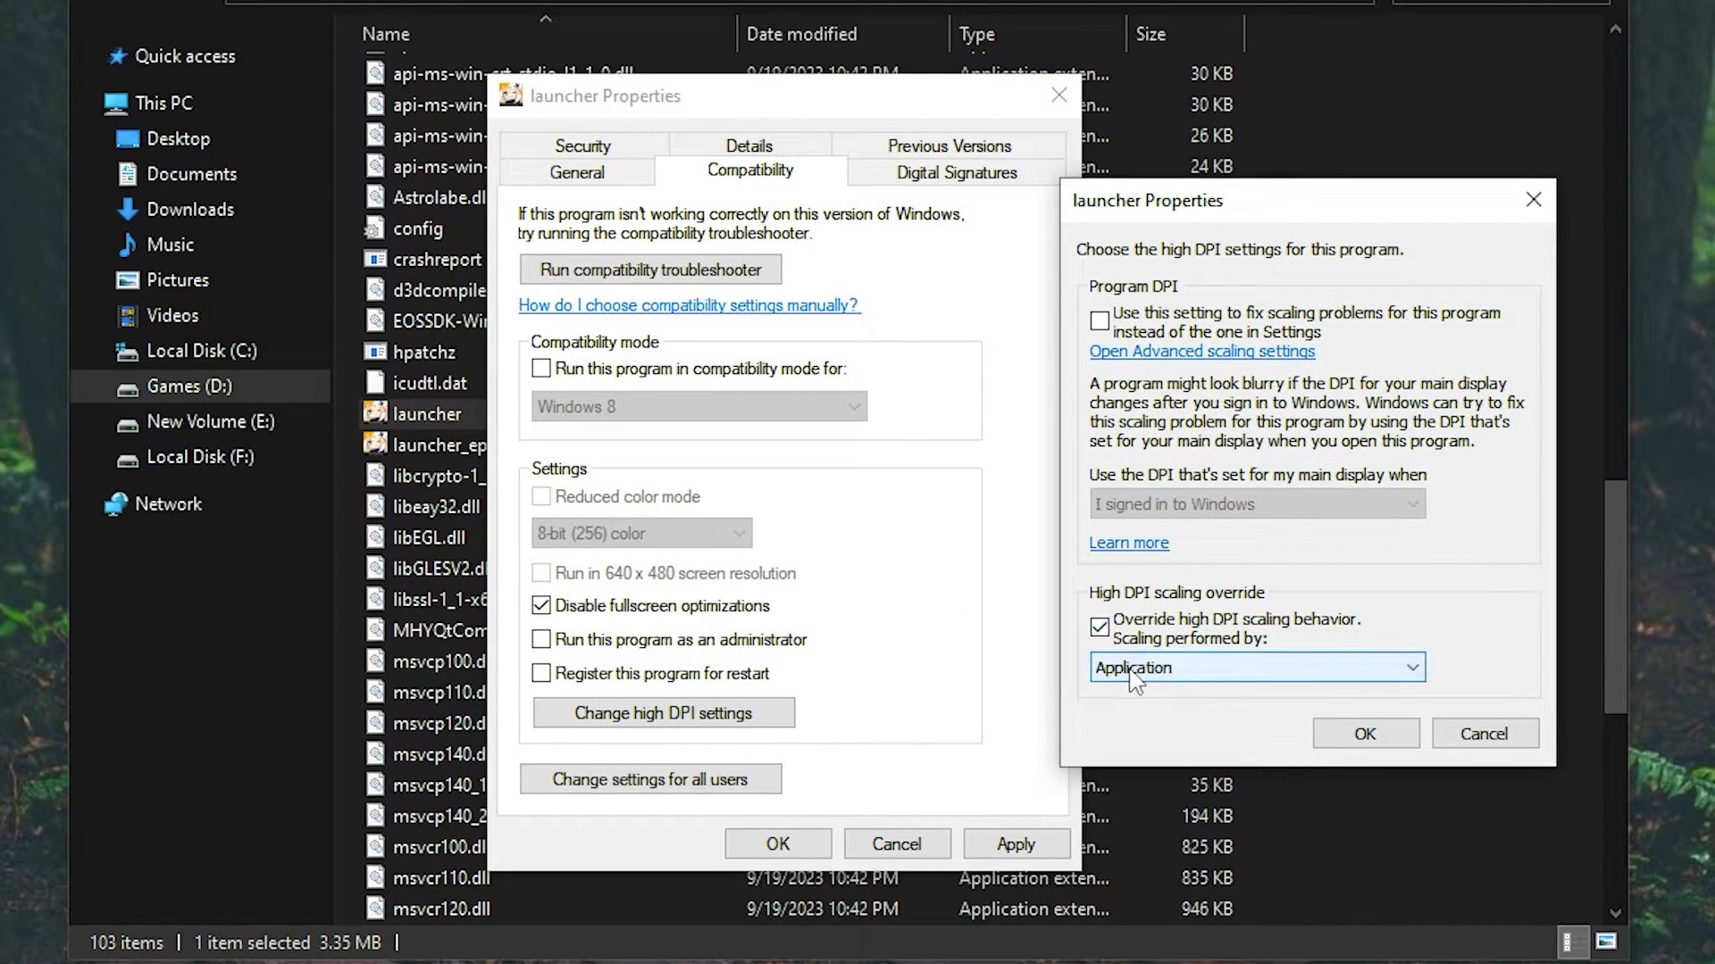
pyautogui.click(1139, 668)
pyautogui.click(1149, 697)
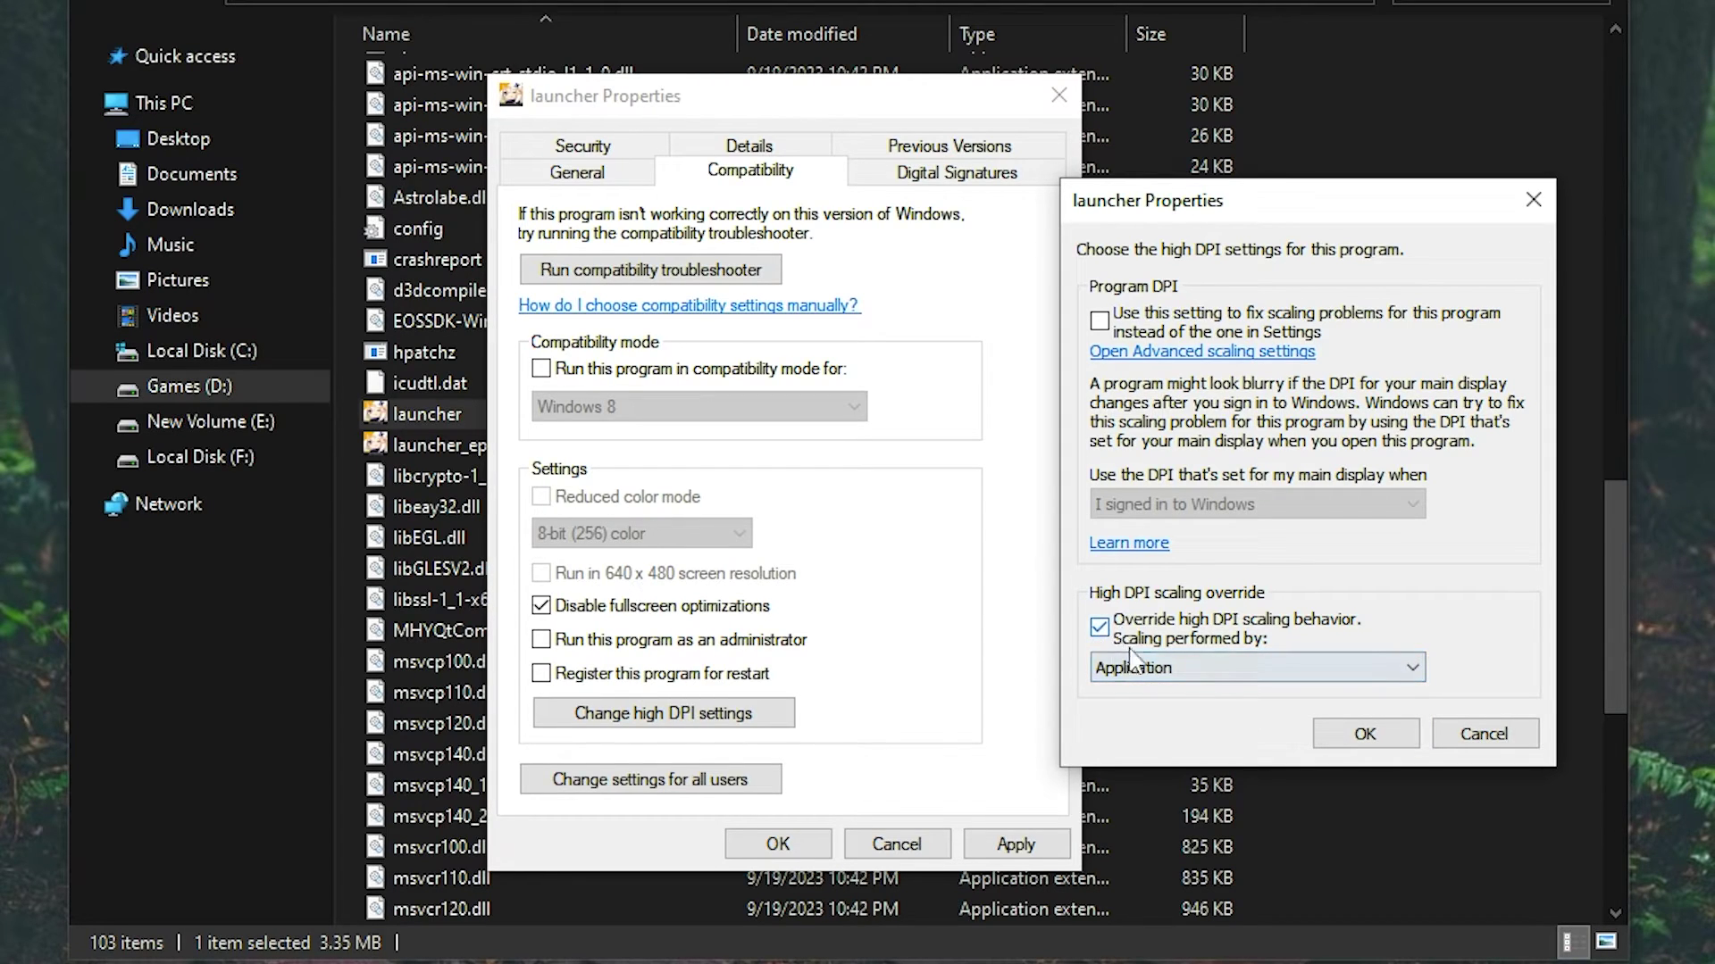
pyautogui.click(1359, 736)
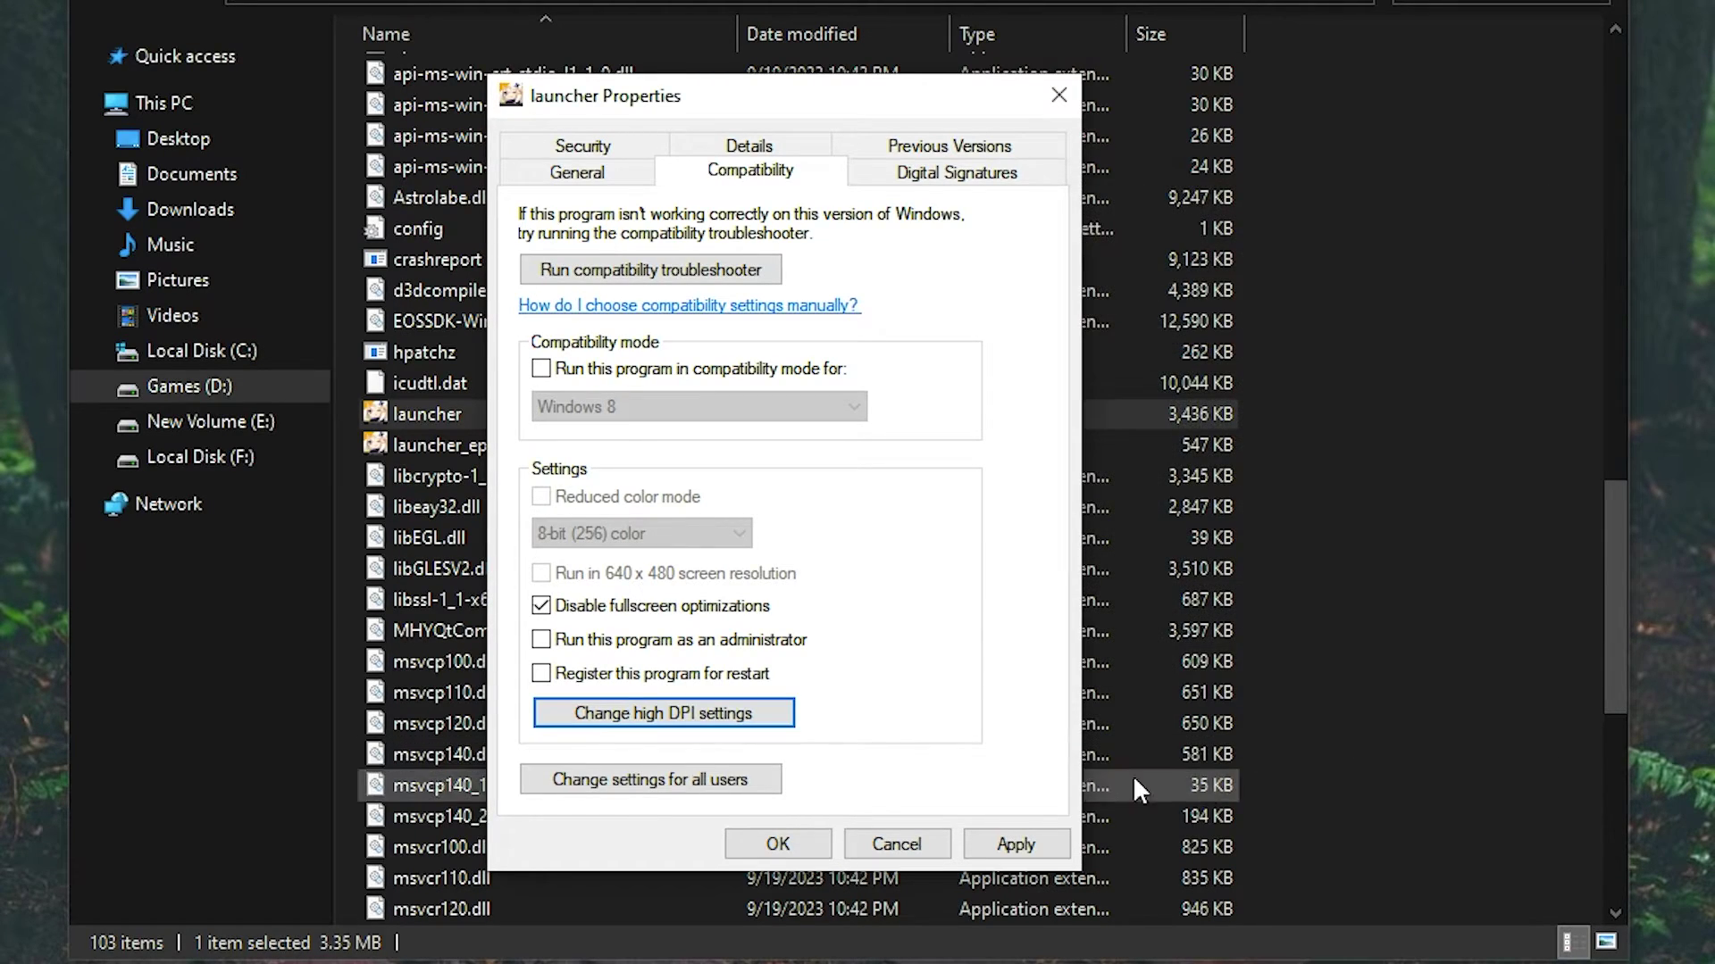
pyautogui.click(1023, 845)
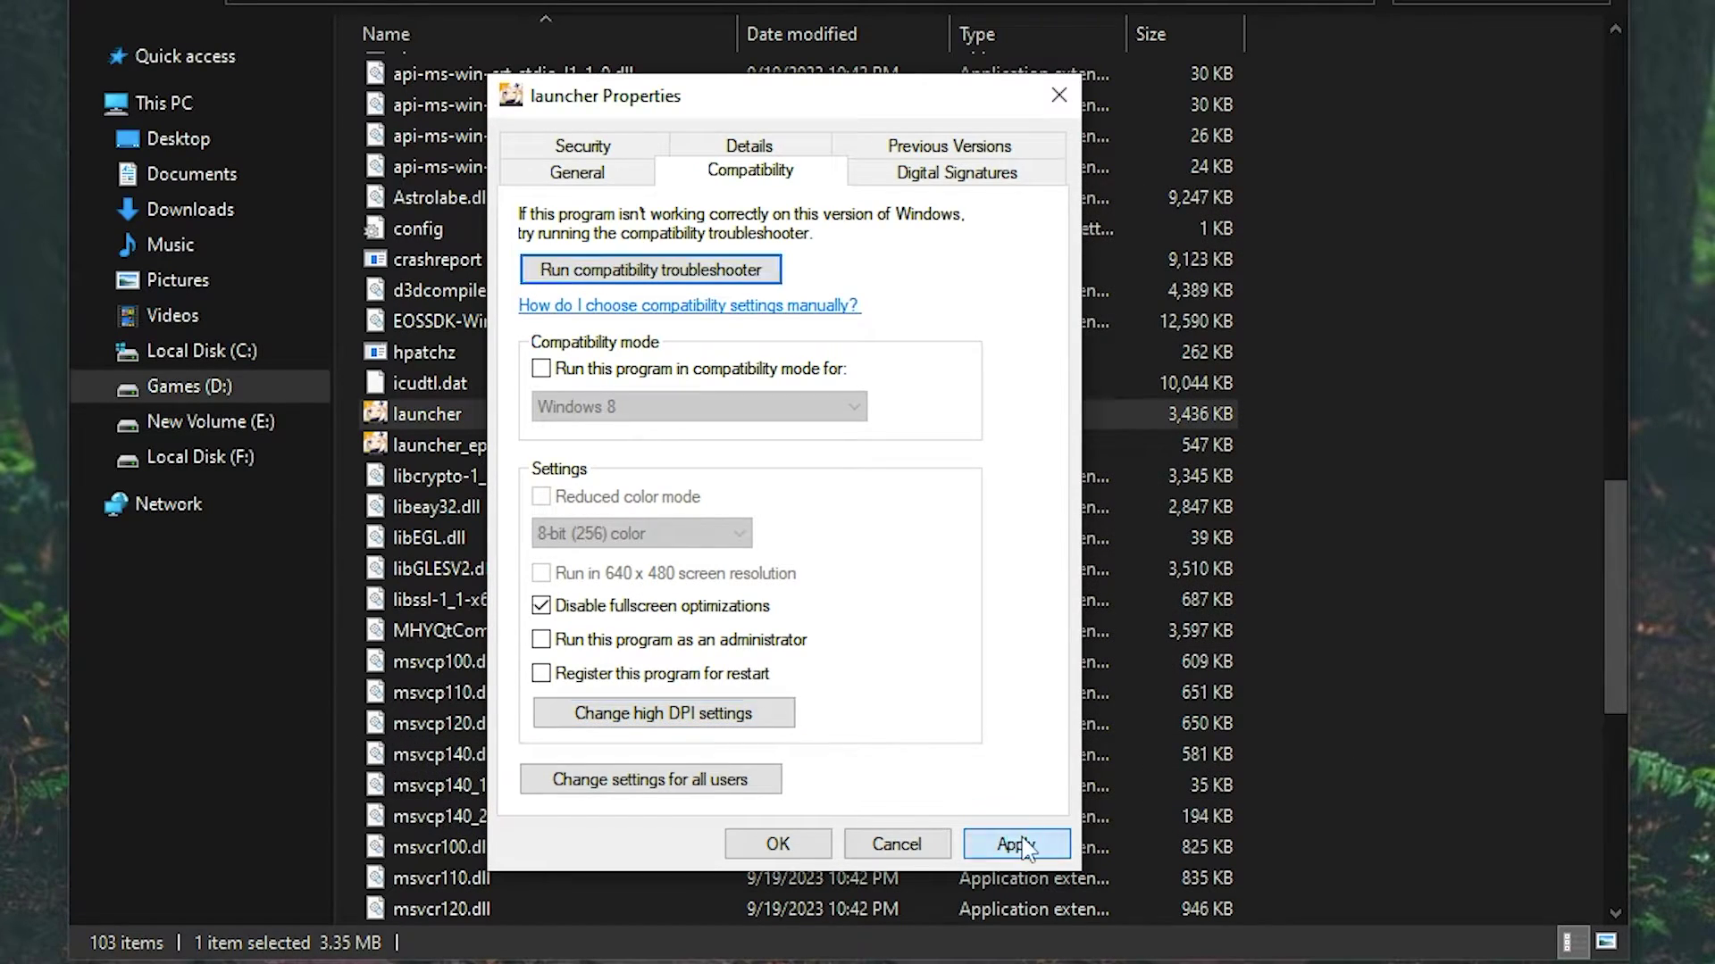
pyautogui.click(797, 846)
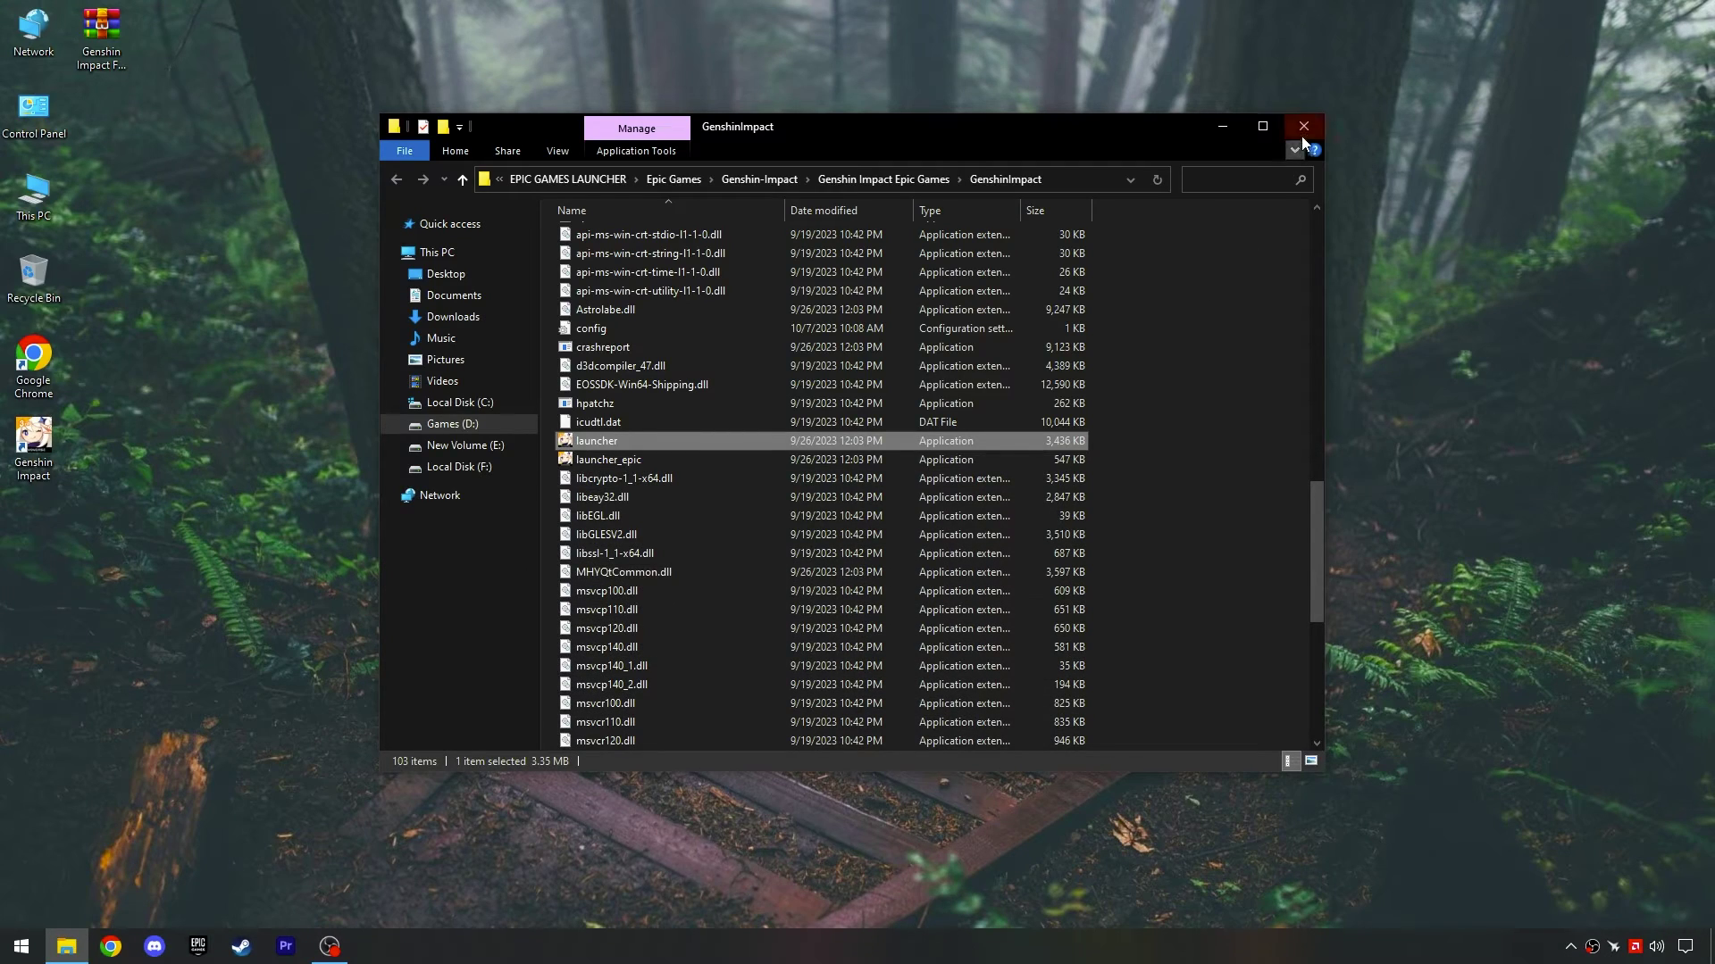
pyautogui.click(1303, 130)
# - Turn off transparency effects in the Colors section of the Windows personalization settings
pyautogui.rightClick(26, 943)
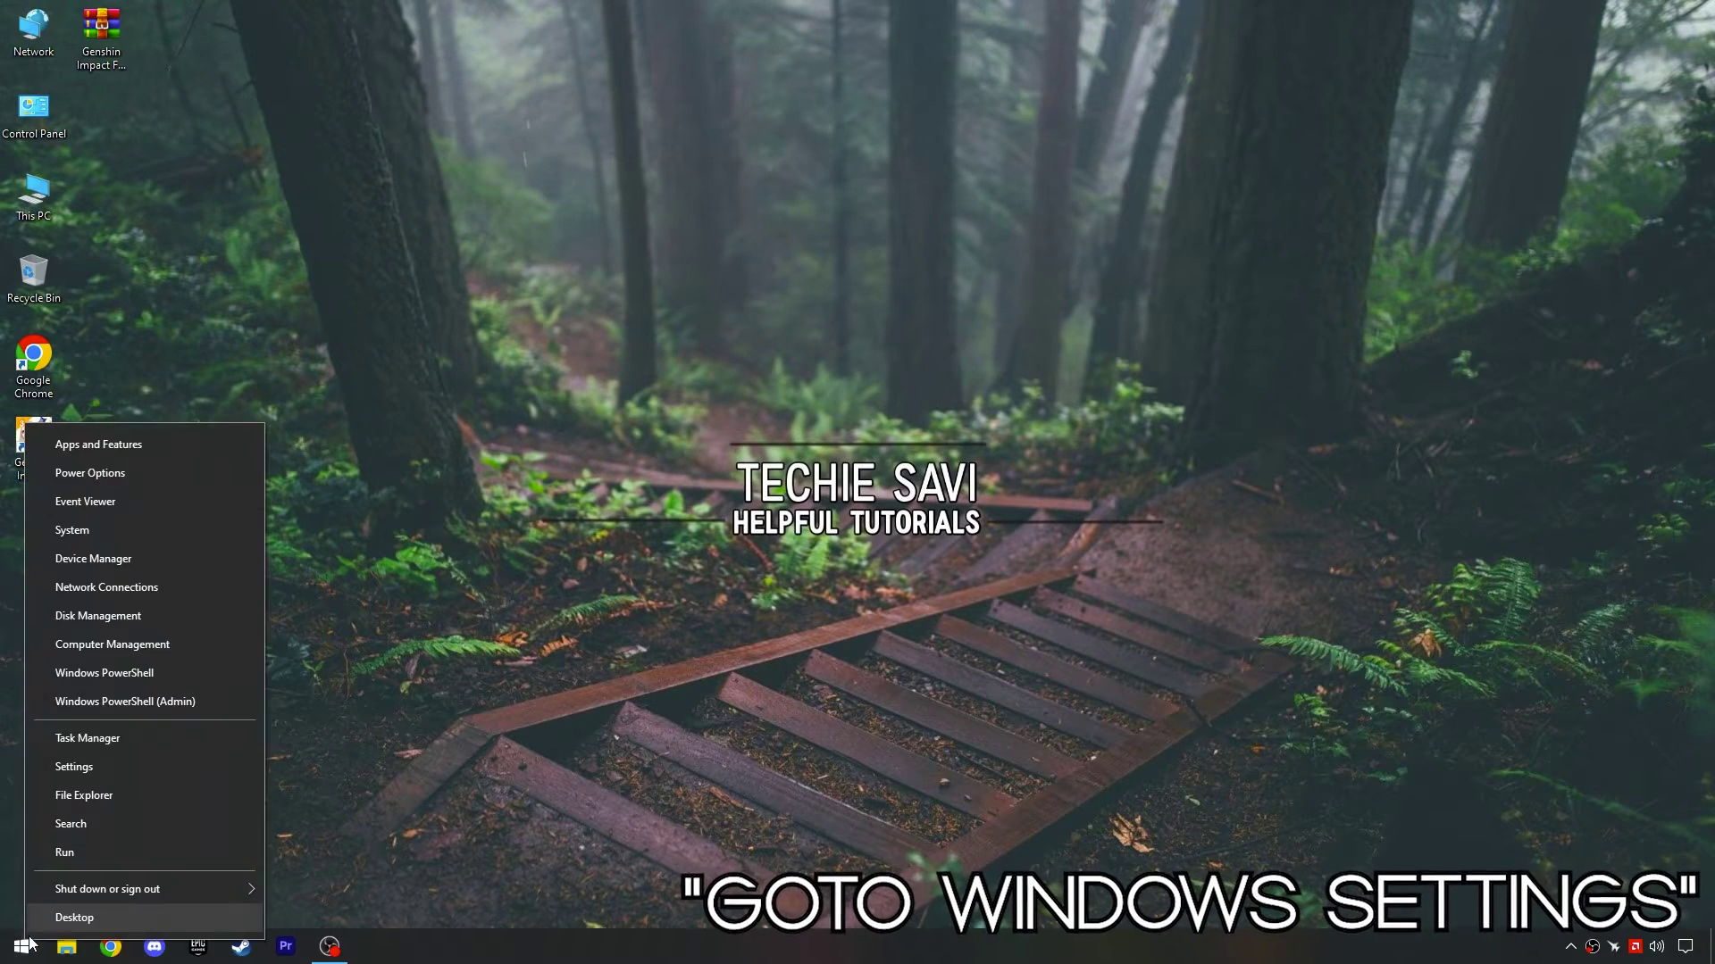
pyautogui.click(110, 766)
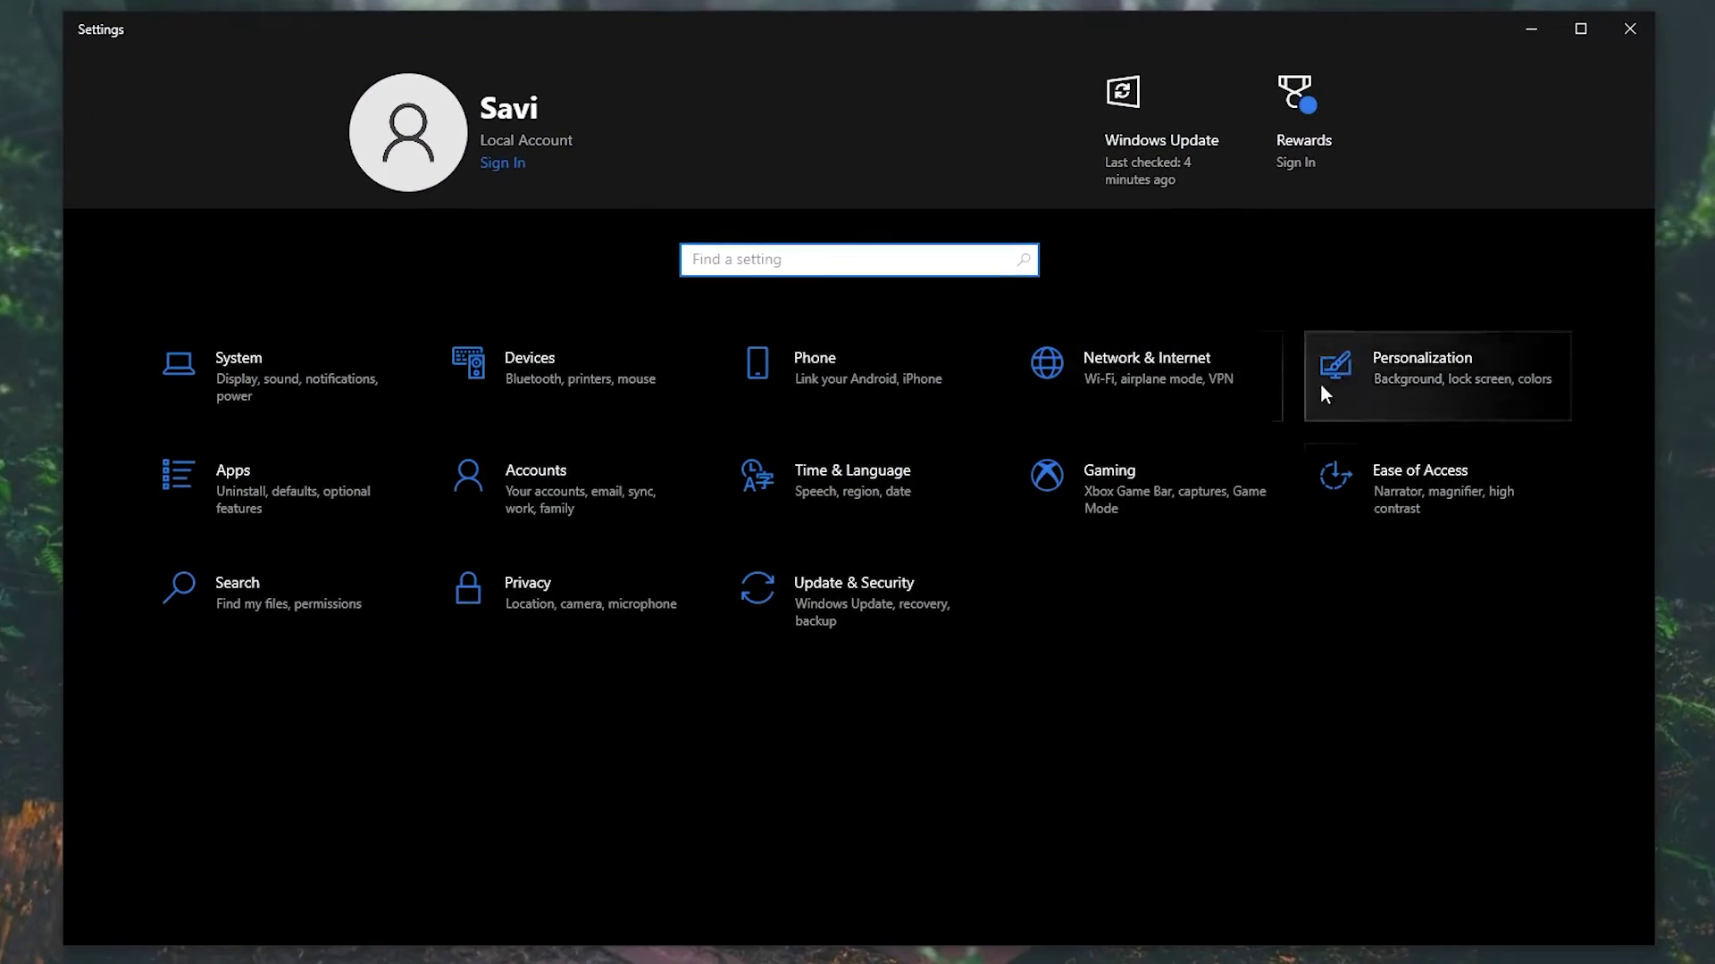
pyautogui.click(1364, 374)
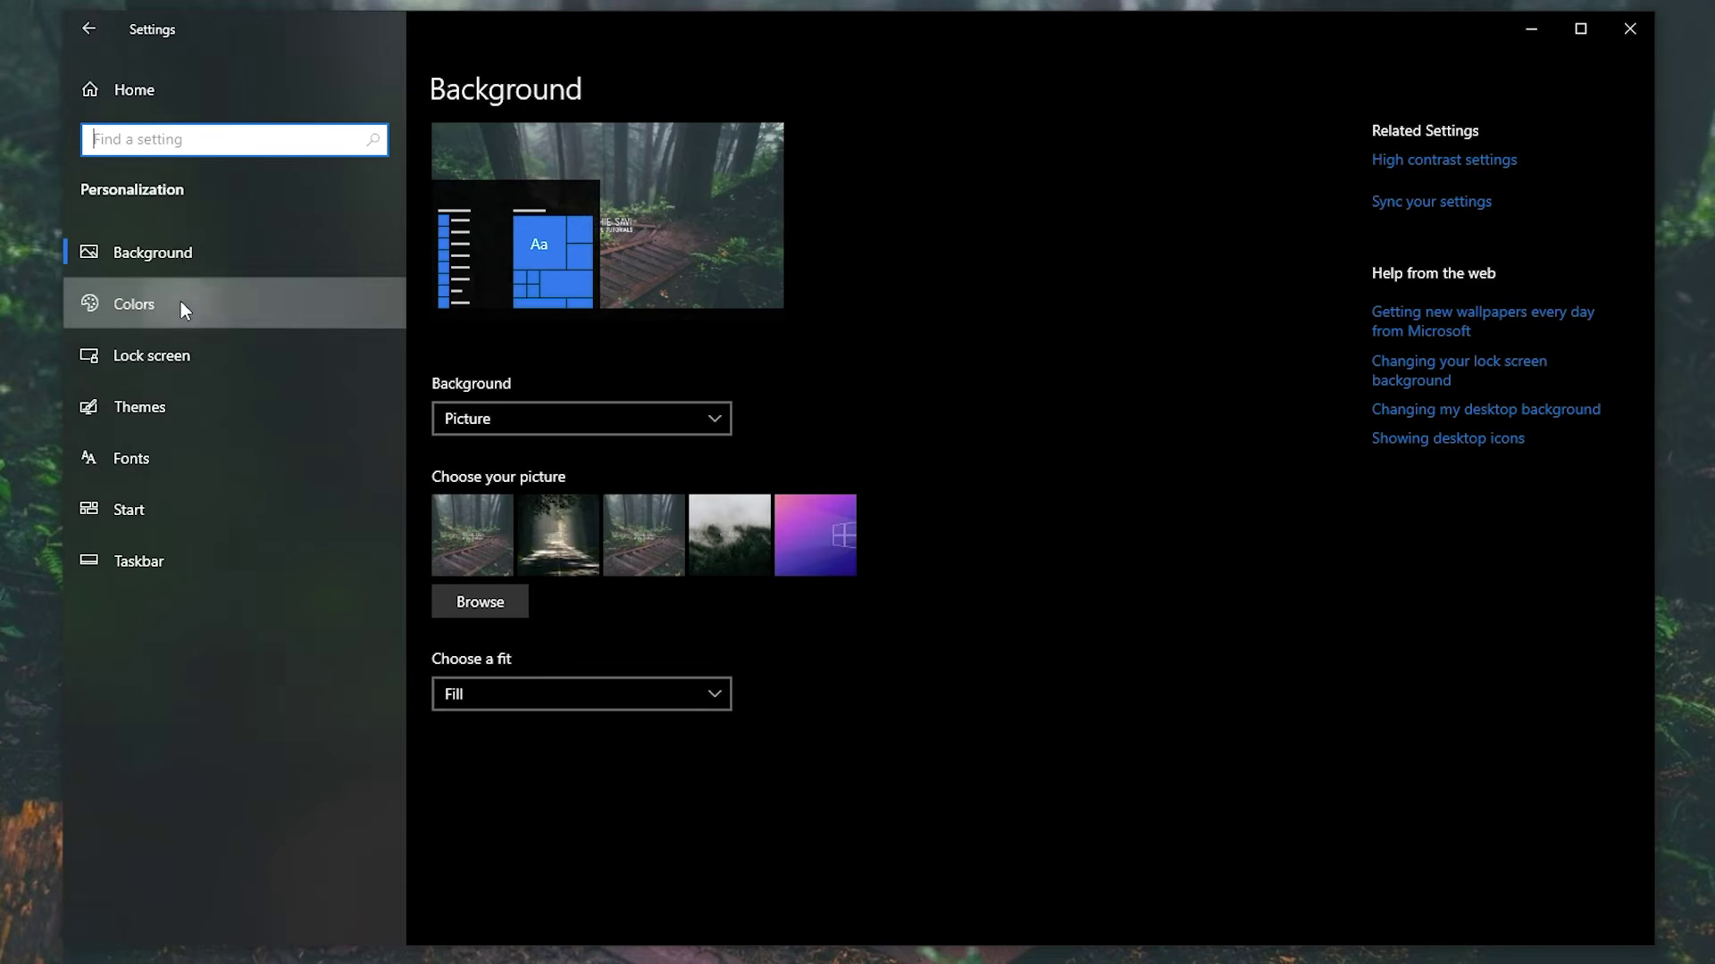
pyautogui.click(180, 302)
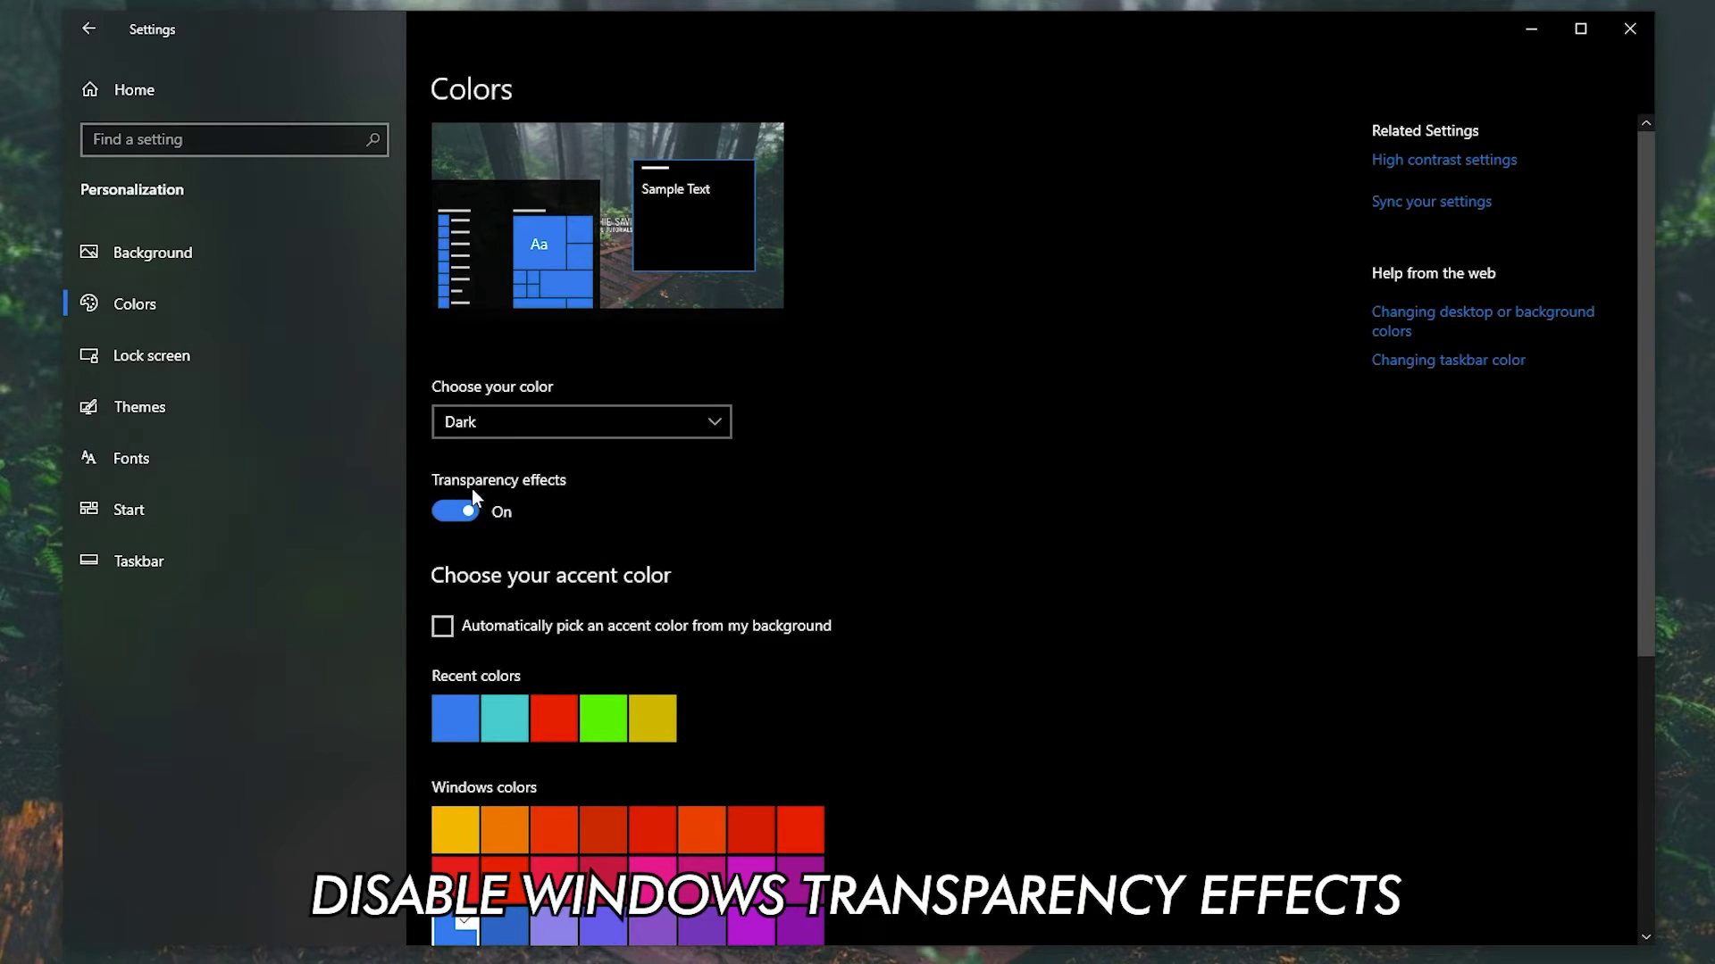
pyautogui.click(459, 516)
# - Turn off Xbox Game Bar and turn on Game Mode in the Windows gaming settings
pyautogui.click(100, 38)
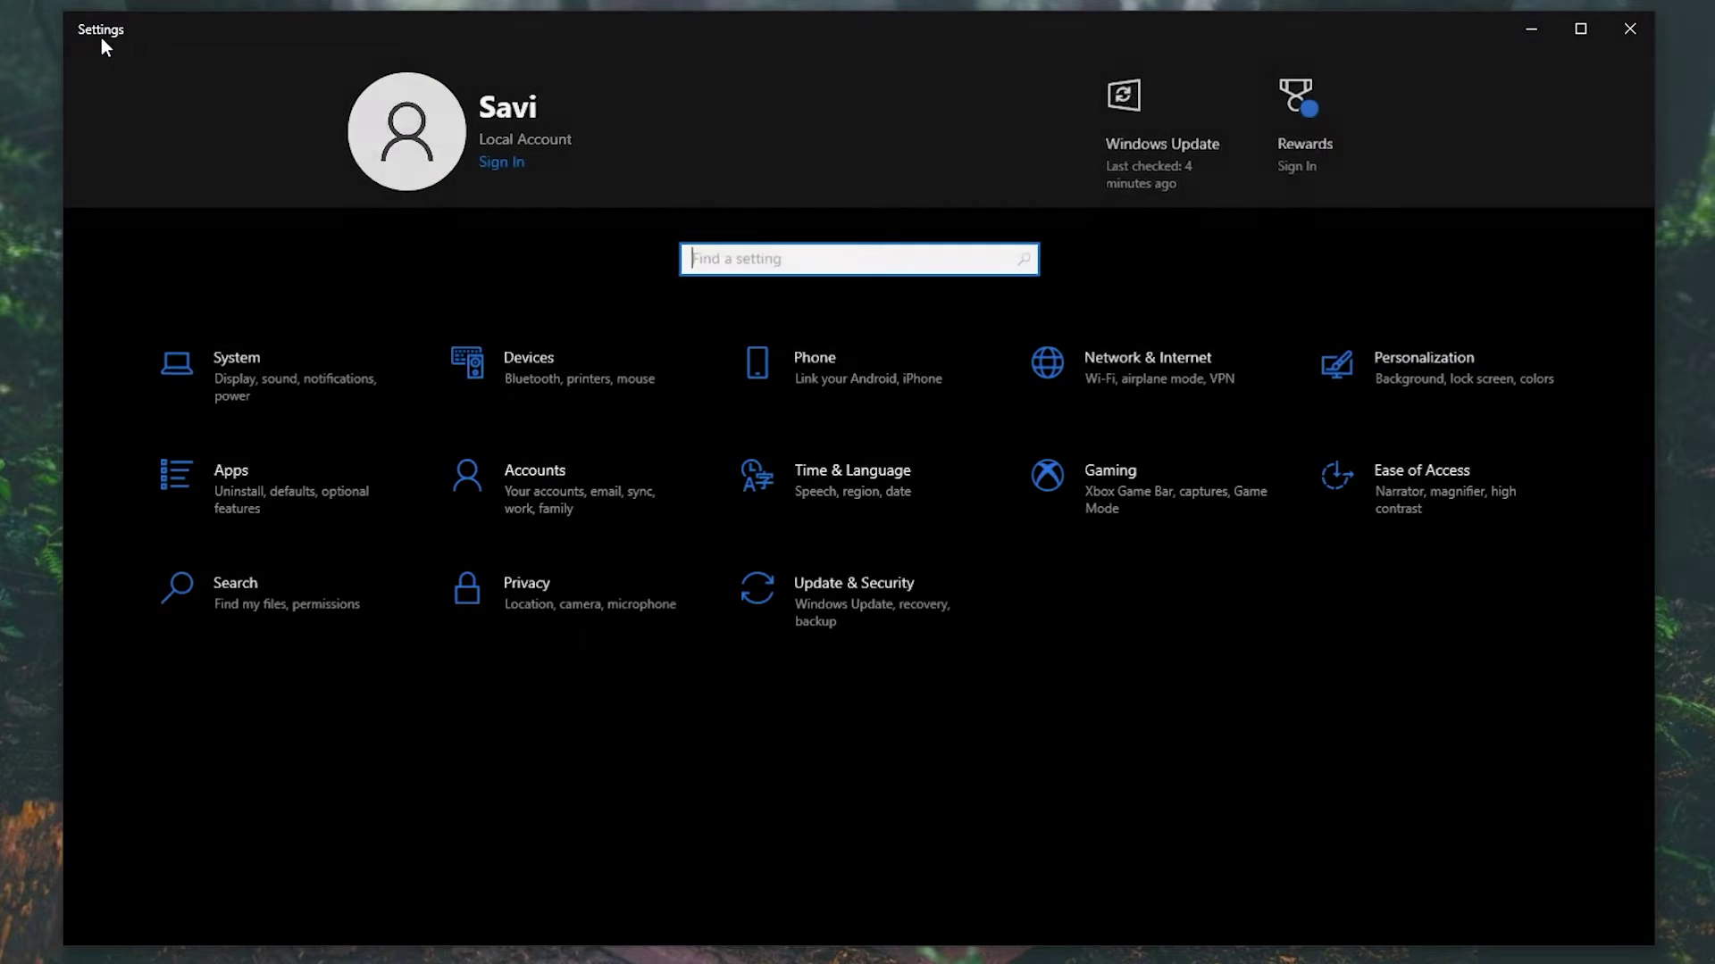
pyautogui.click(1100, 480)
pyautogui.click(467, 259)
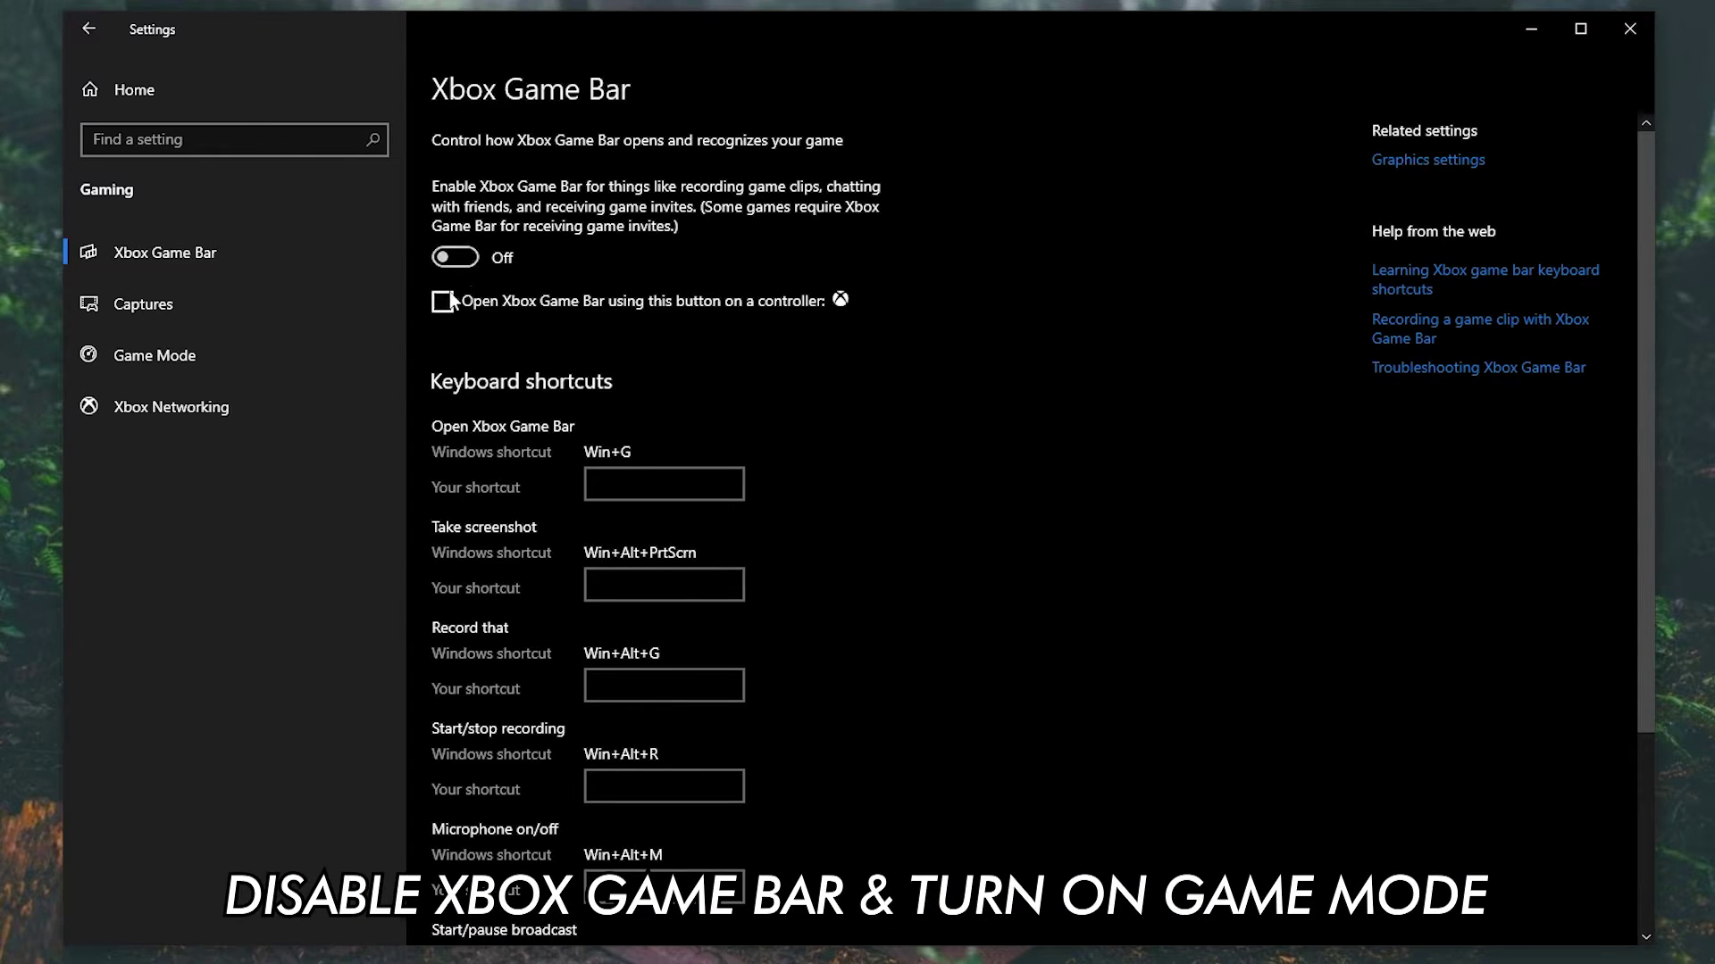
pyautogui.click(228, 351)
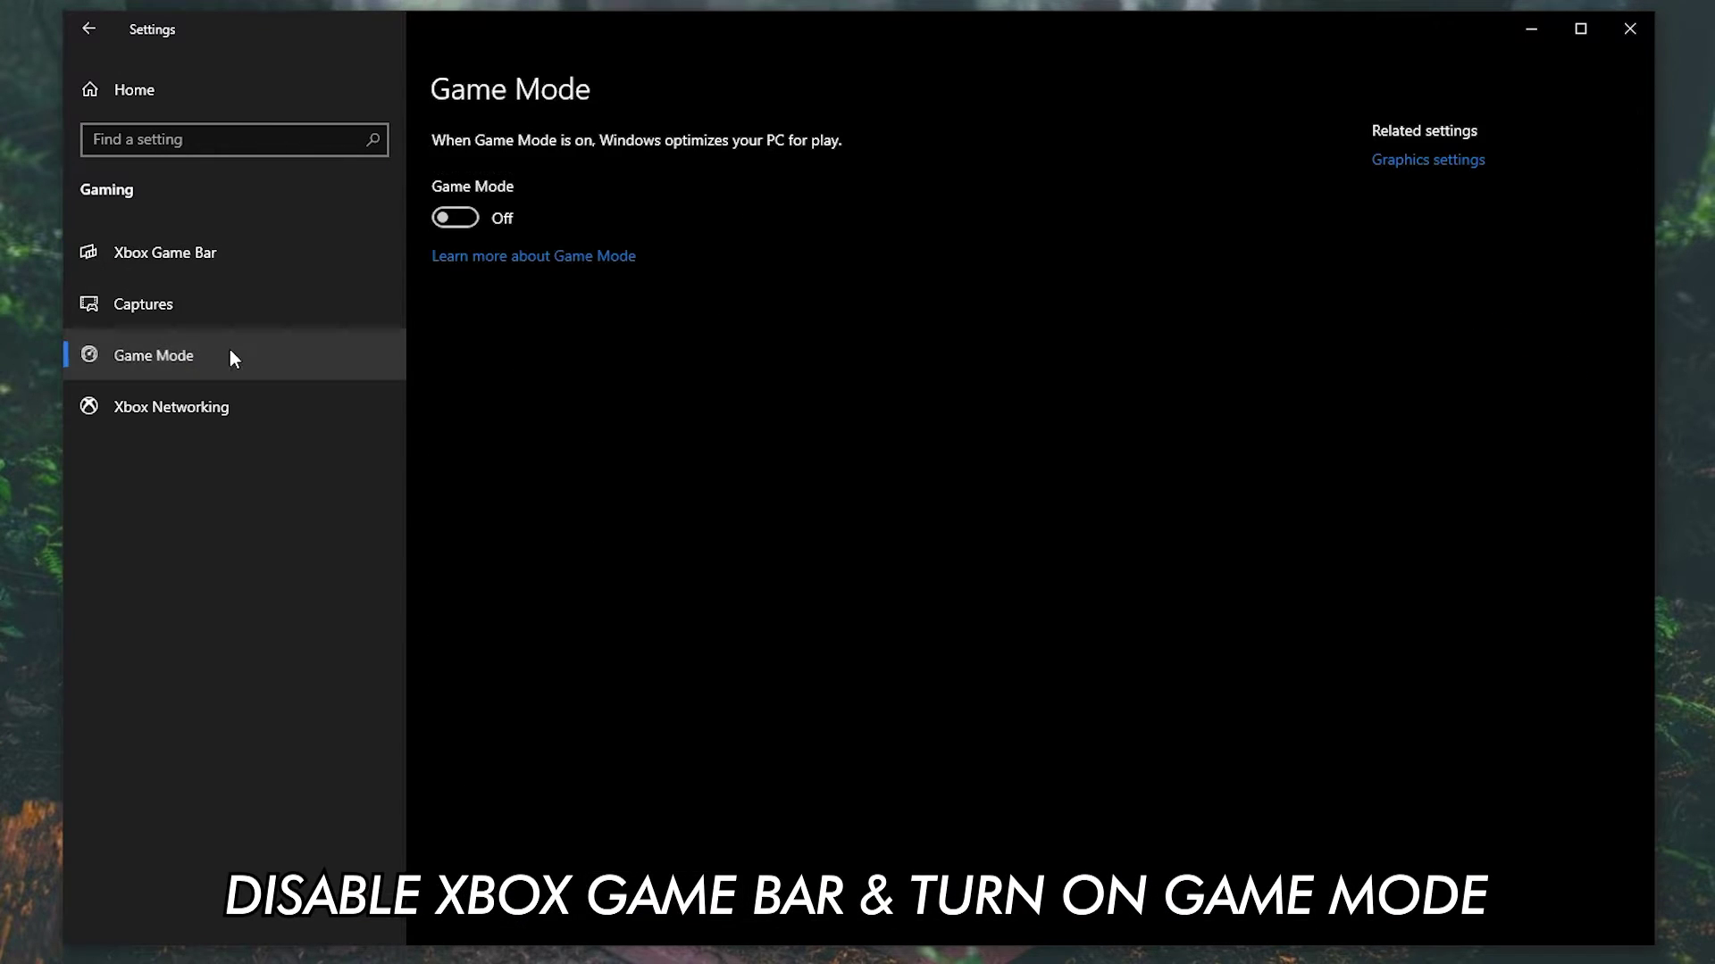
pyautogui.click(464, 219)
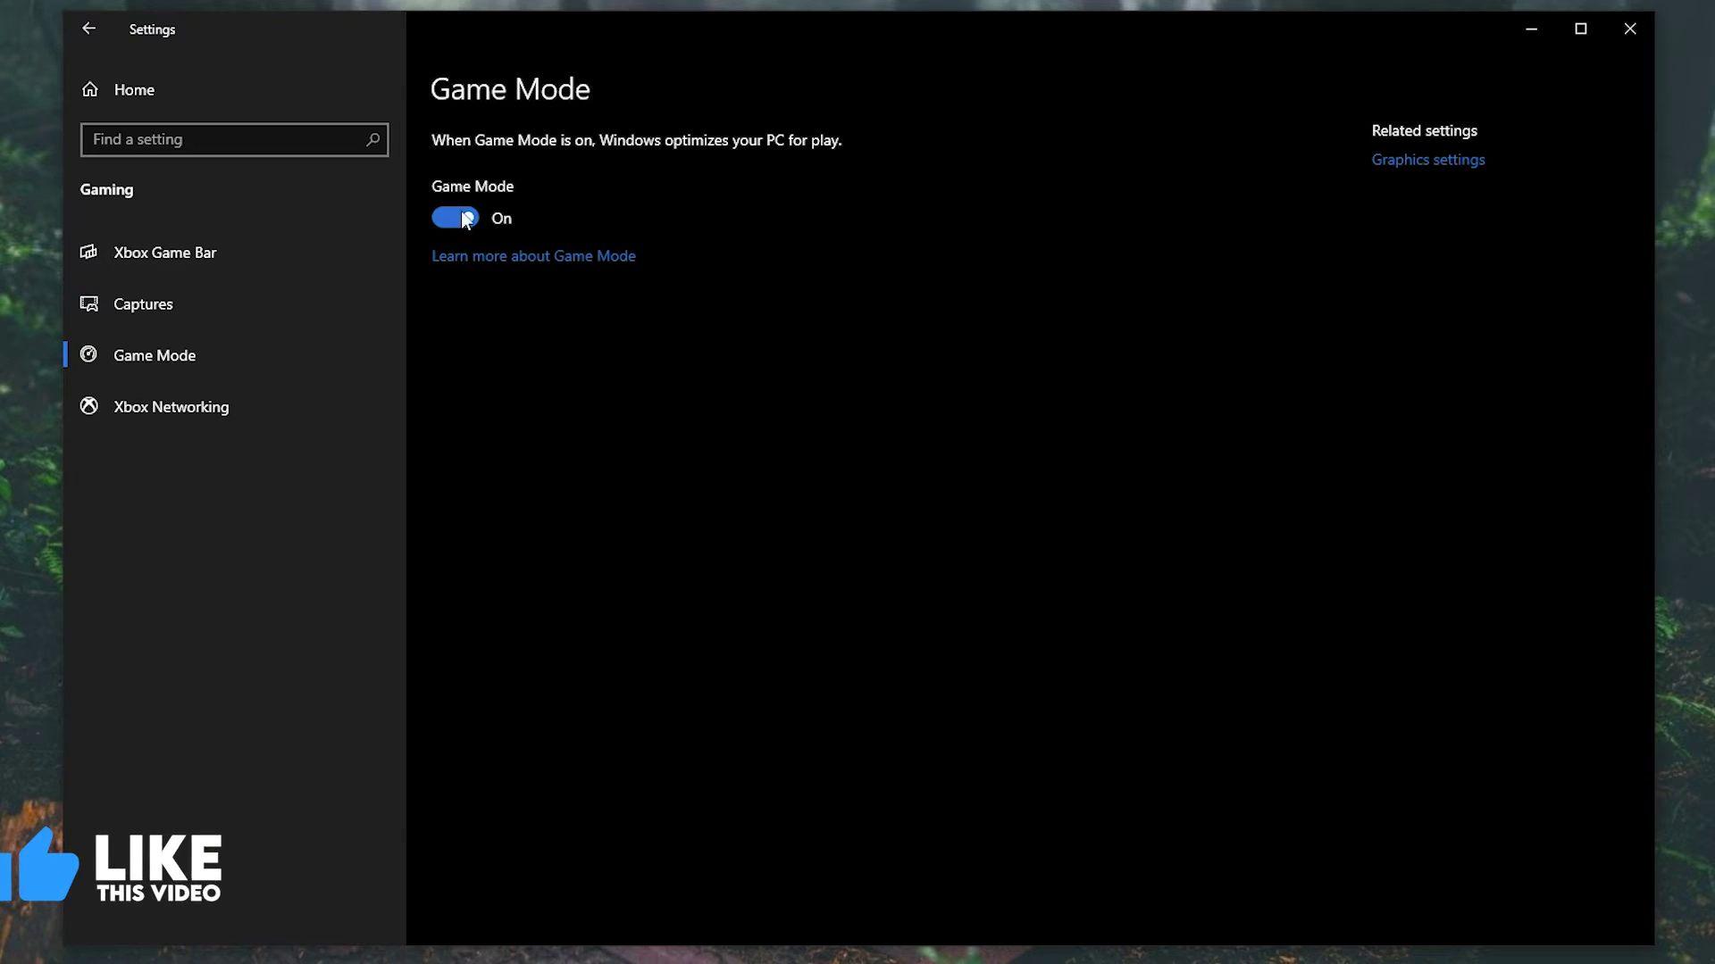
# - Turn off permission for apps to run in the background in the Windows privacy settings
pyautogui.click(182, 95)
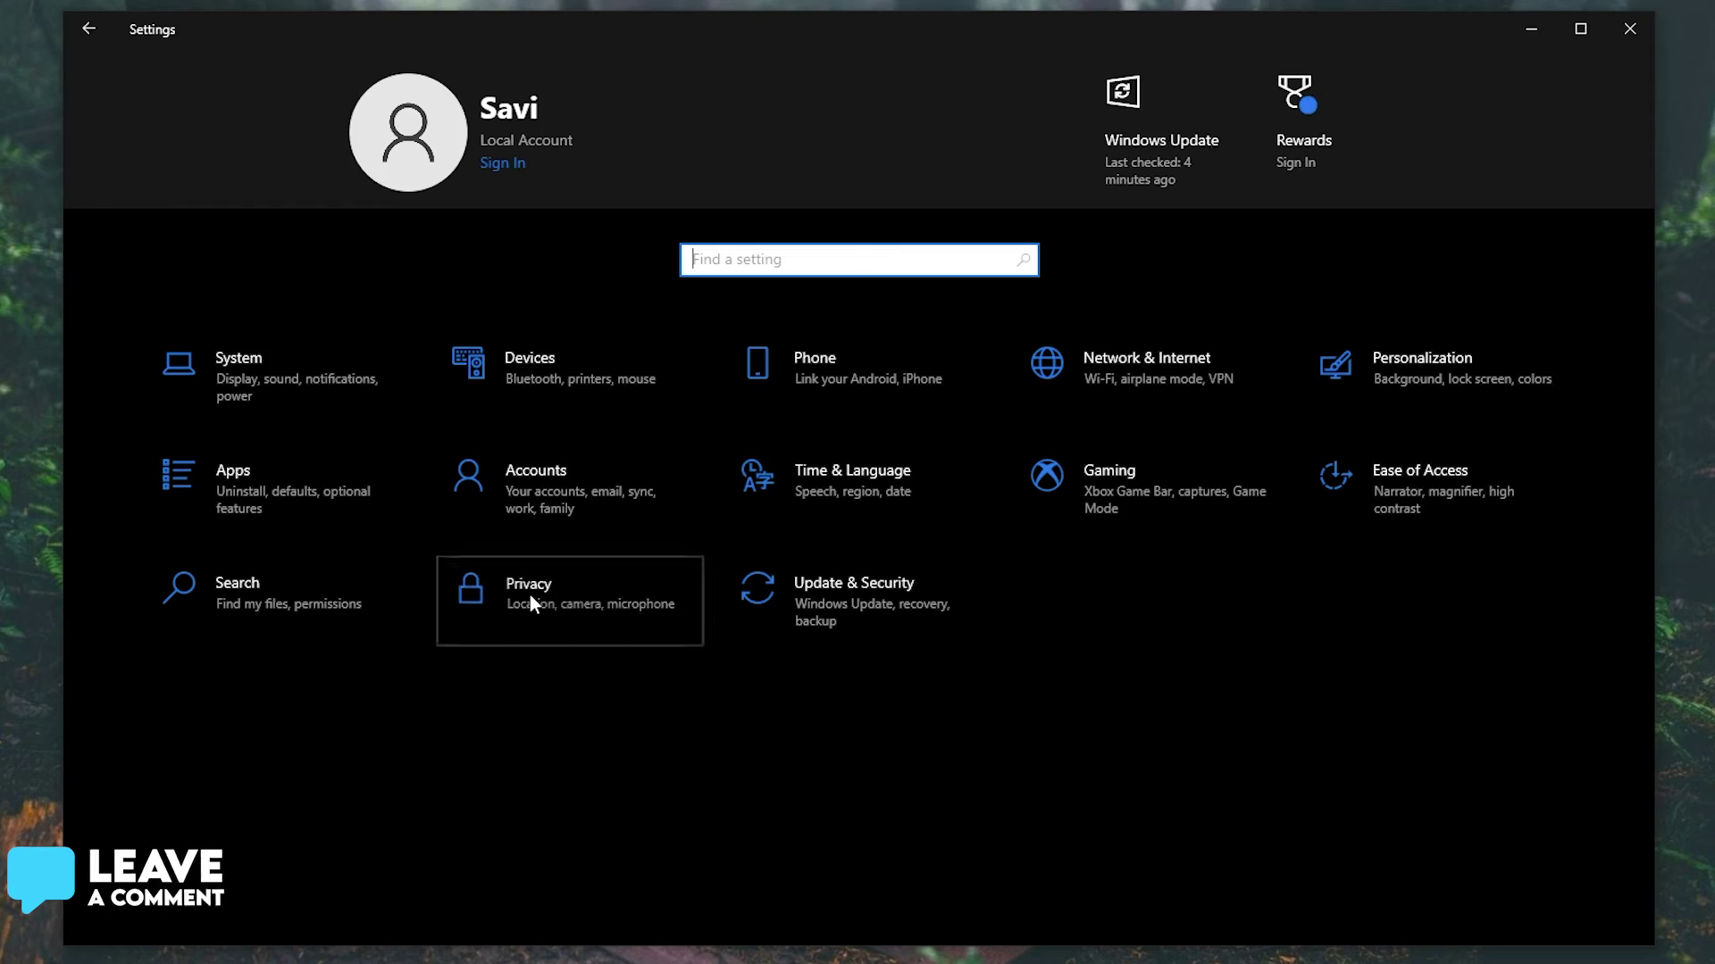
pyautogui.click(534, 597)
pyautogui.moveTo(401, 394); pyautogui.dragTo(367, 735)
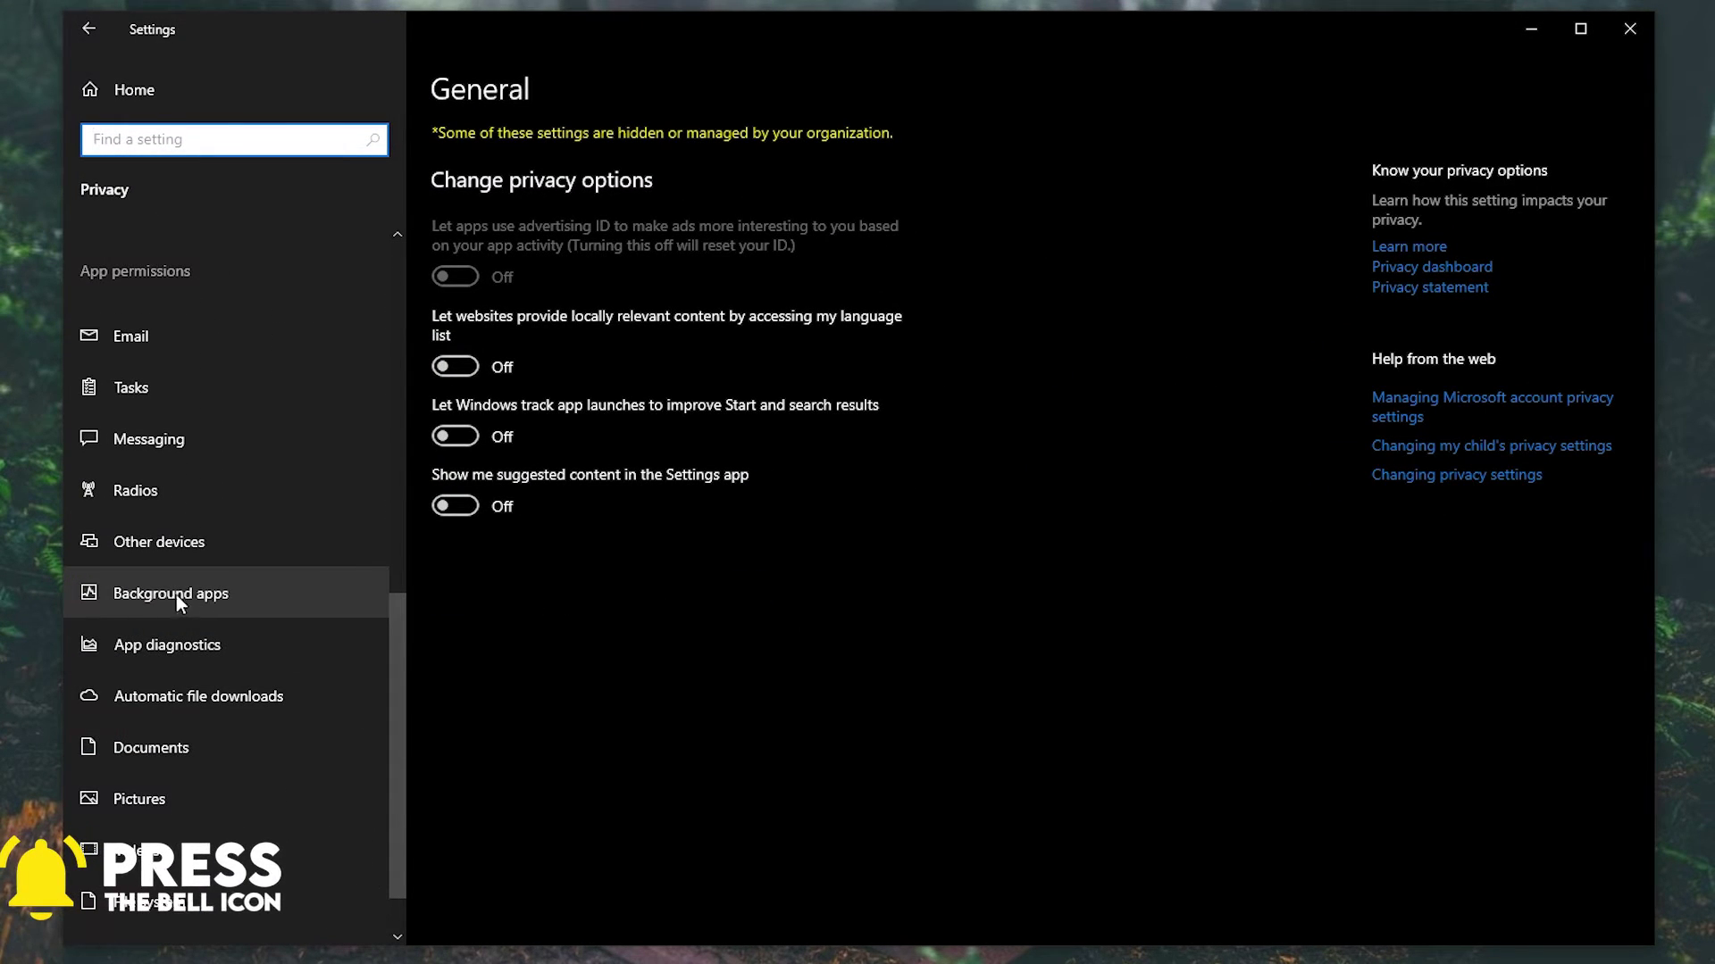
pyautogui.click(208, 595)
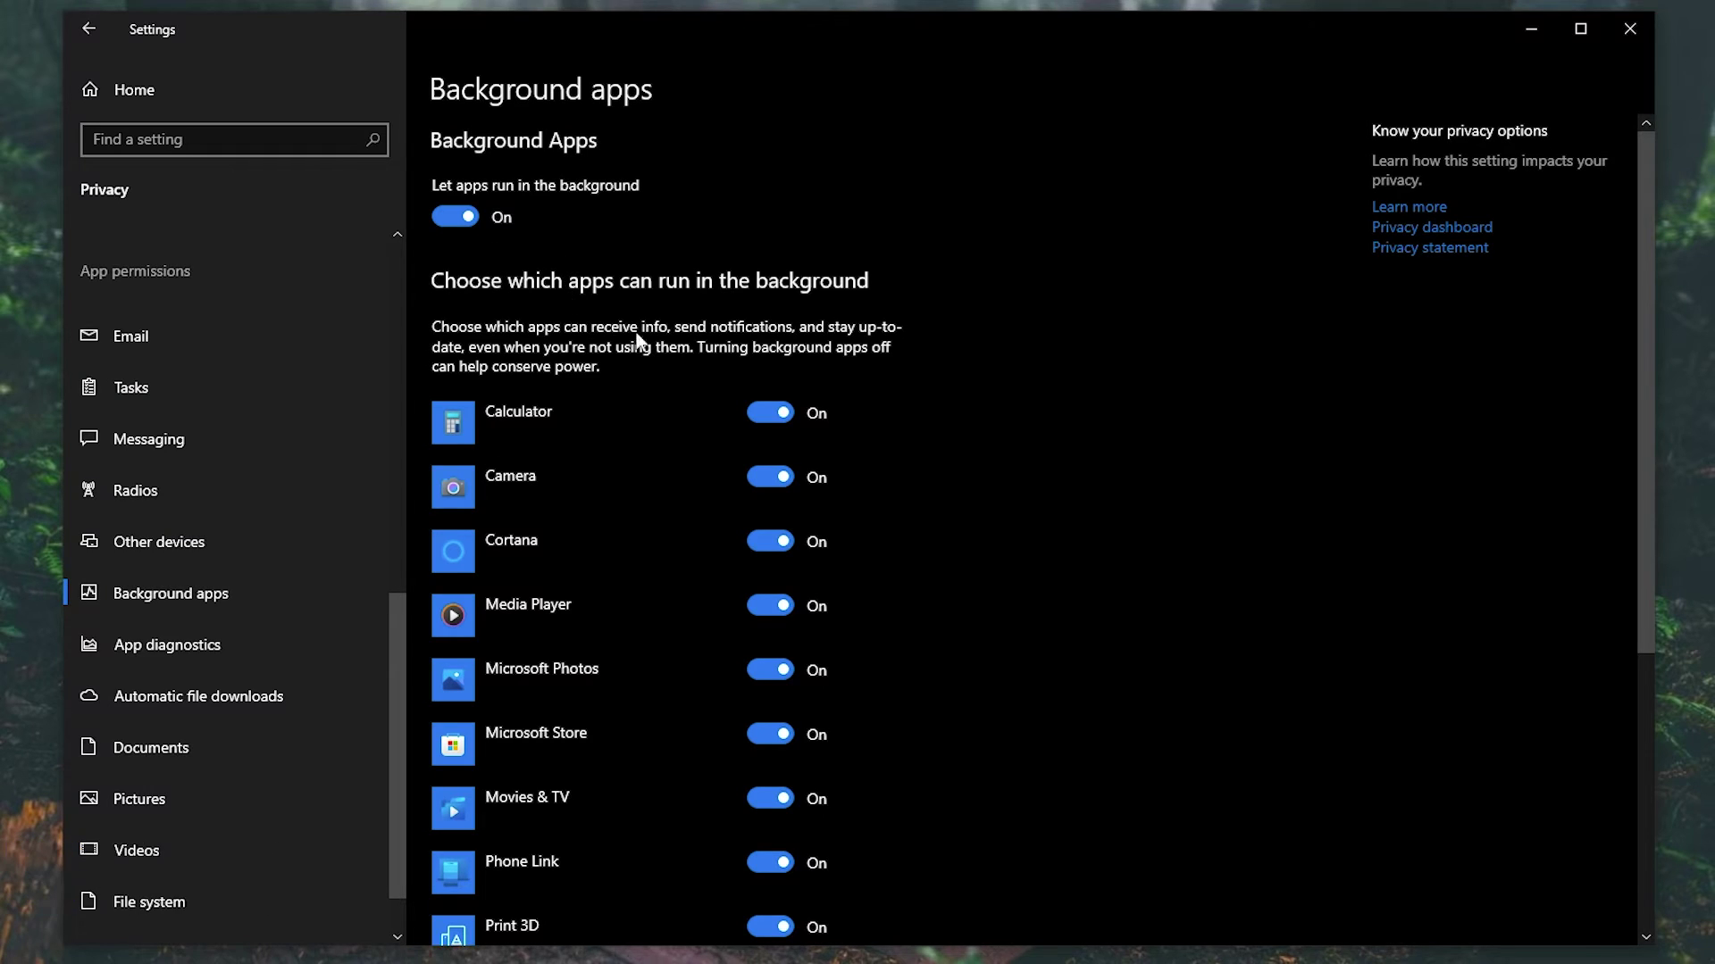
pyautogui.moveTo(1645, 373); pyautogui.dragTo(1610, 338)
pyautogui.click(478, 220)
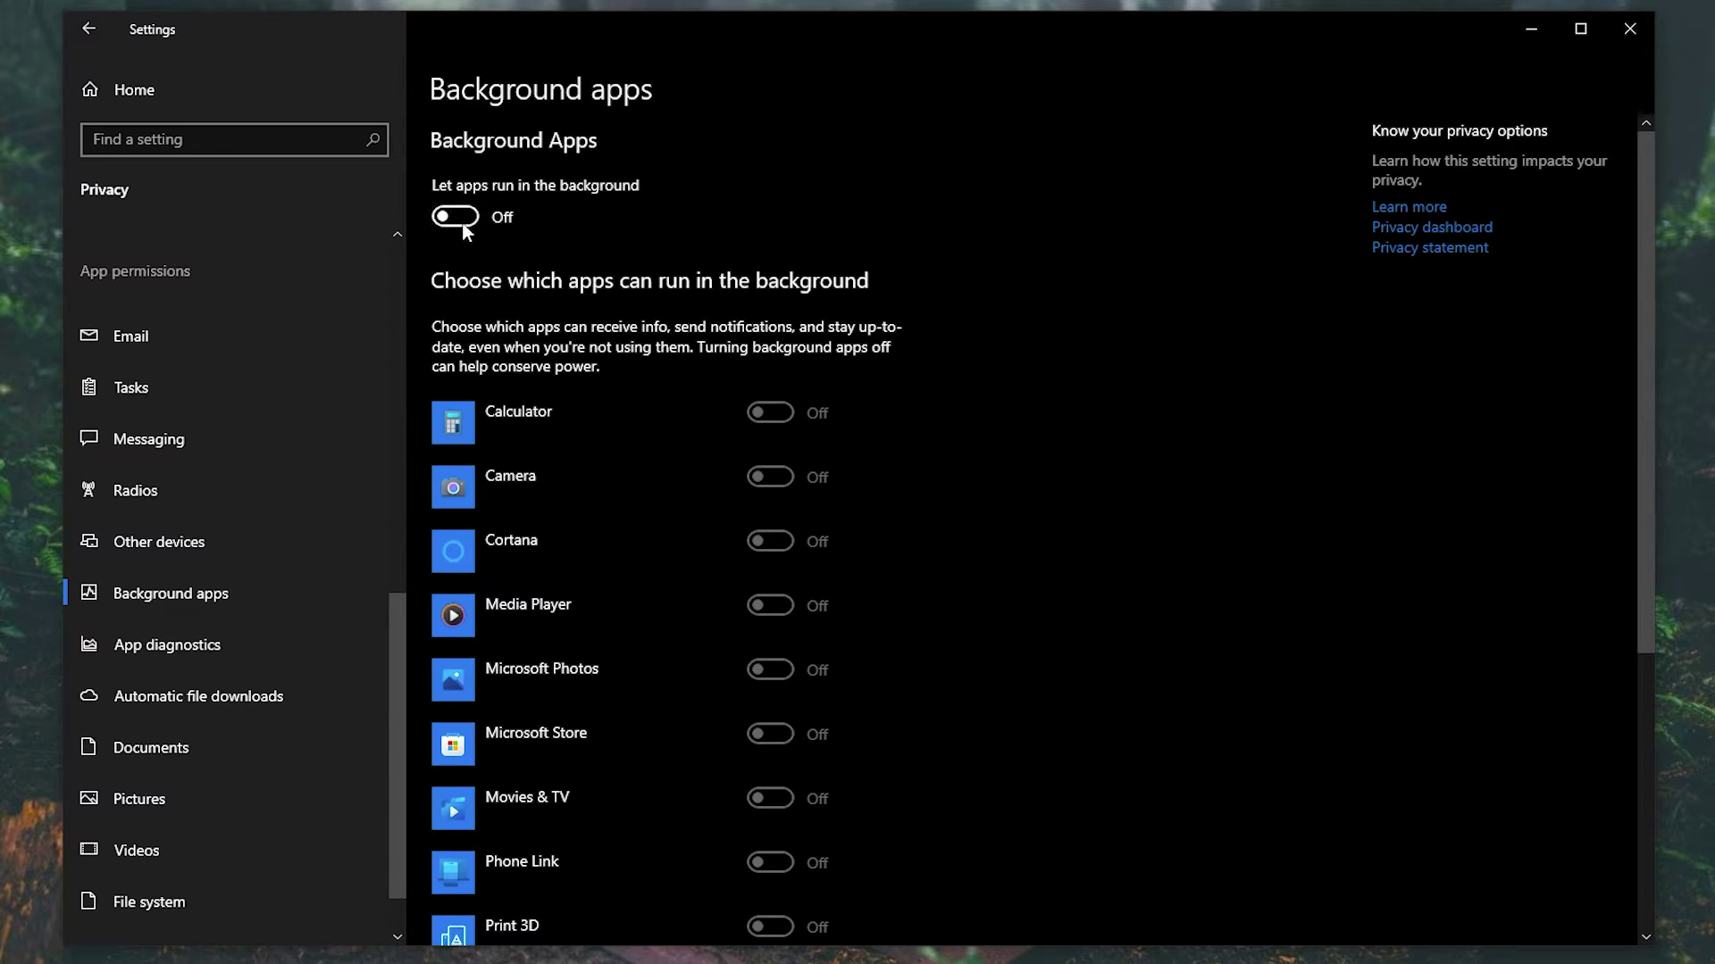
# - Check for Windows updates in the Update & Security settings and close the Settings window
pyautogui.click(205, 100)
pyautogui.click(862, 589)
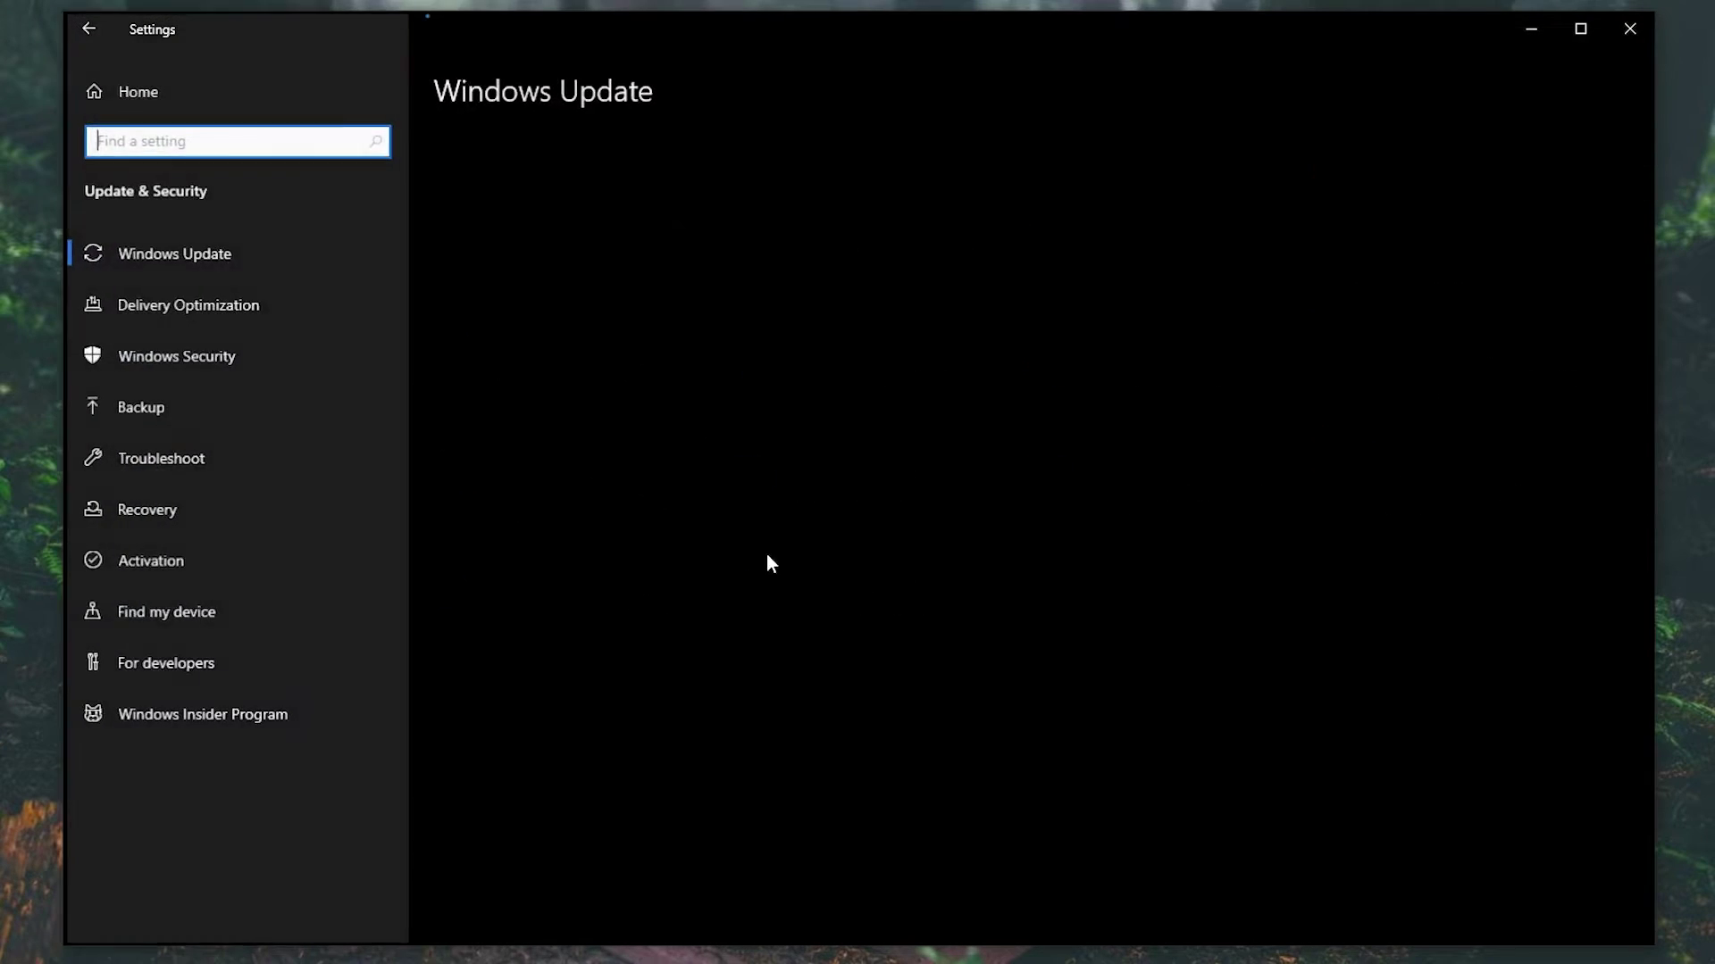
pyautogui.click(487, 219)
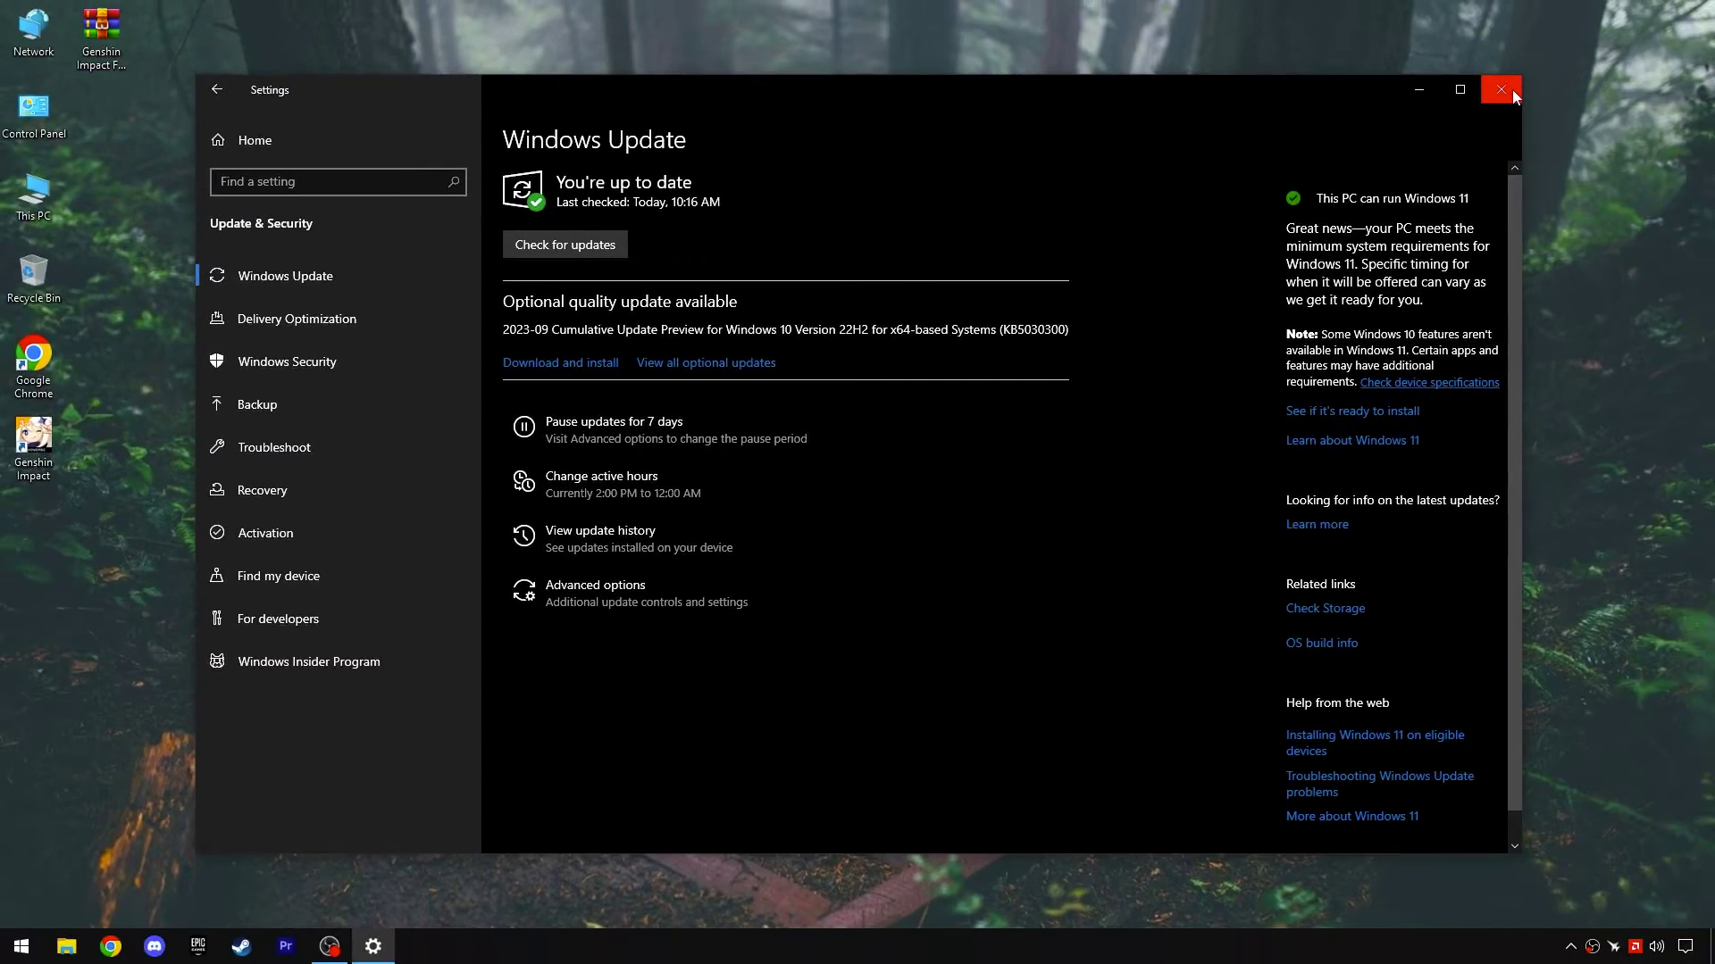
pyautogui.click(1629, 29)
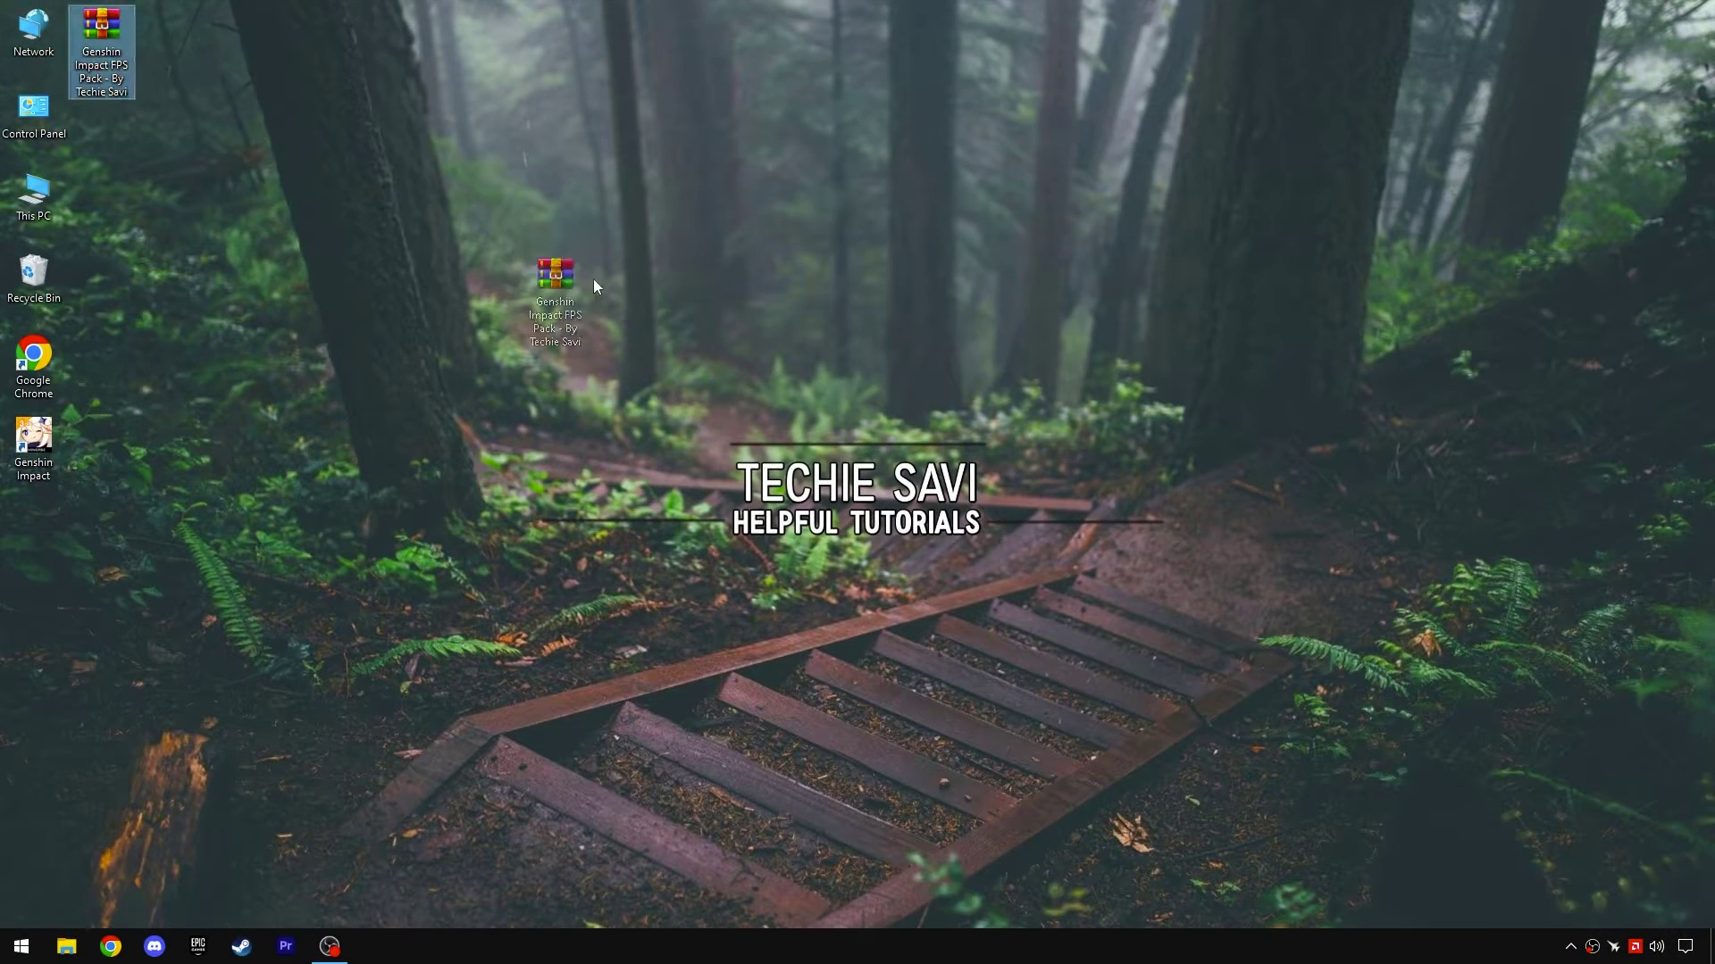
# - Extract the Genshin Impact FPS Pack folder from its RAR archive to the desktop and close the archive
pyautogui.moveTo(569, 276); pyautogui.dragTo(747, 359)
pyautogui.rightClick(703, 397)
pyautogui.click(731, 400)
pyautogui.click(266, 326)
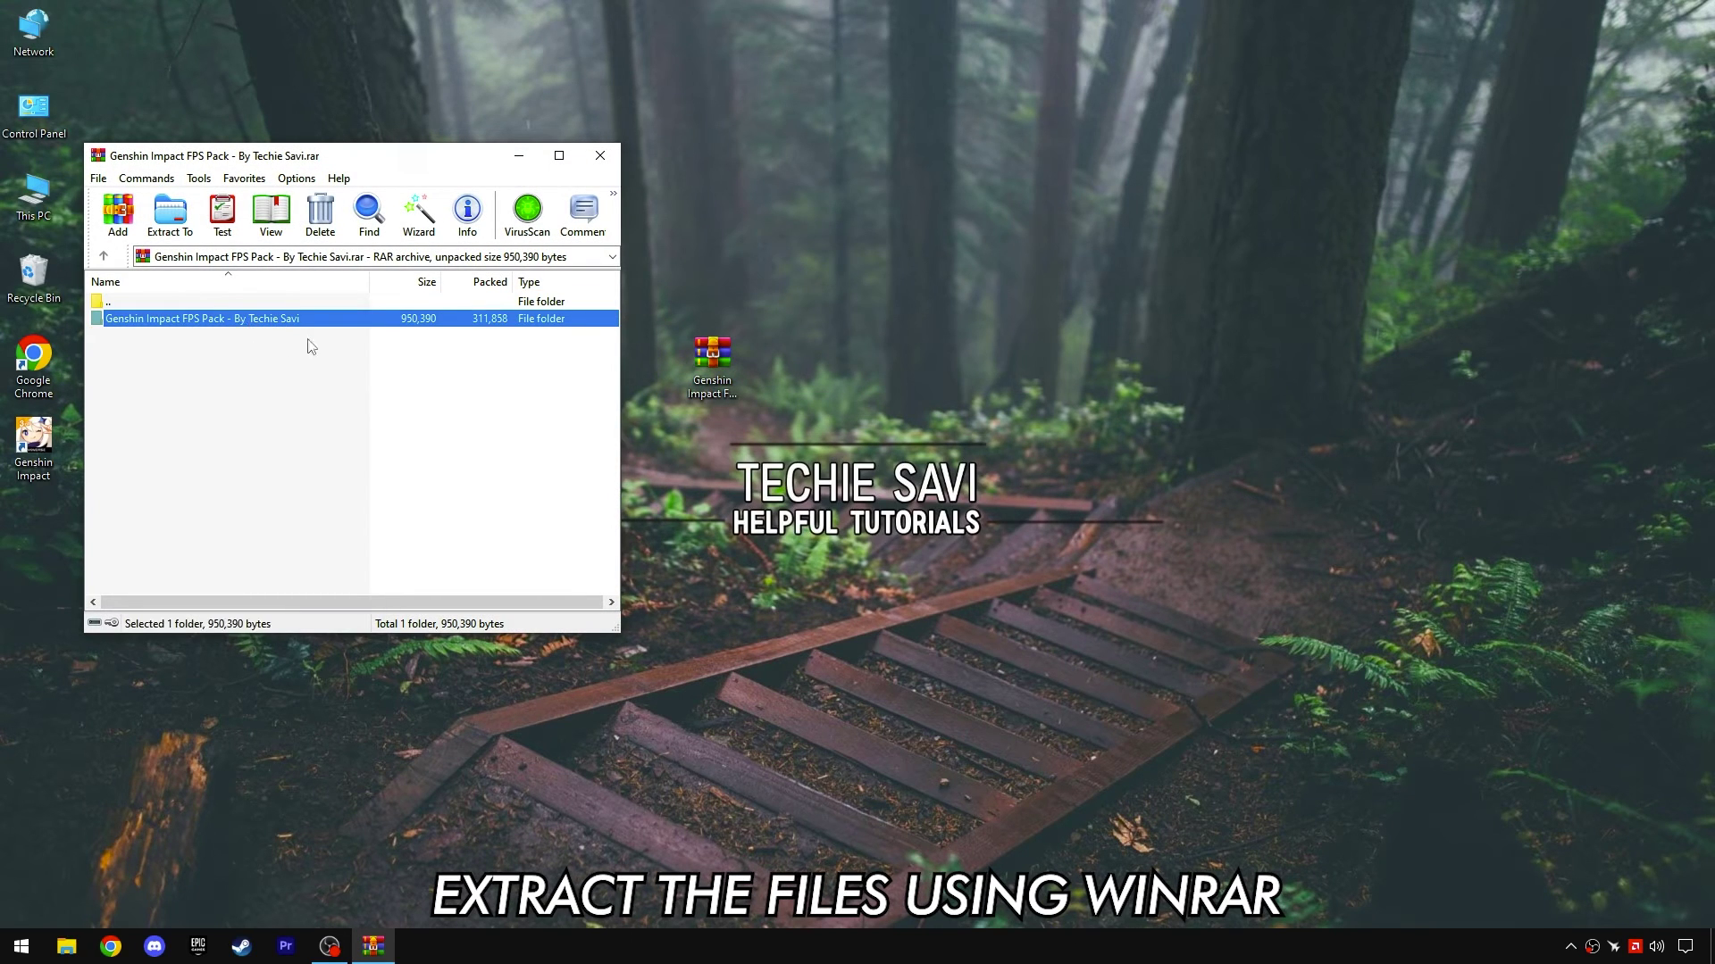
pyautogui.moveTo(473, 340); pyautogui.dragTo(804, 372)
pyautogui.click(600, 155)
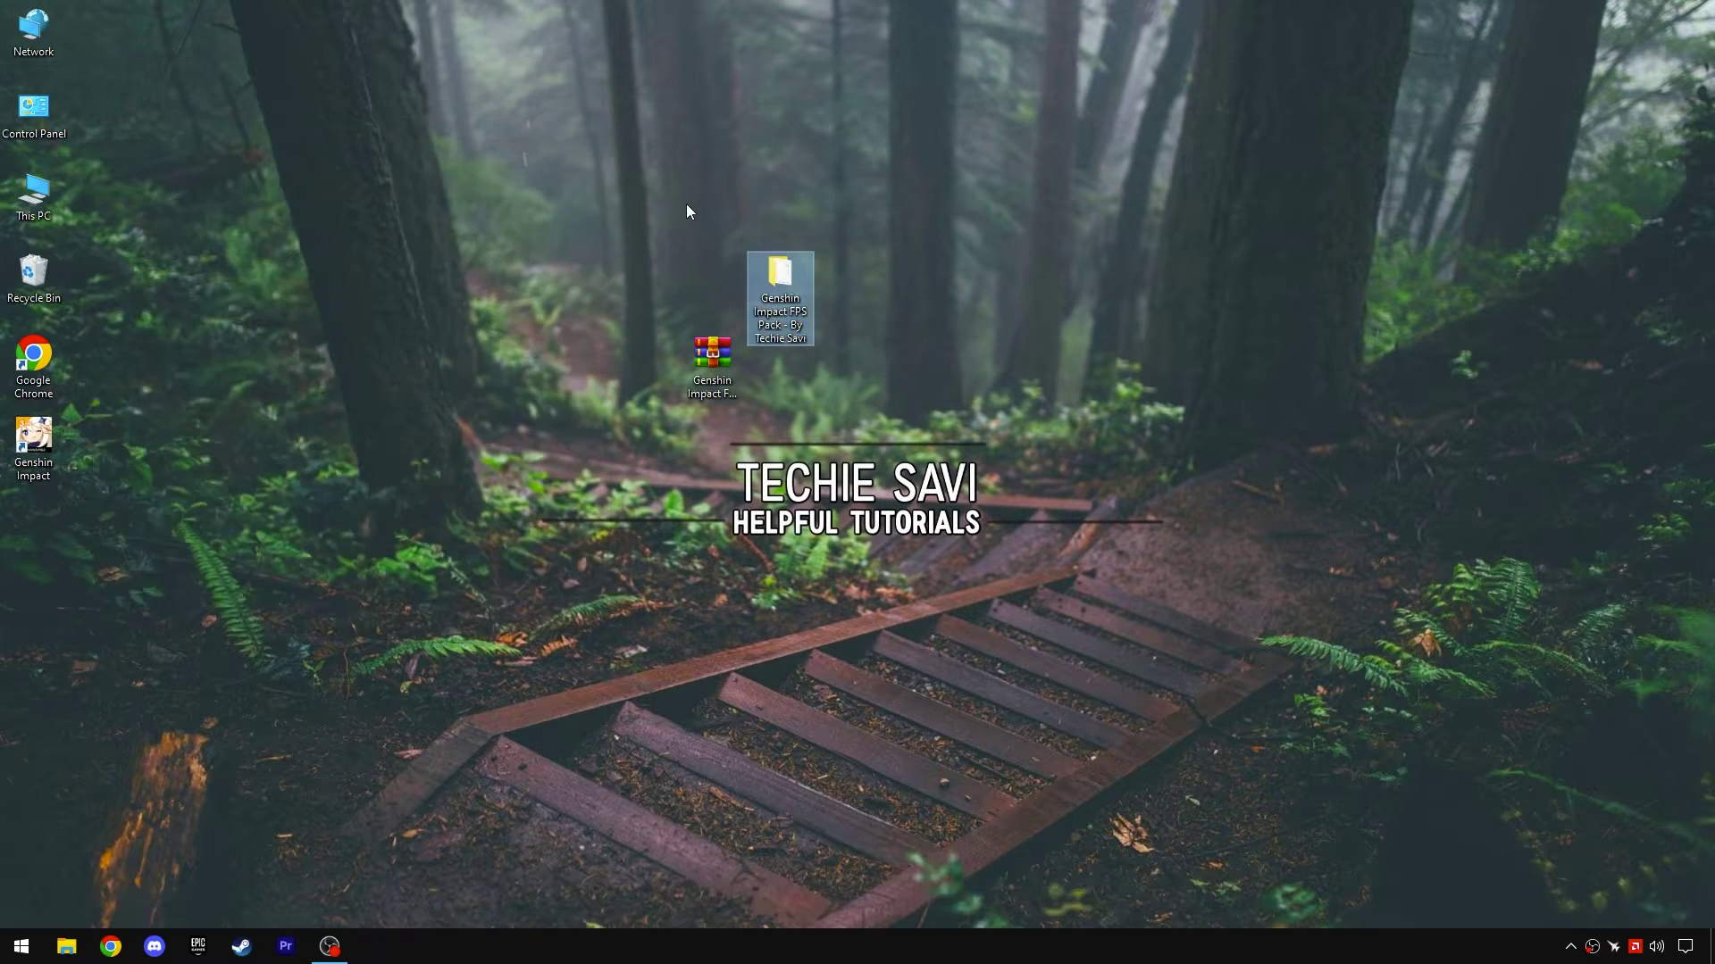
# - Open the extracted Genshin Impact FPS Pack folder and its 1 Registry Files subfolder
pyautogui.rightClick(780, 307)
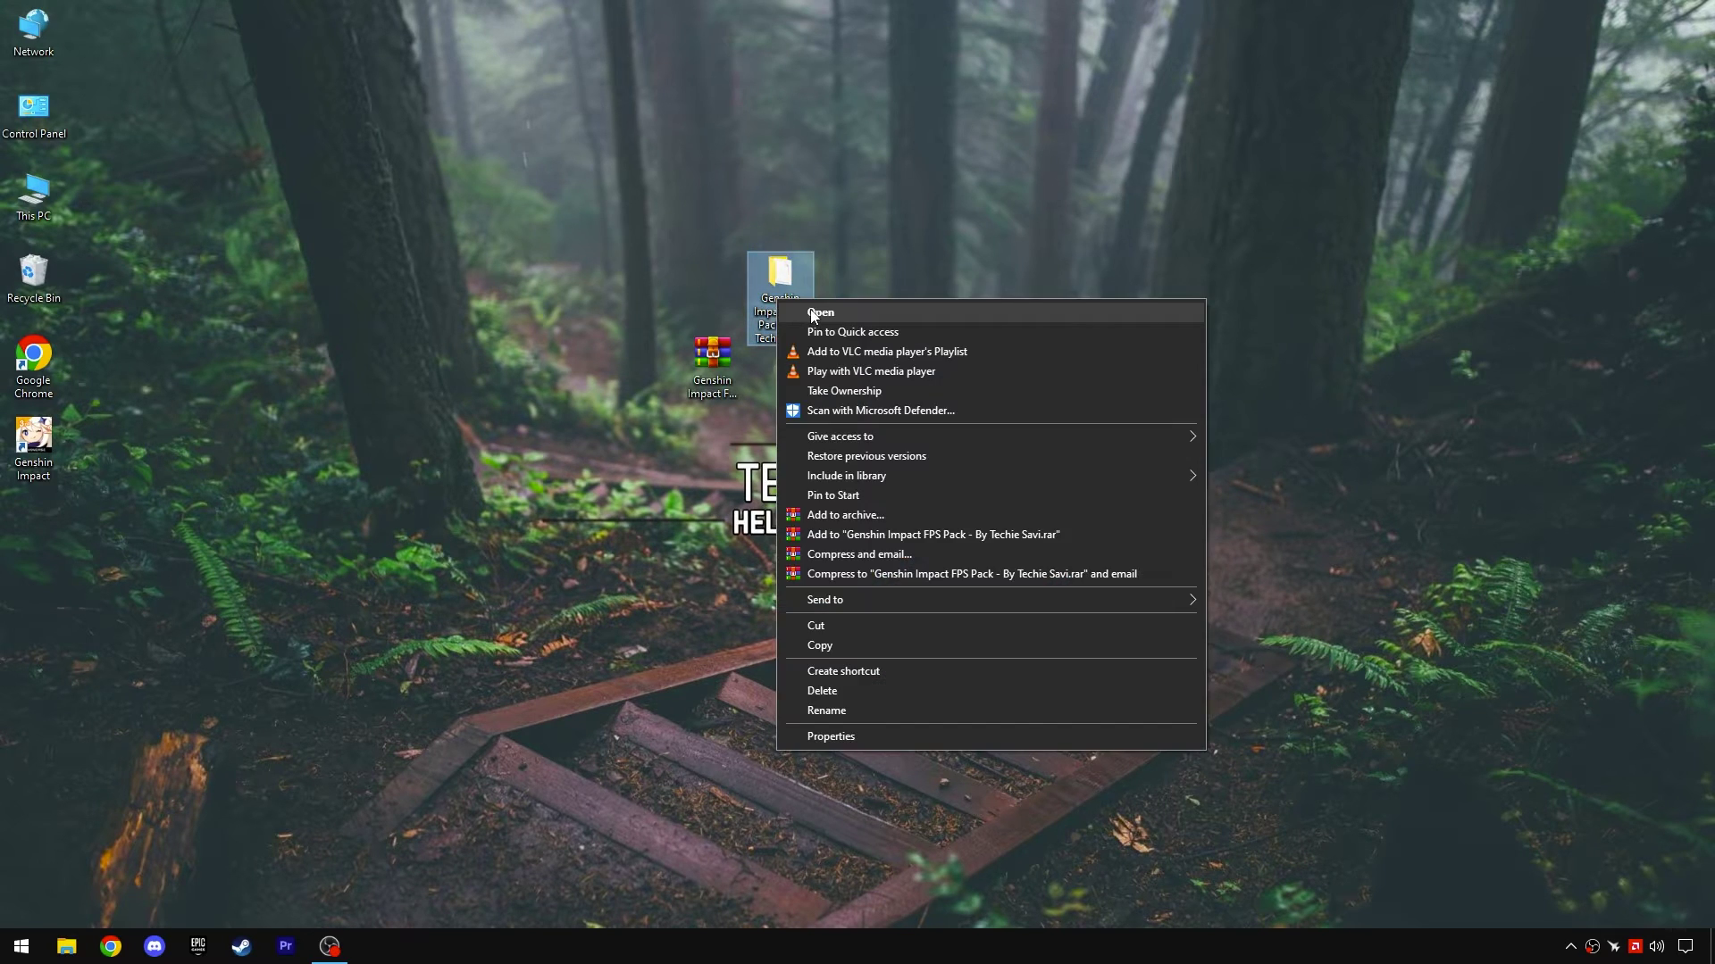
pyautogui.click(797, 314)
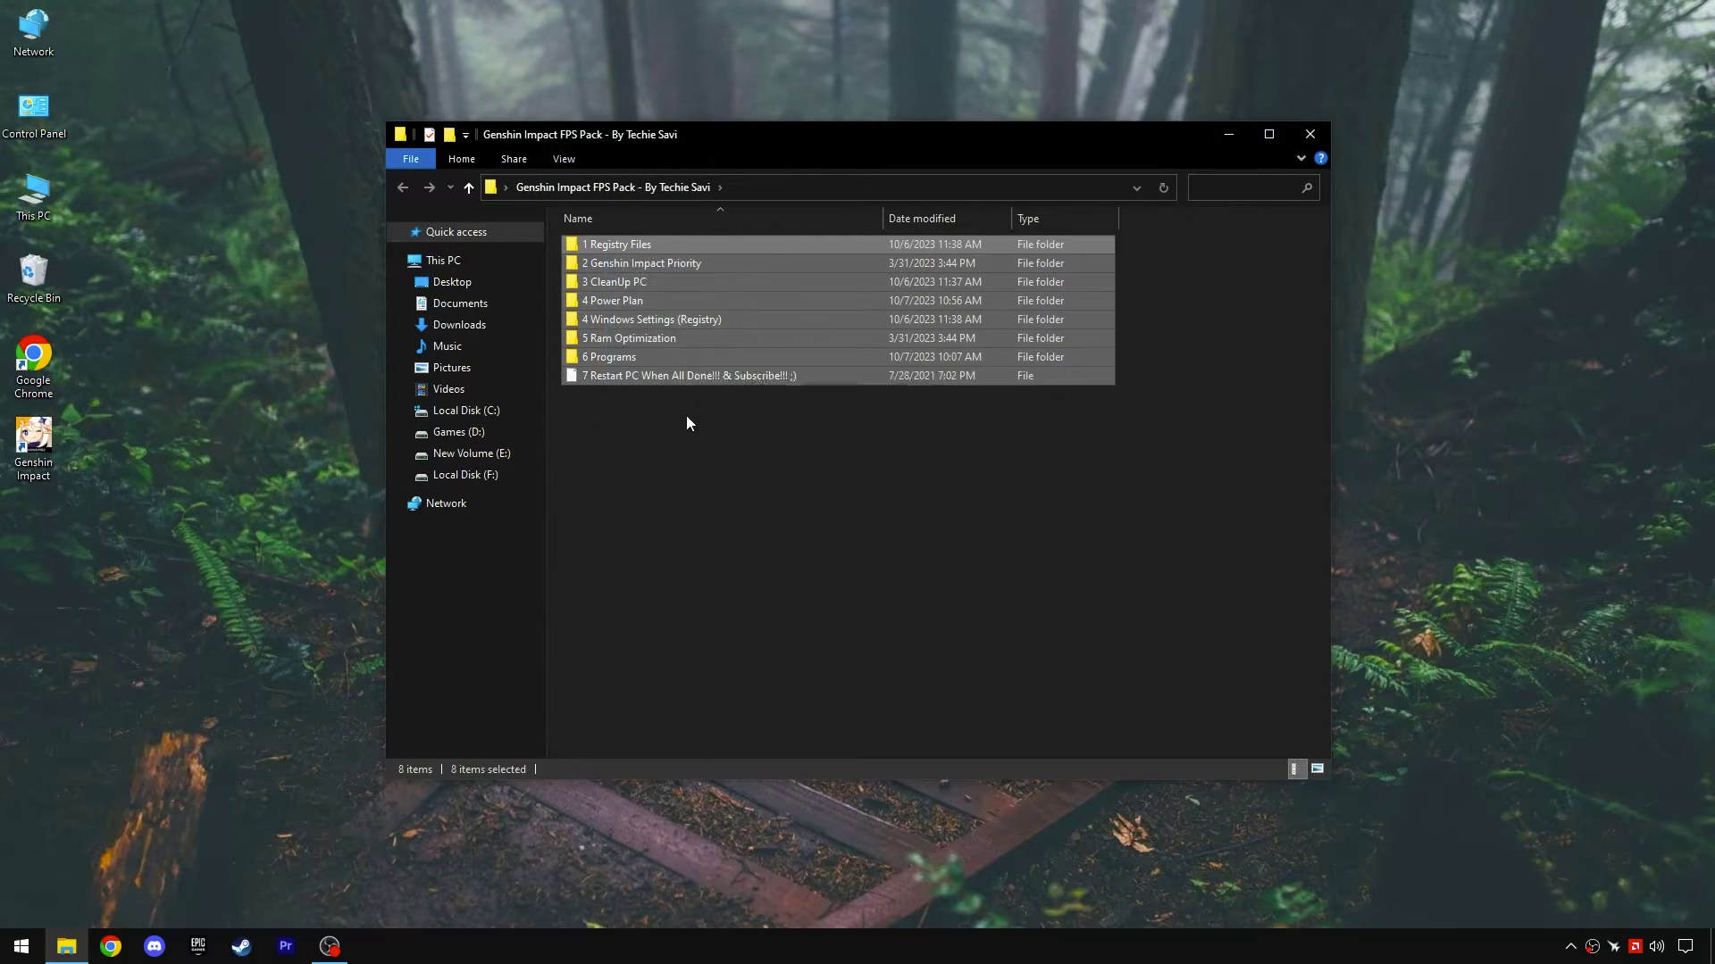
pyautogui.doubleClick(648, 245)
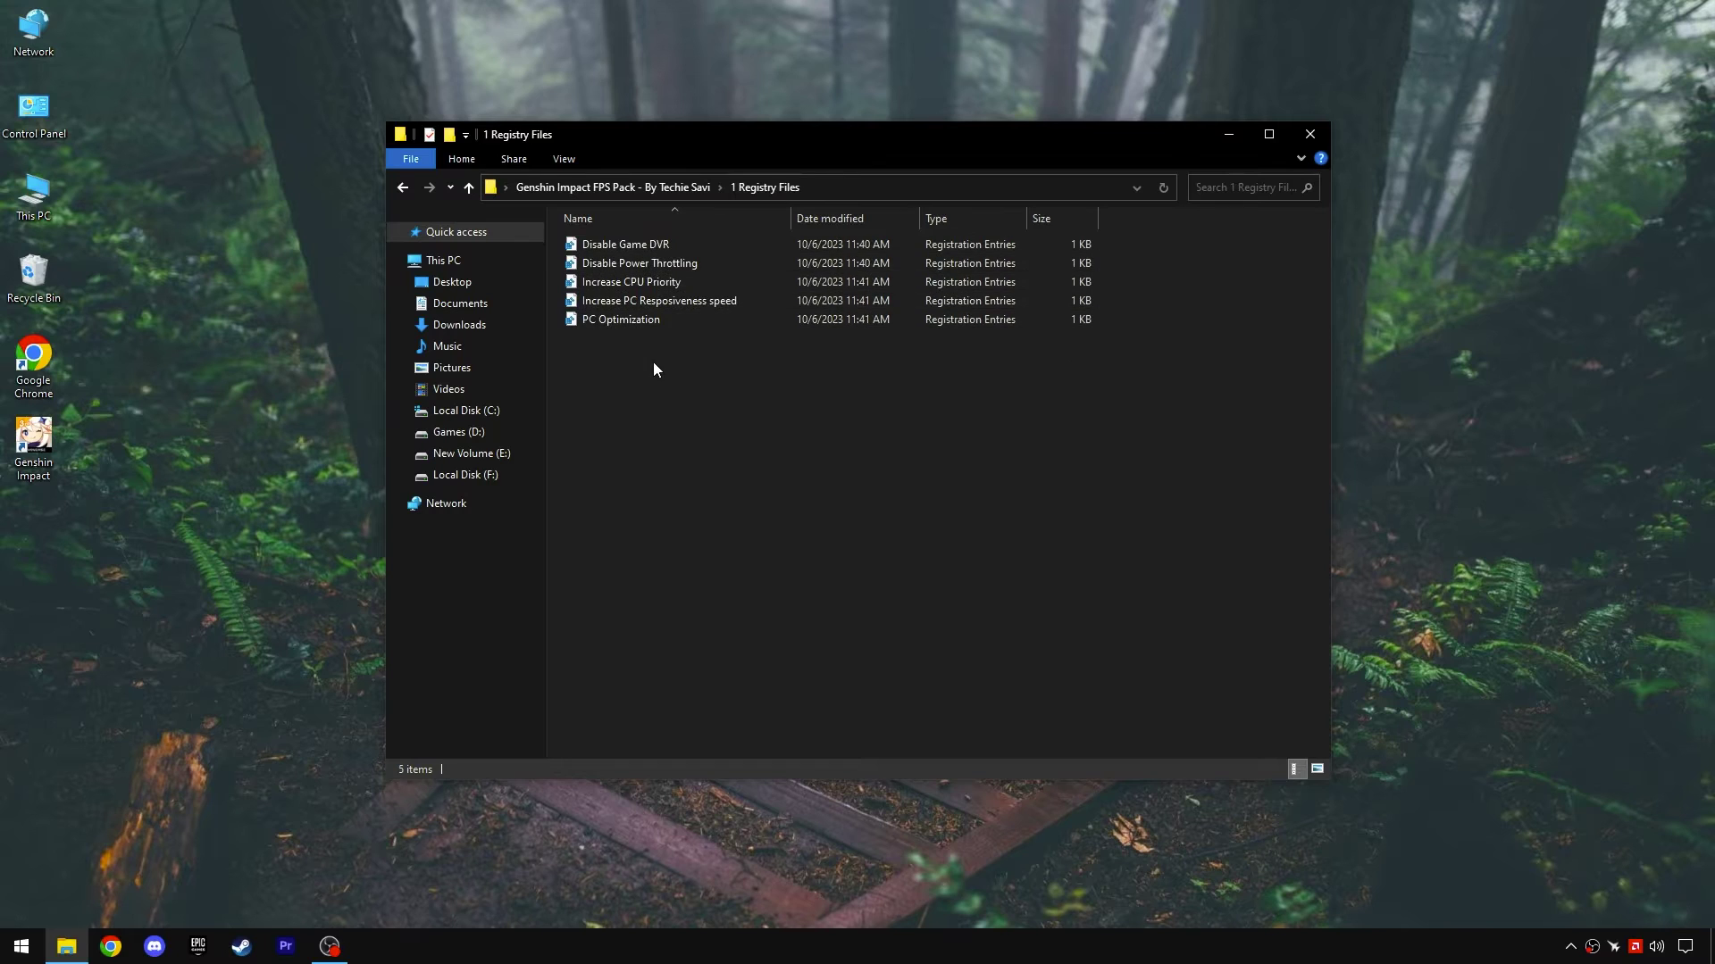
pyautogui.moveTo(652, 362); pyautogui.dragTo(734, 250)
pyautogui.click(686, 375)
# - Search Windows for "Restore Point" and open the Create a restore point settings
pyautogui.click(21, 946)
pyautogui.write('Rest')
pyautogui.write('ore Poin')
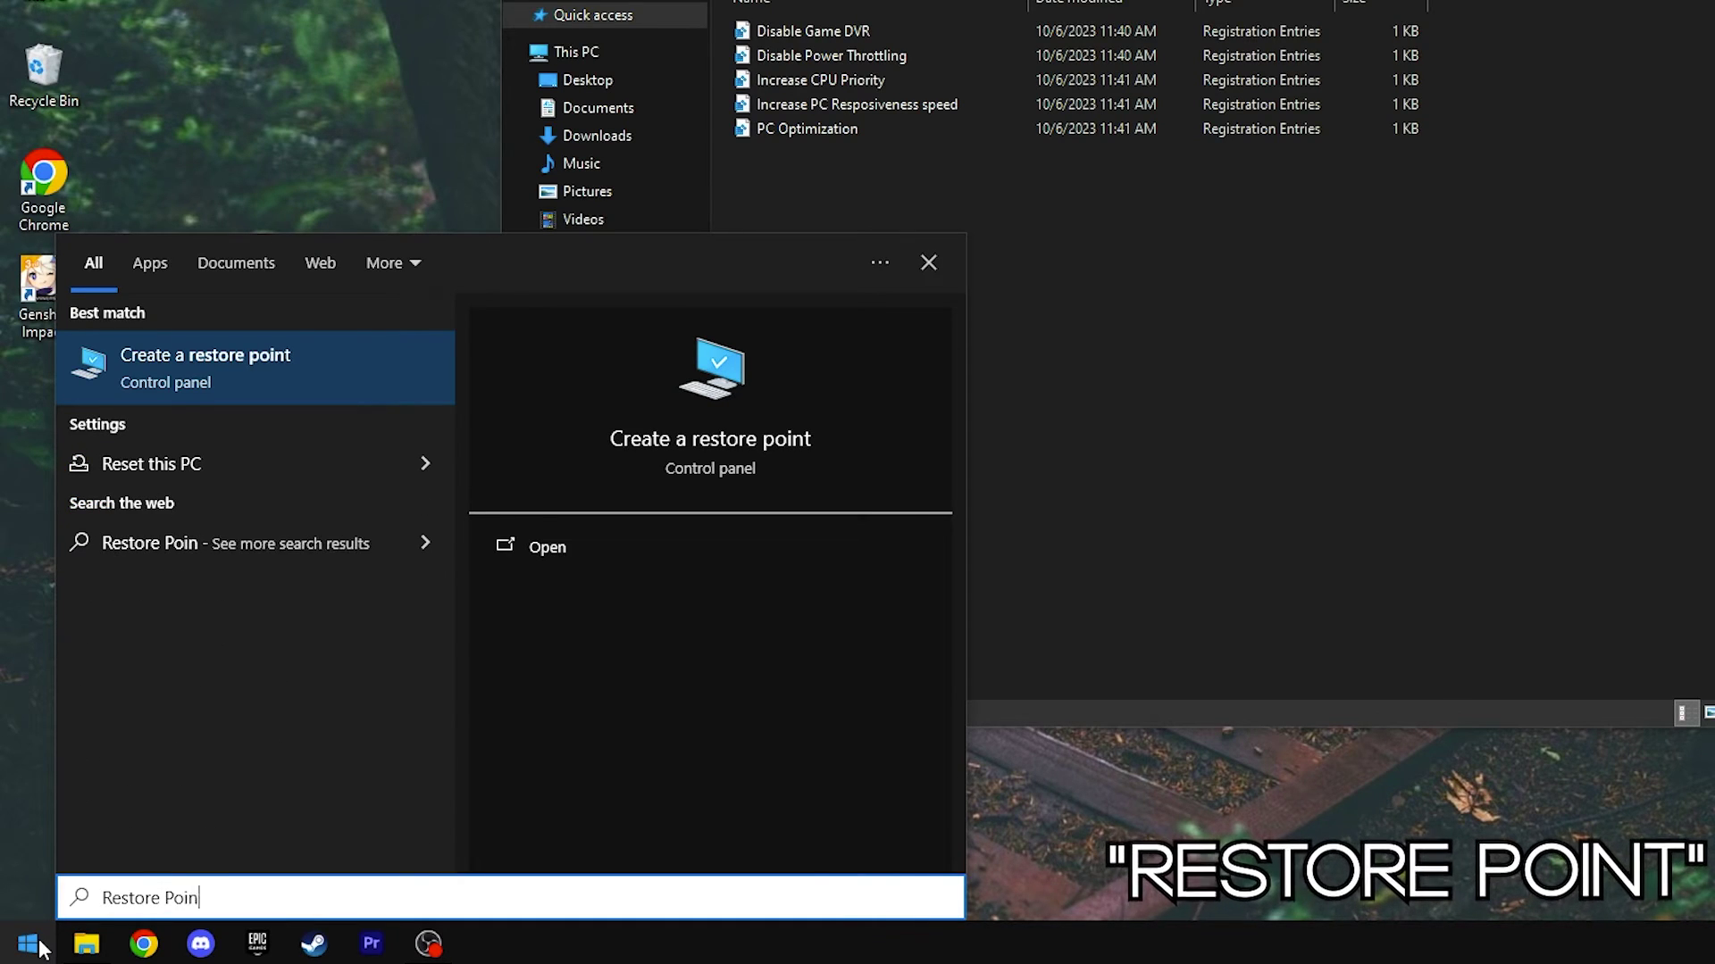
pyautogui.write('t')
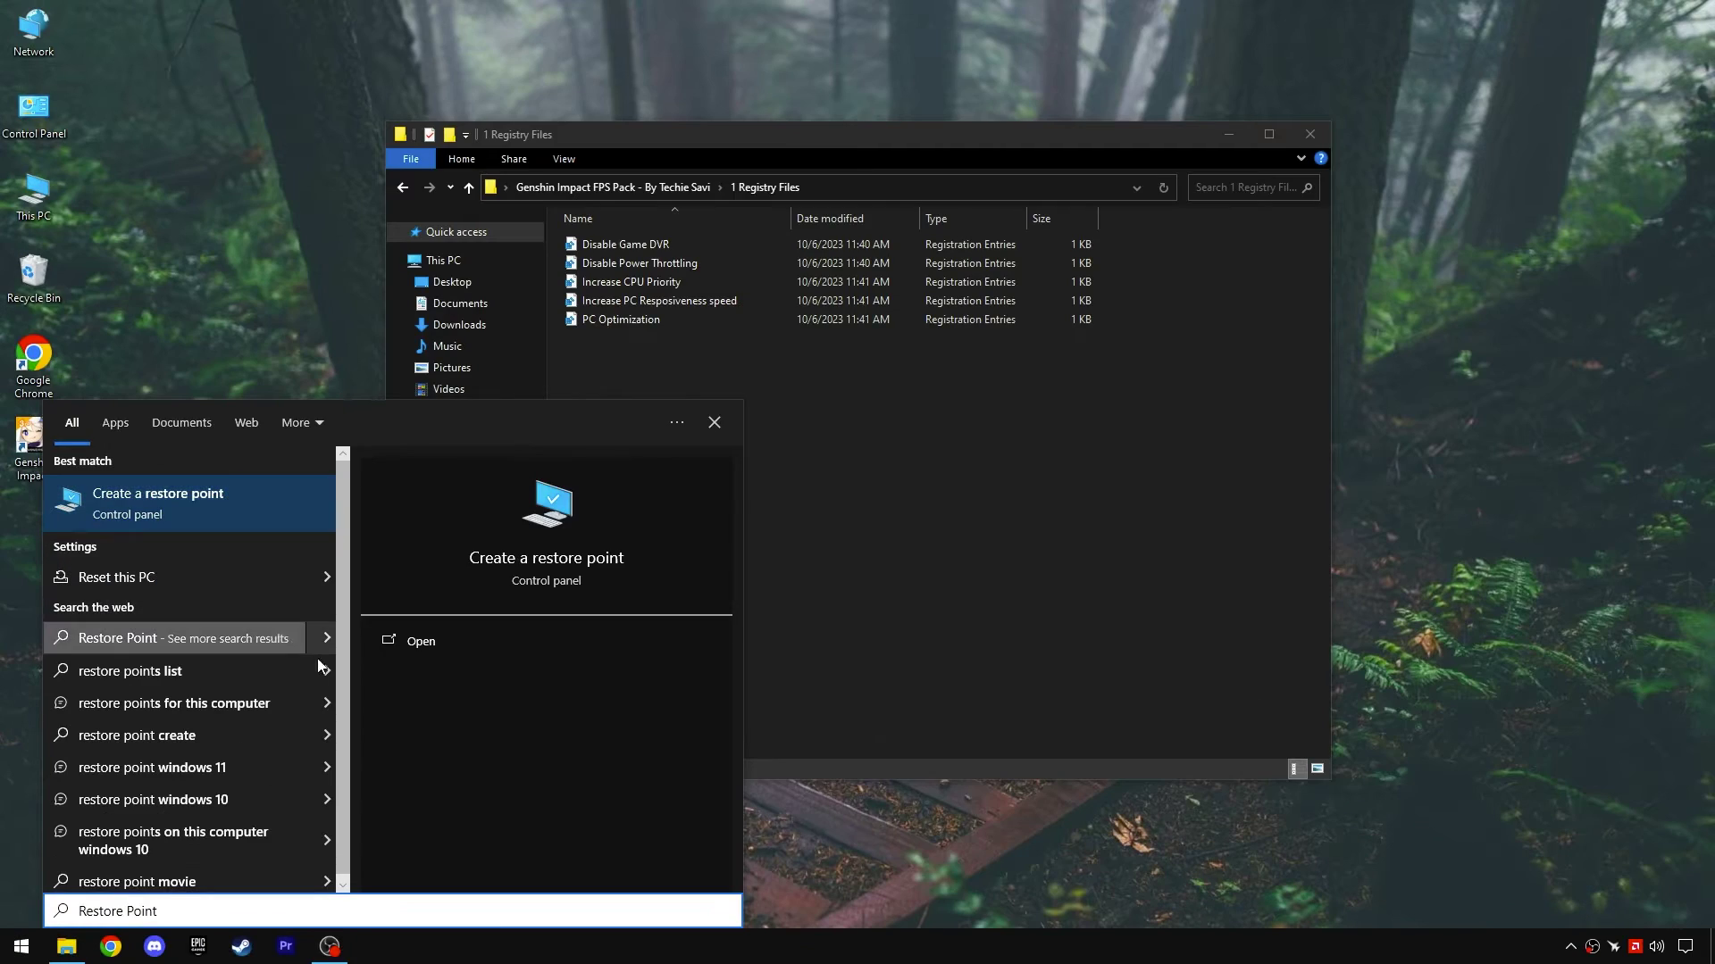
pyautogui.click(431, 636)
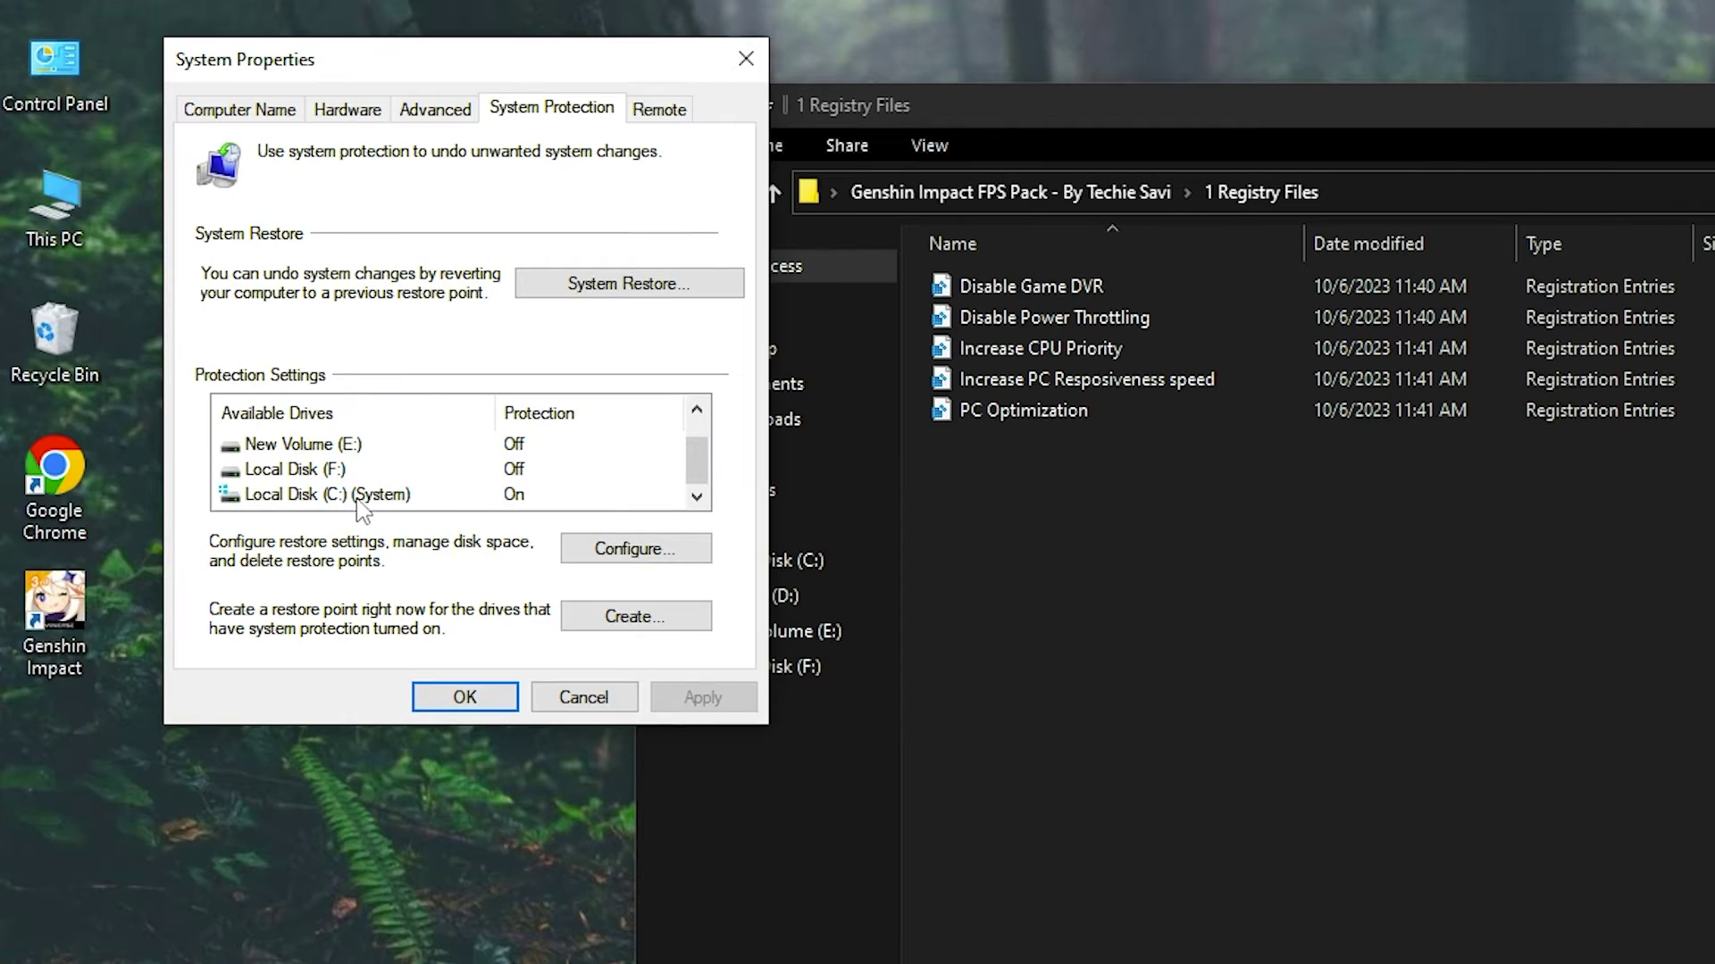
# - Create a restore point described as "Restore" for Local Disk (C:) and close System Properties
pyautogui.click(261, 370)
pyautogui.click(393, 445)
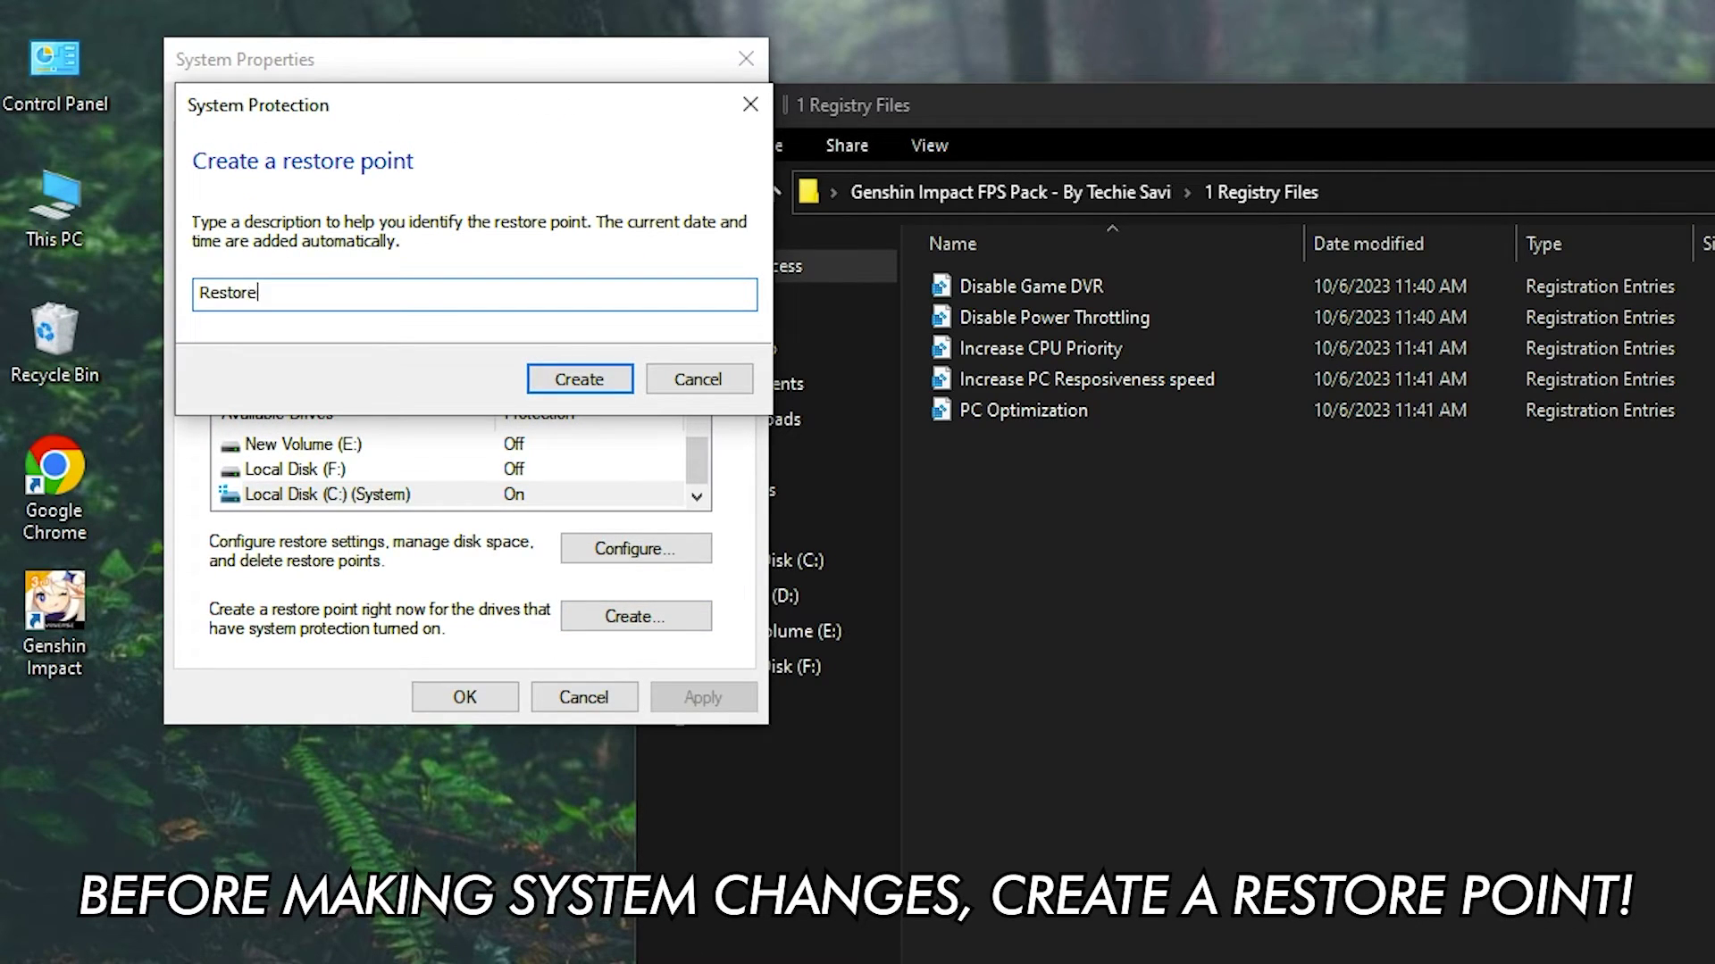
pyautogui.write('Restore')
pyautogui.click(576, 380)
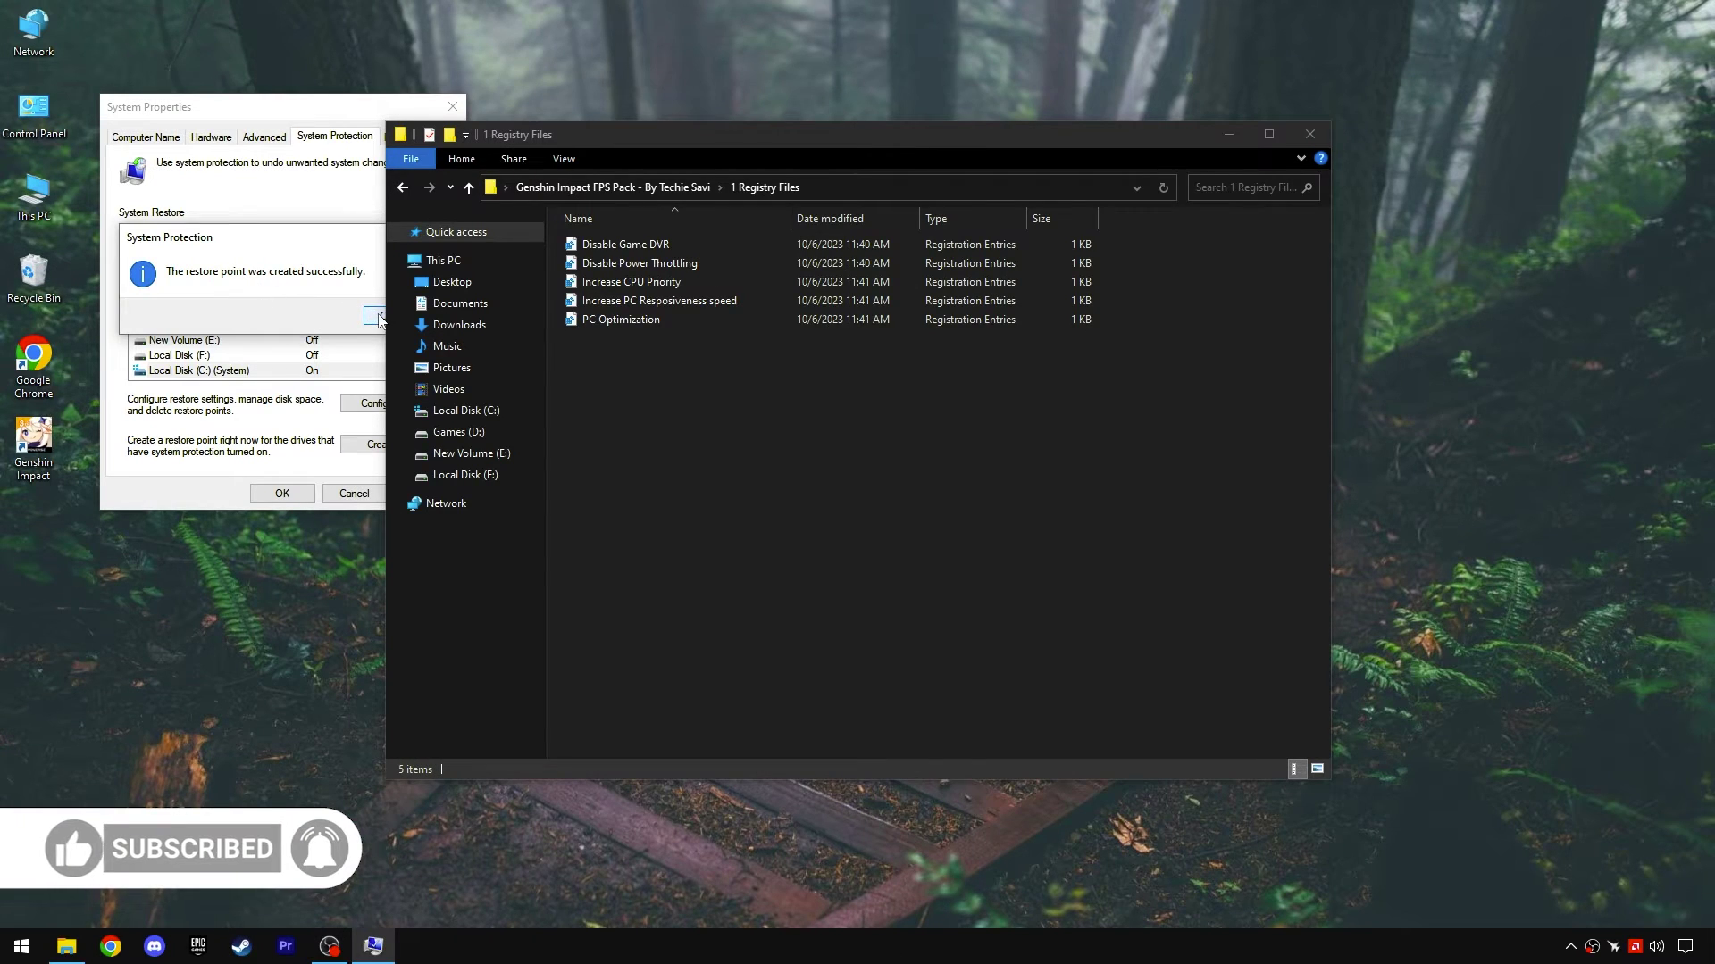
pyautogui.click(378, 318)
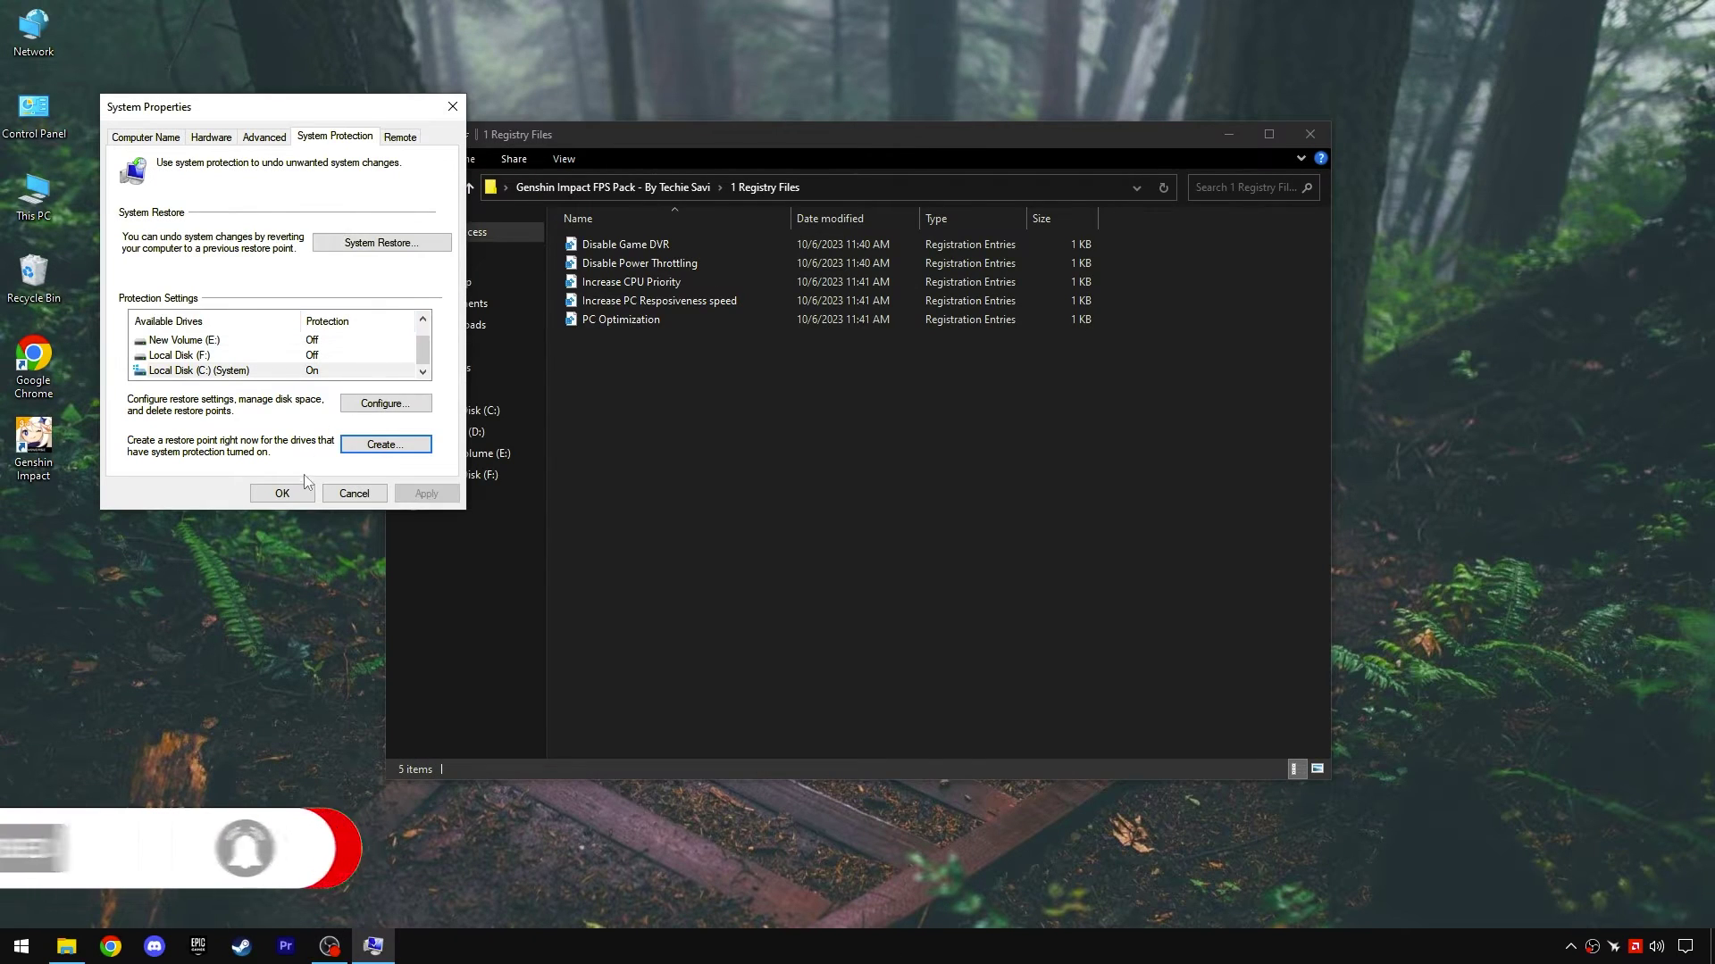
pyautogui.click(281, 492)
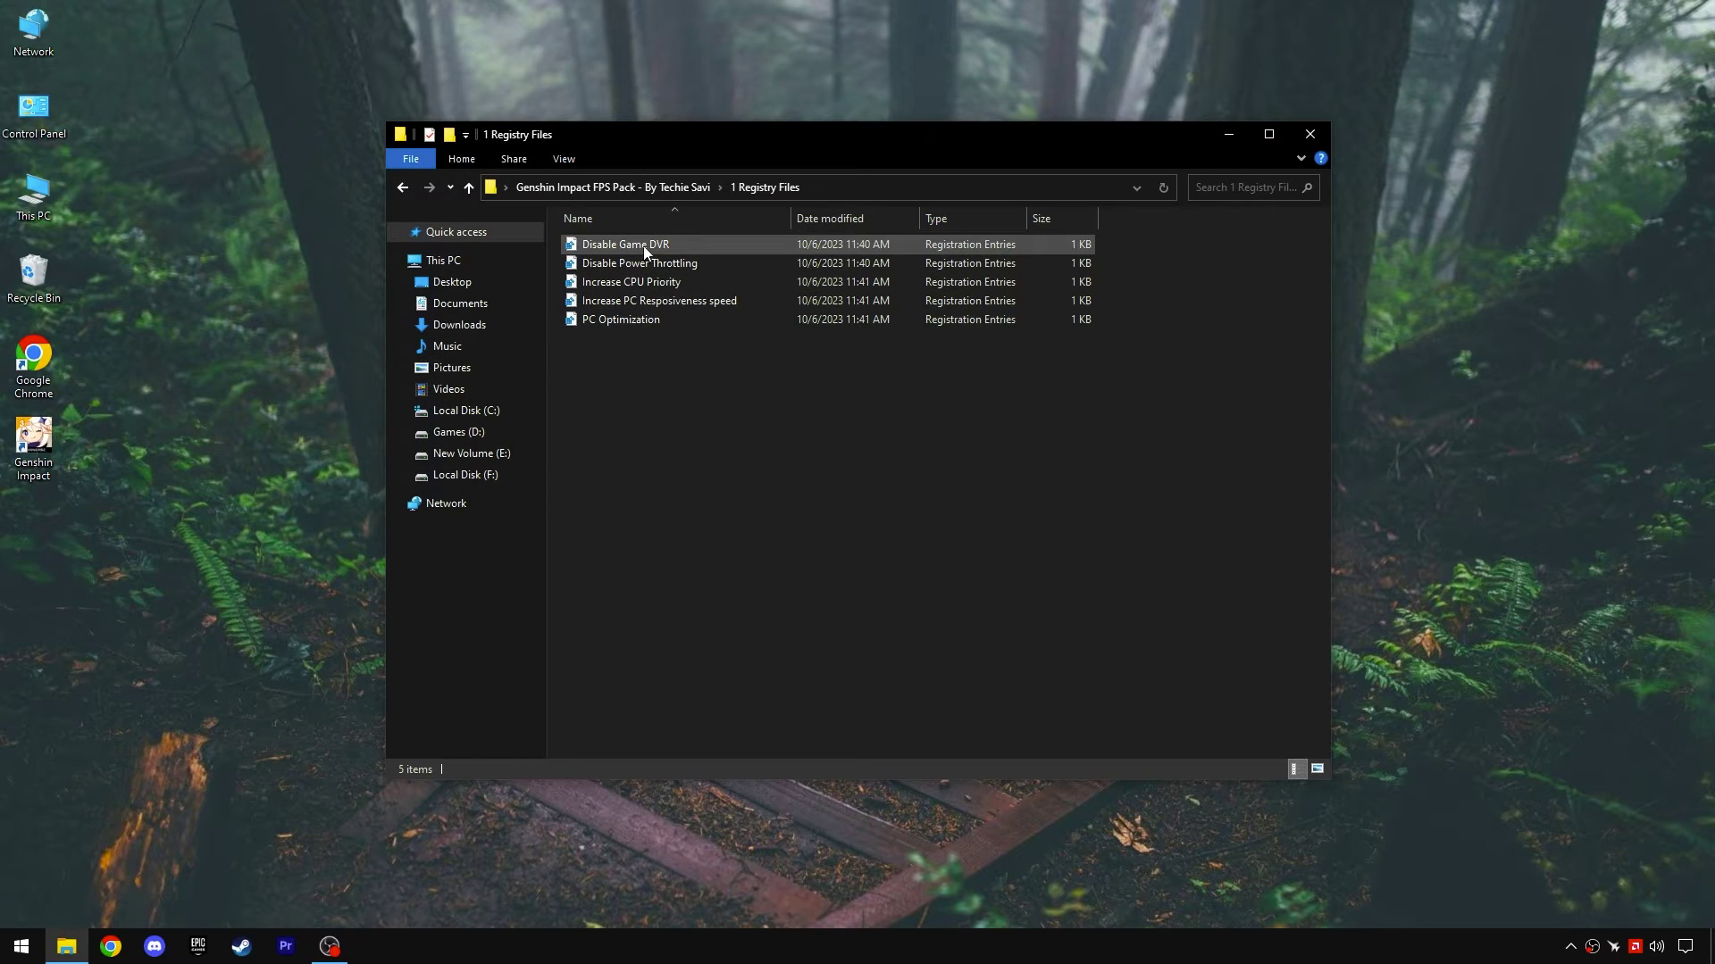
# - Add the Disable Game DVR and Disable Power Throttling files to the Windows registry
pyautogui.doubleClick(645, 244)
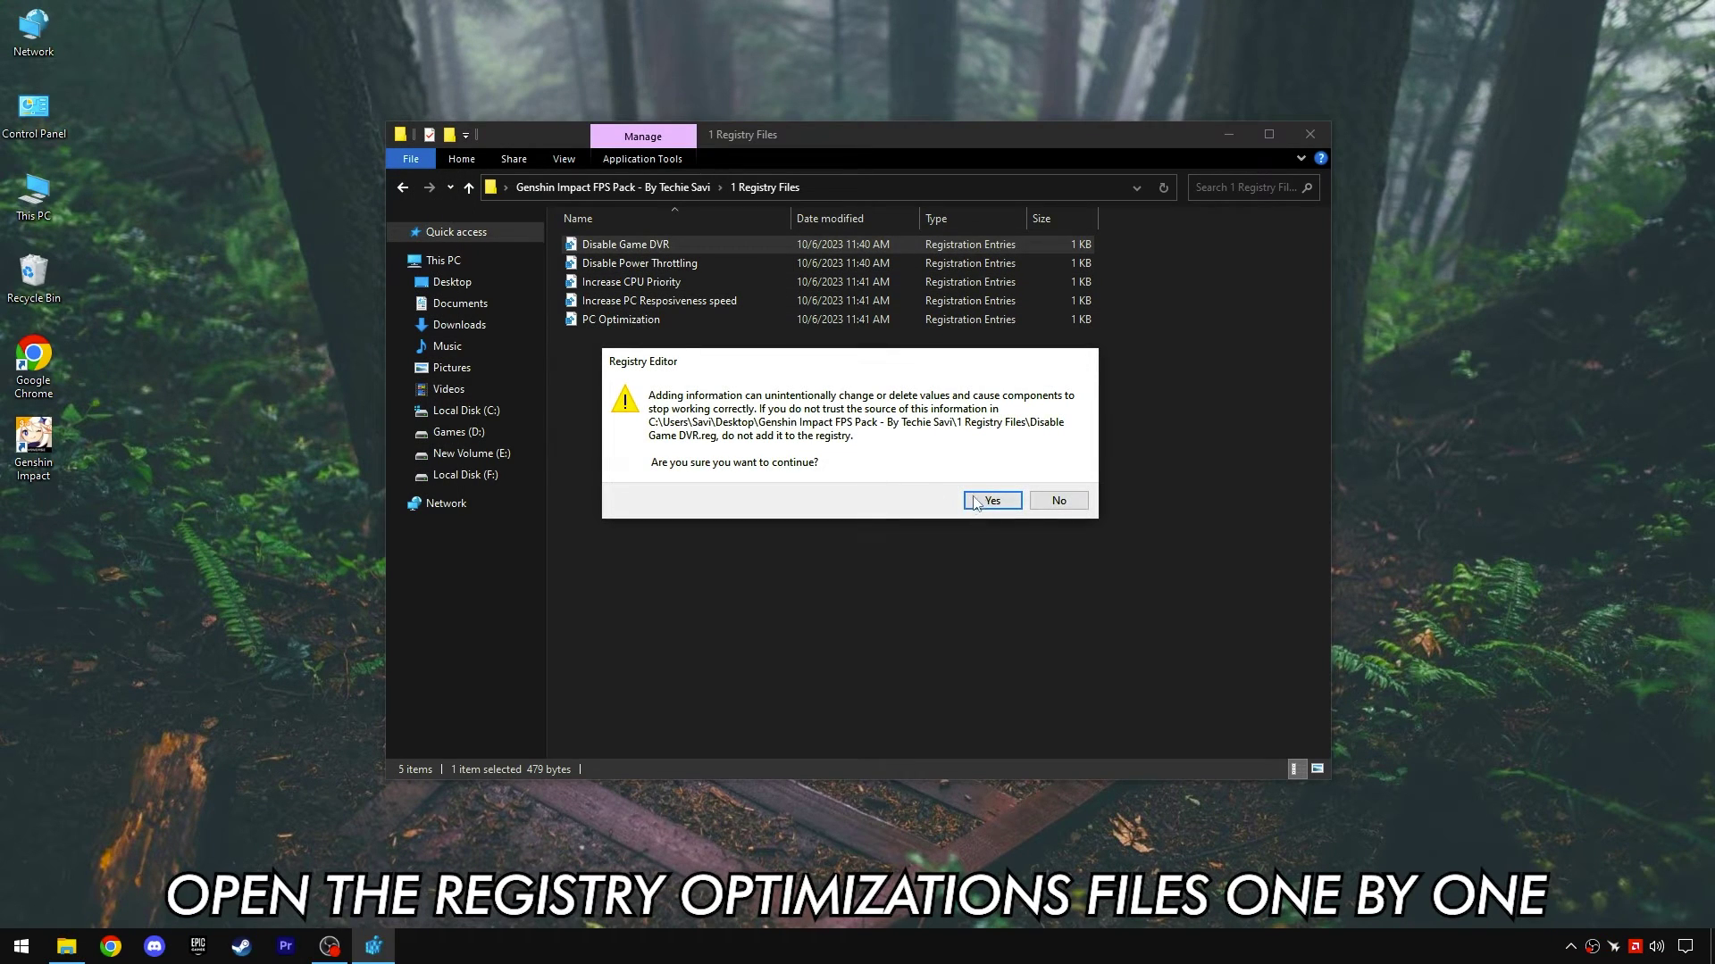
pyautogui.click(991, 501)
pyautogui.click(1054, 477)
pyautogui.click(630, 264)
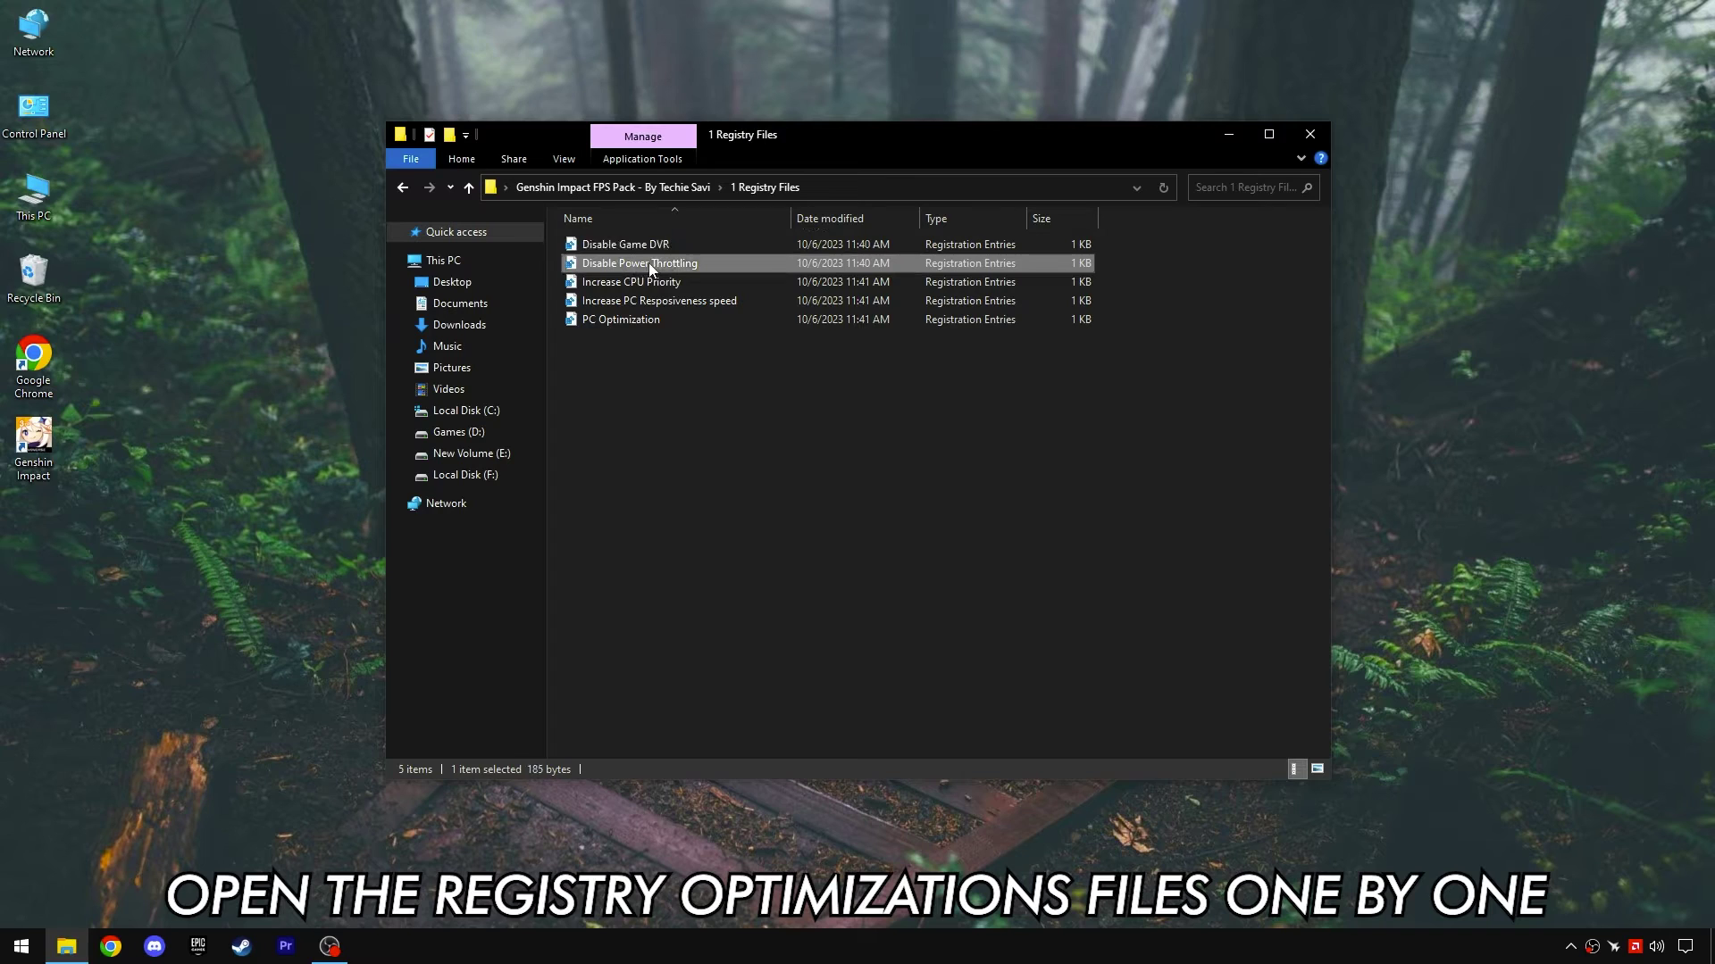
pyautogui.doubleClick(648, 263)
pyautogui.click(992, 501)
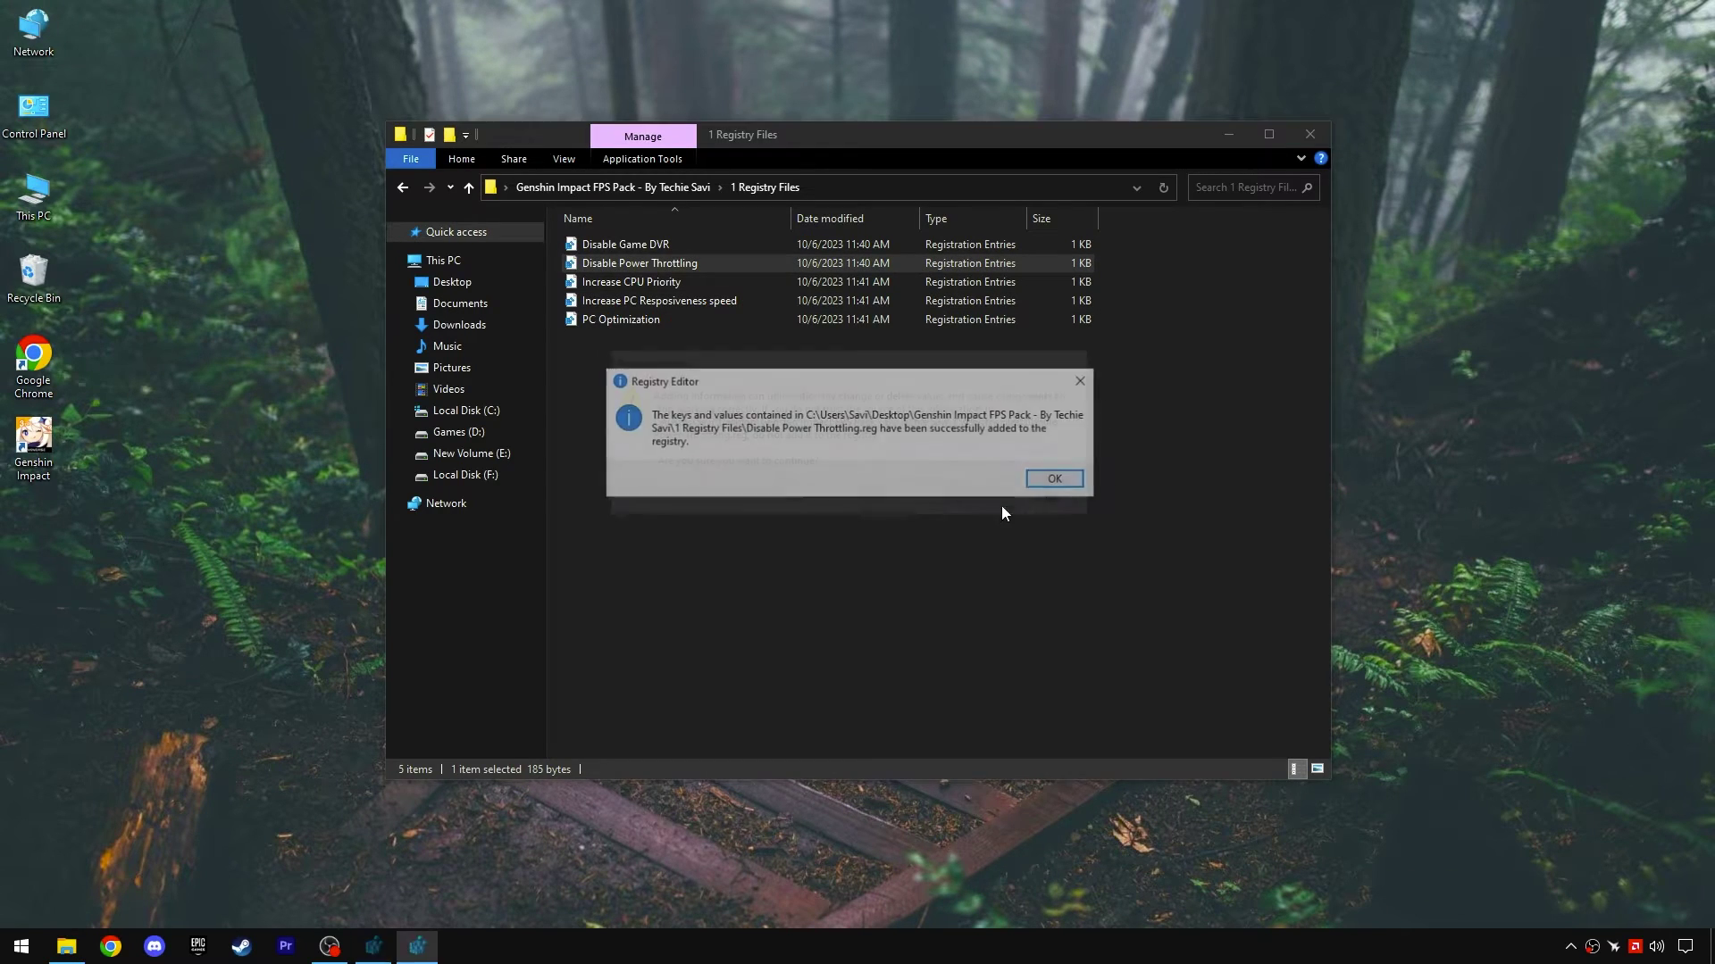
pyautogui.click(1054, 479)
# - Add the Increase CPU Priority and Increase PC Resposiveness speed files to the Windows registry
pyautogui.click(622, 284)
pyautogui.doubleClick(623, 284)
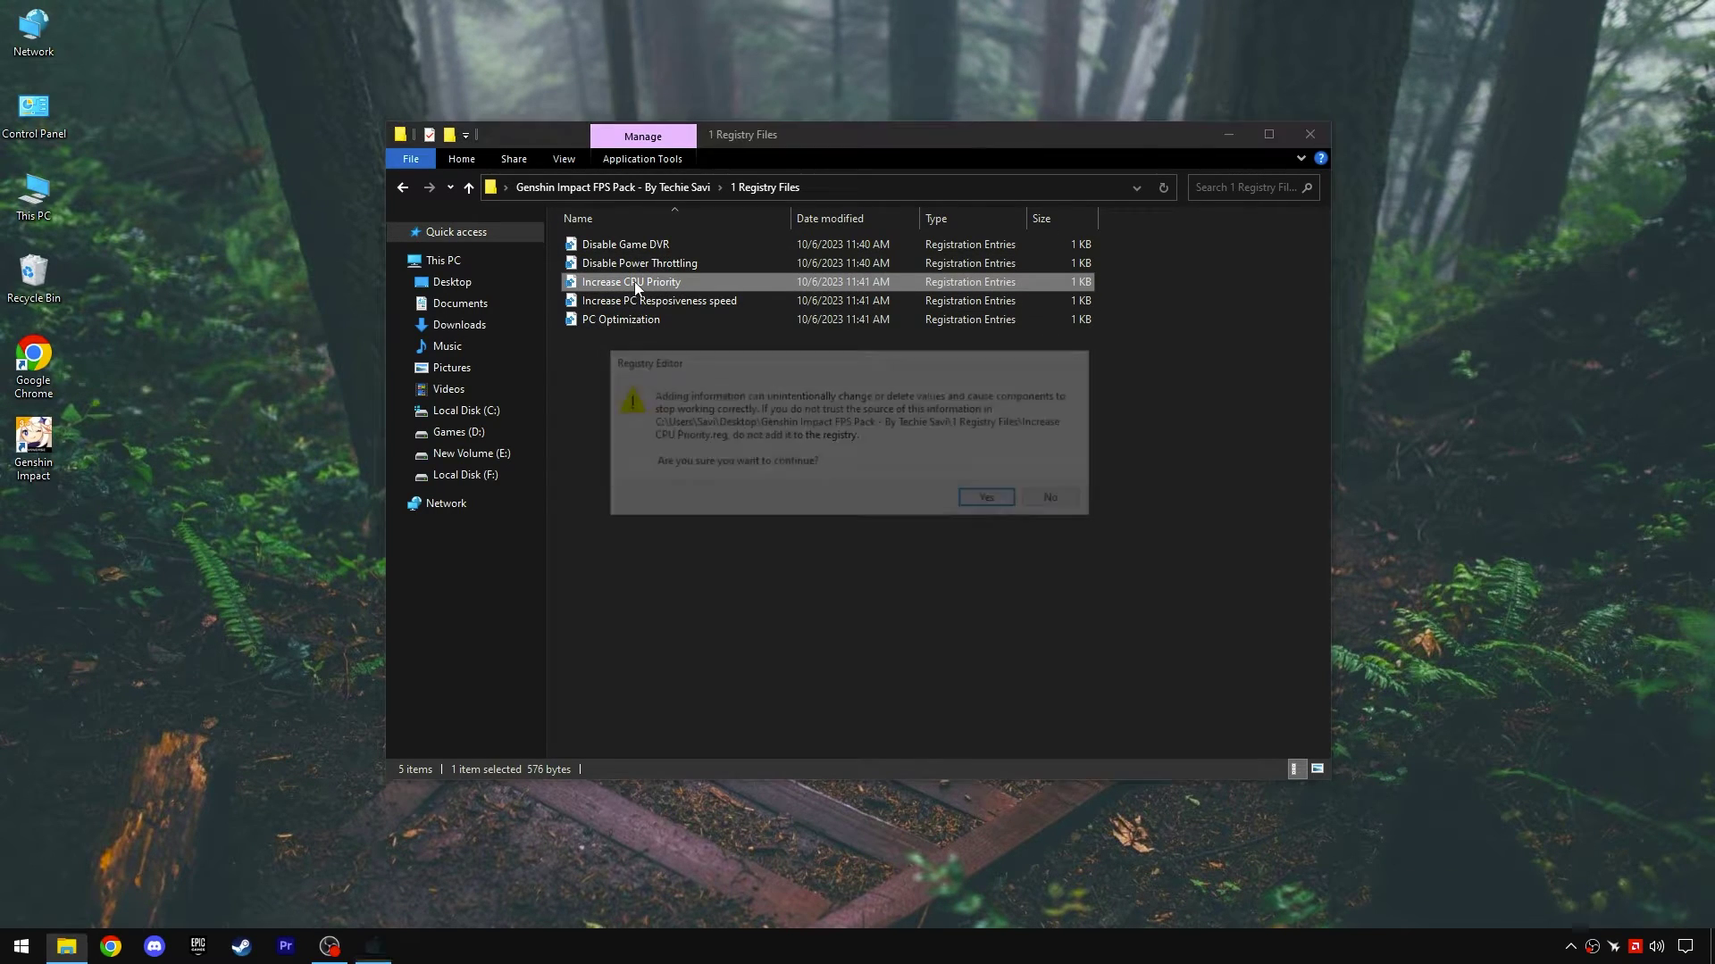
pyautogui.click(986, 501)
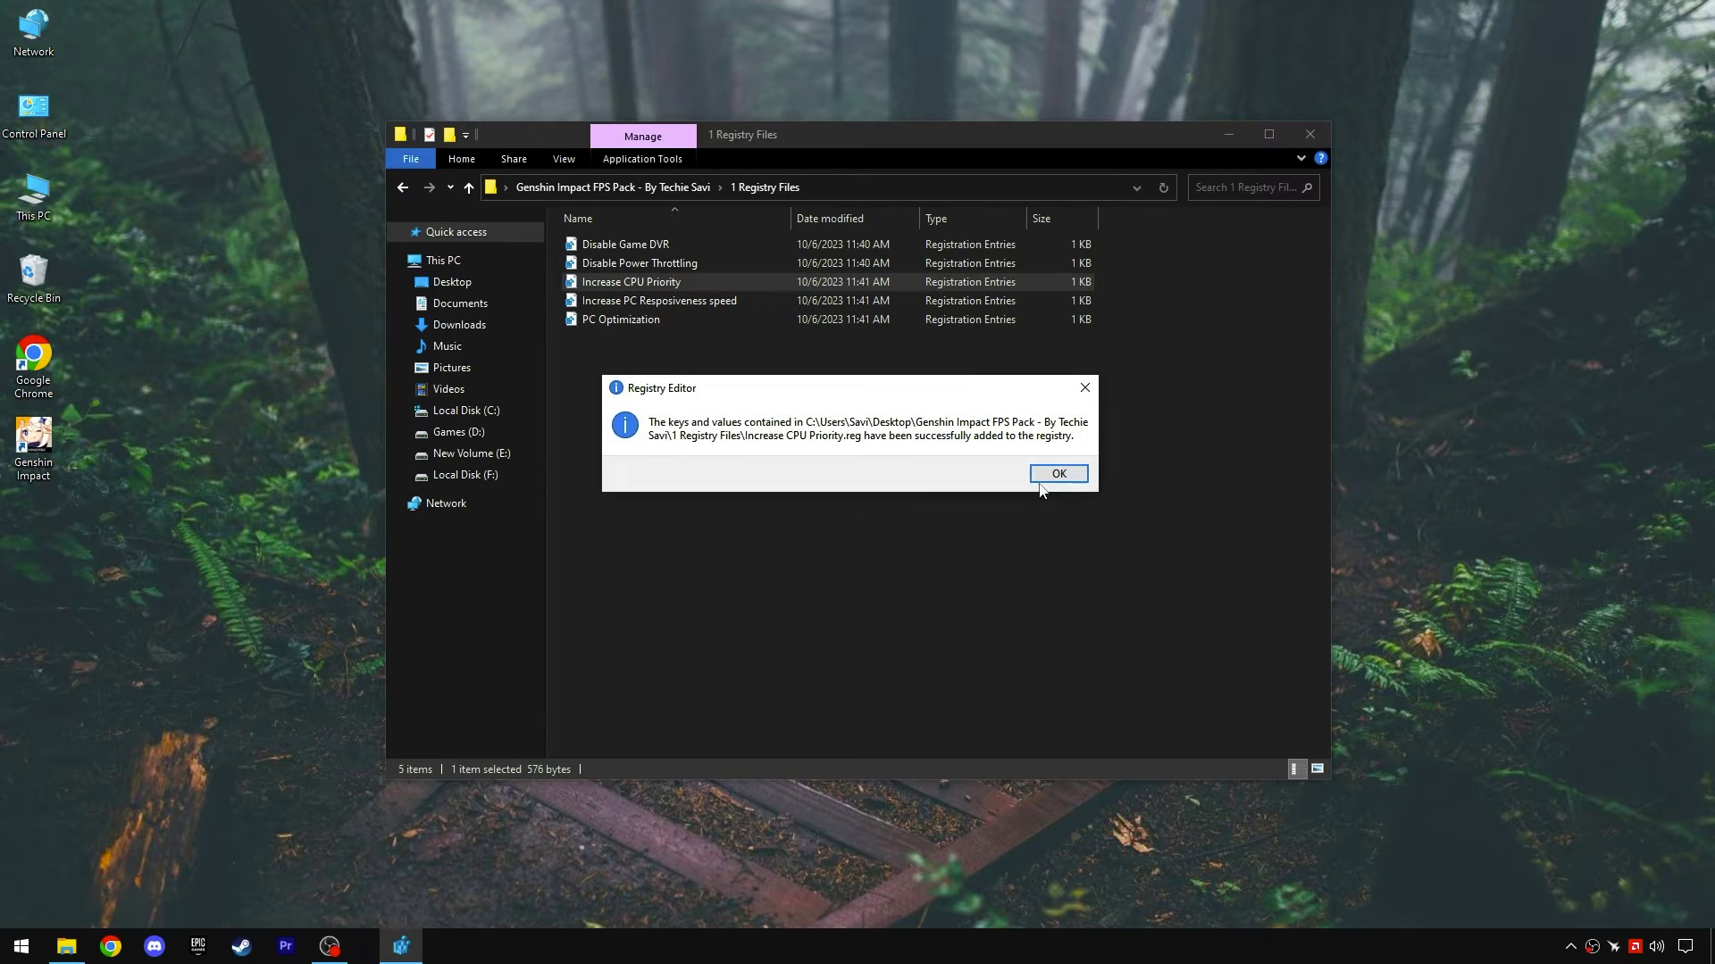
pyautogui.click(1055, 473)
pyautogui.click(643, 303)
pyautogui.doubleClick(643, 304)
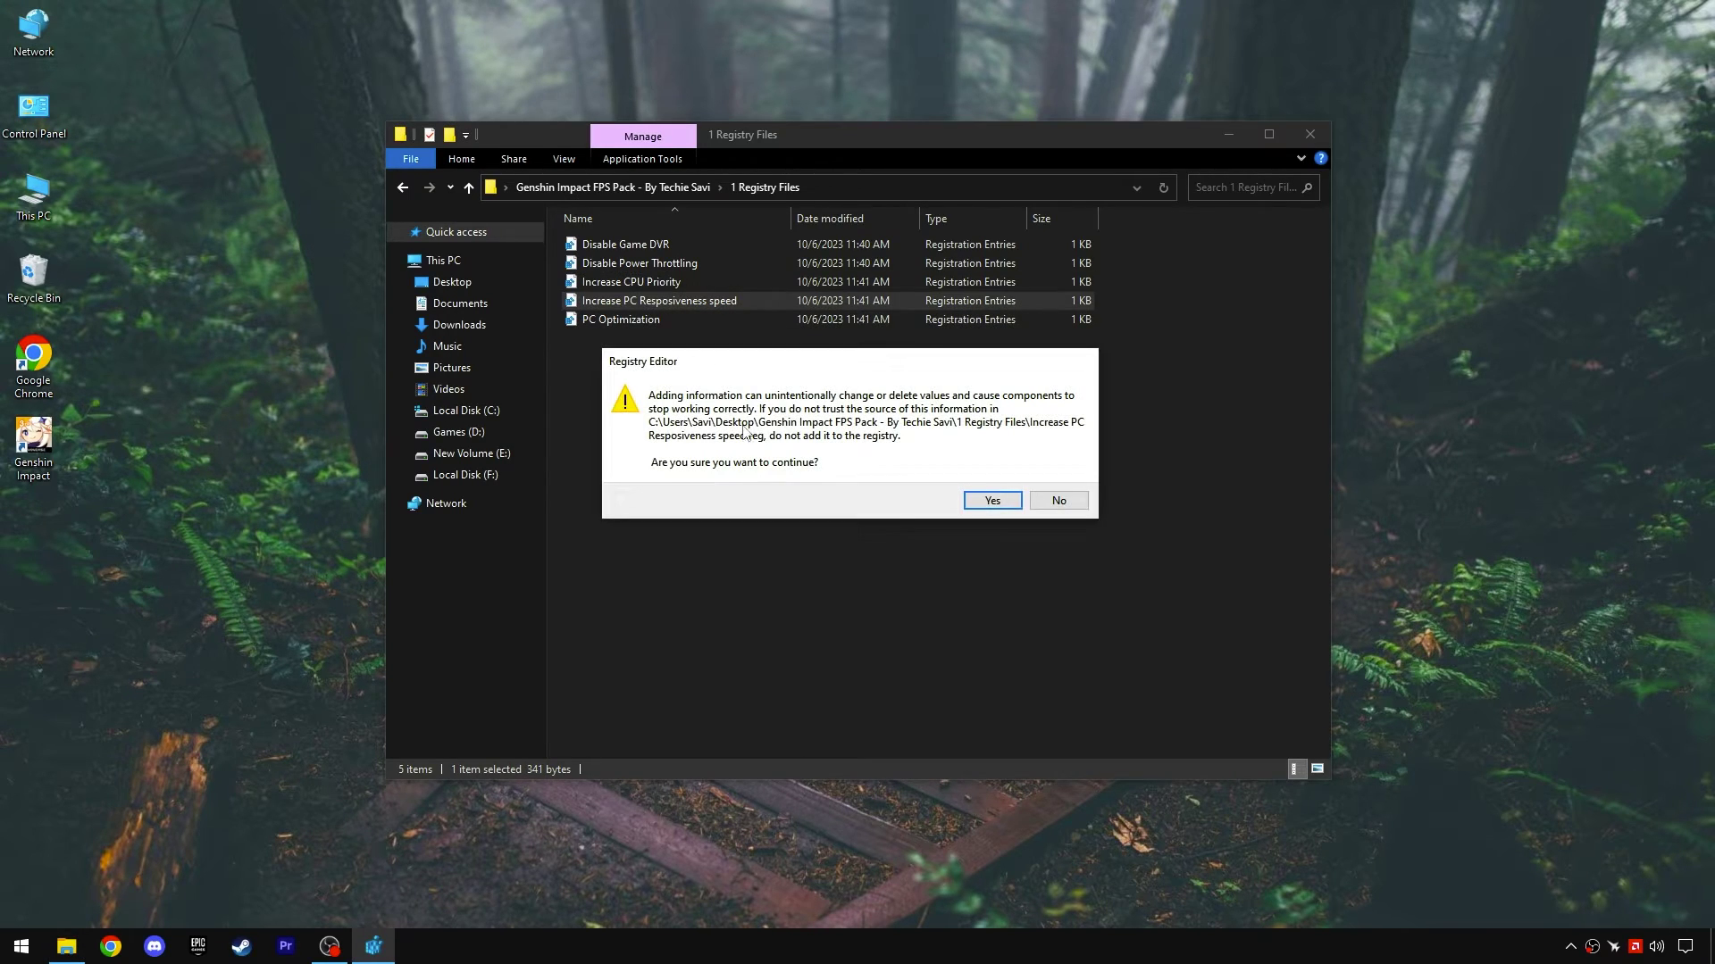
pyautogui.click(982, 499)
pyautogui.click(1053, 476)
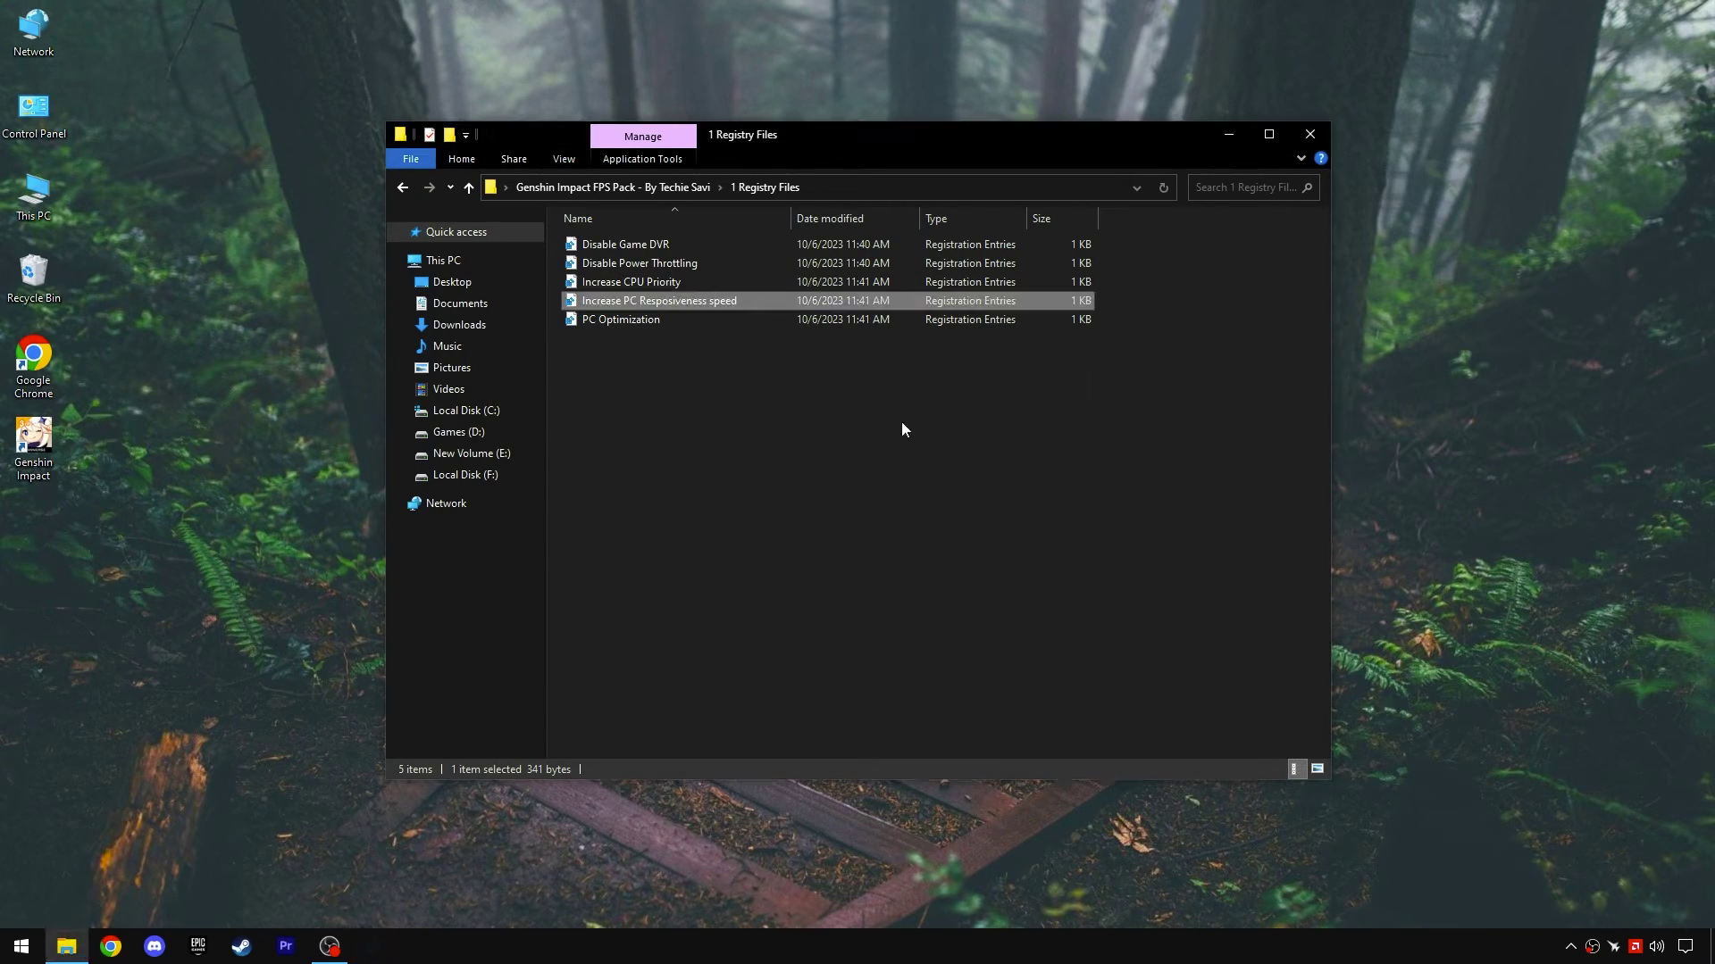
# - Add the PC Optimization file to the Windows registry
pyautogui.click(609, 321)
pyautogui.doubleClick(639, 324)
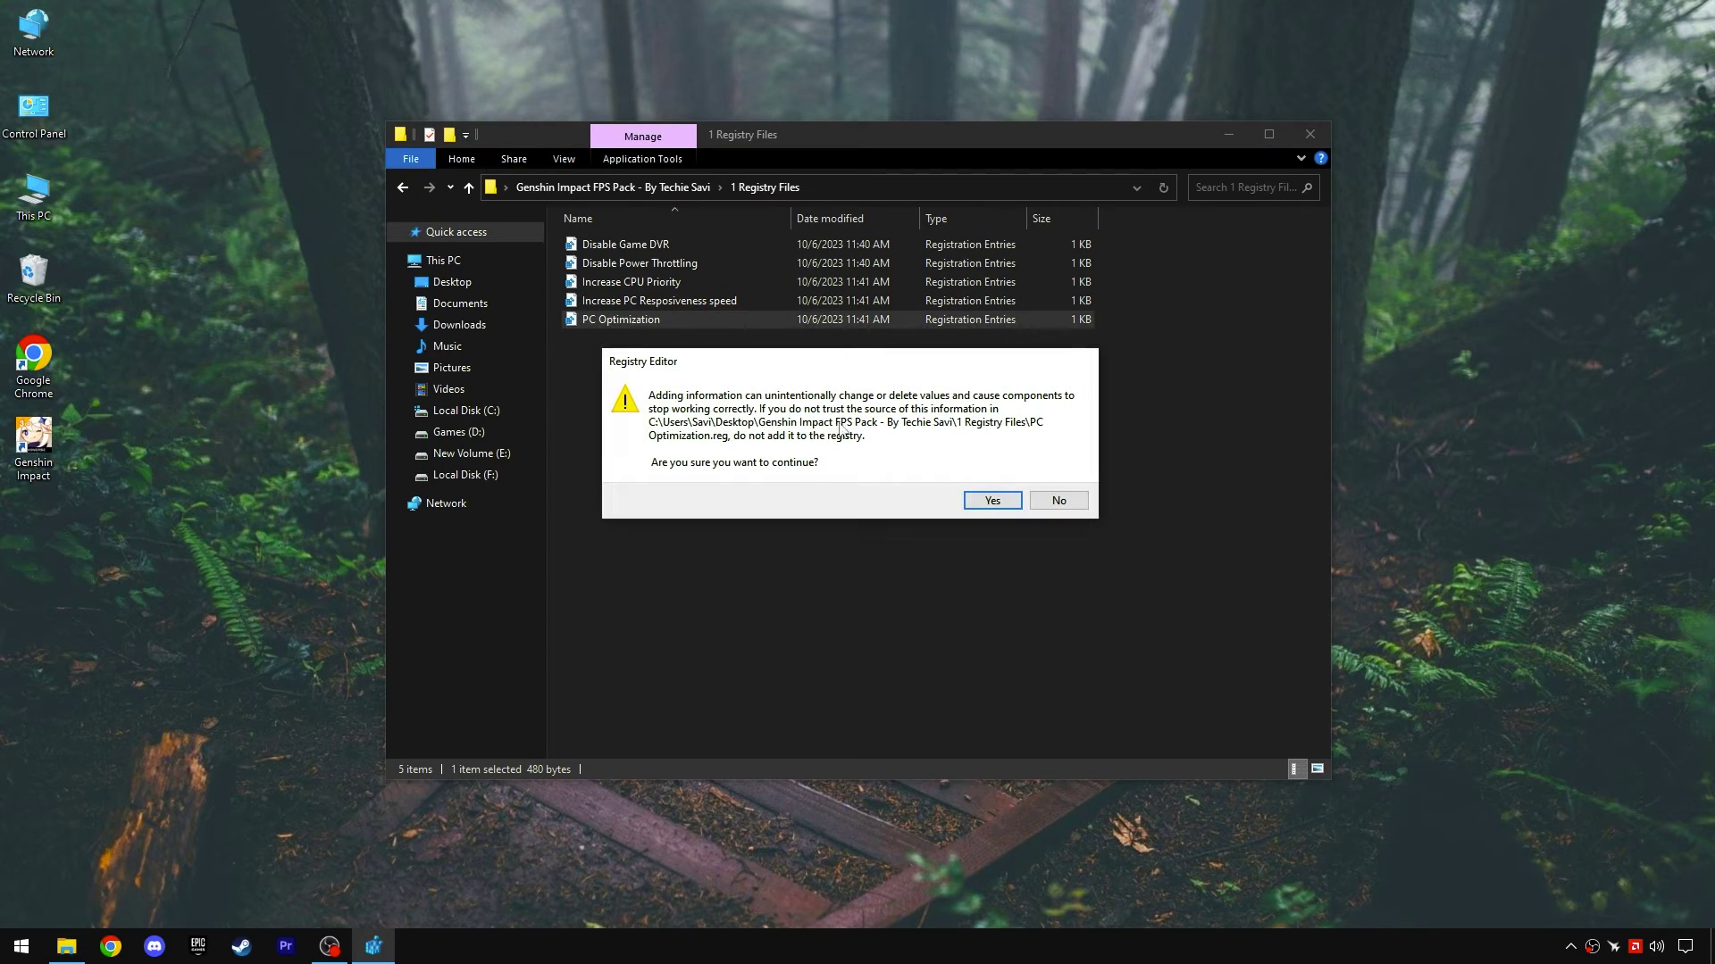
pyautogui.click(991, 501)
pyautogui.click(1057, 481)
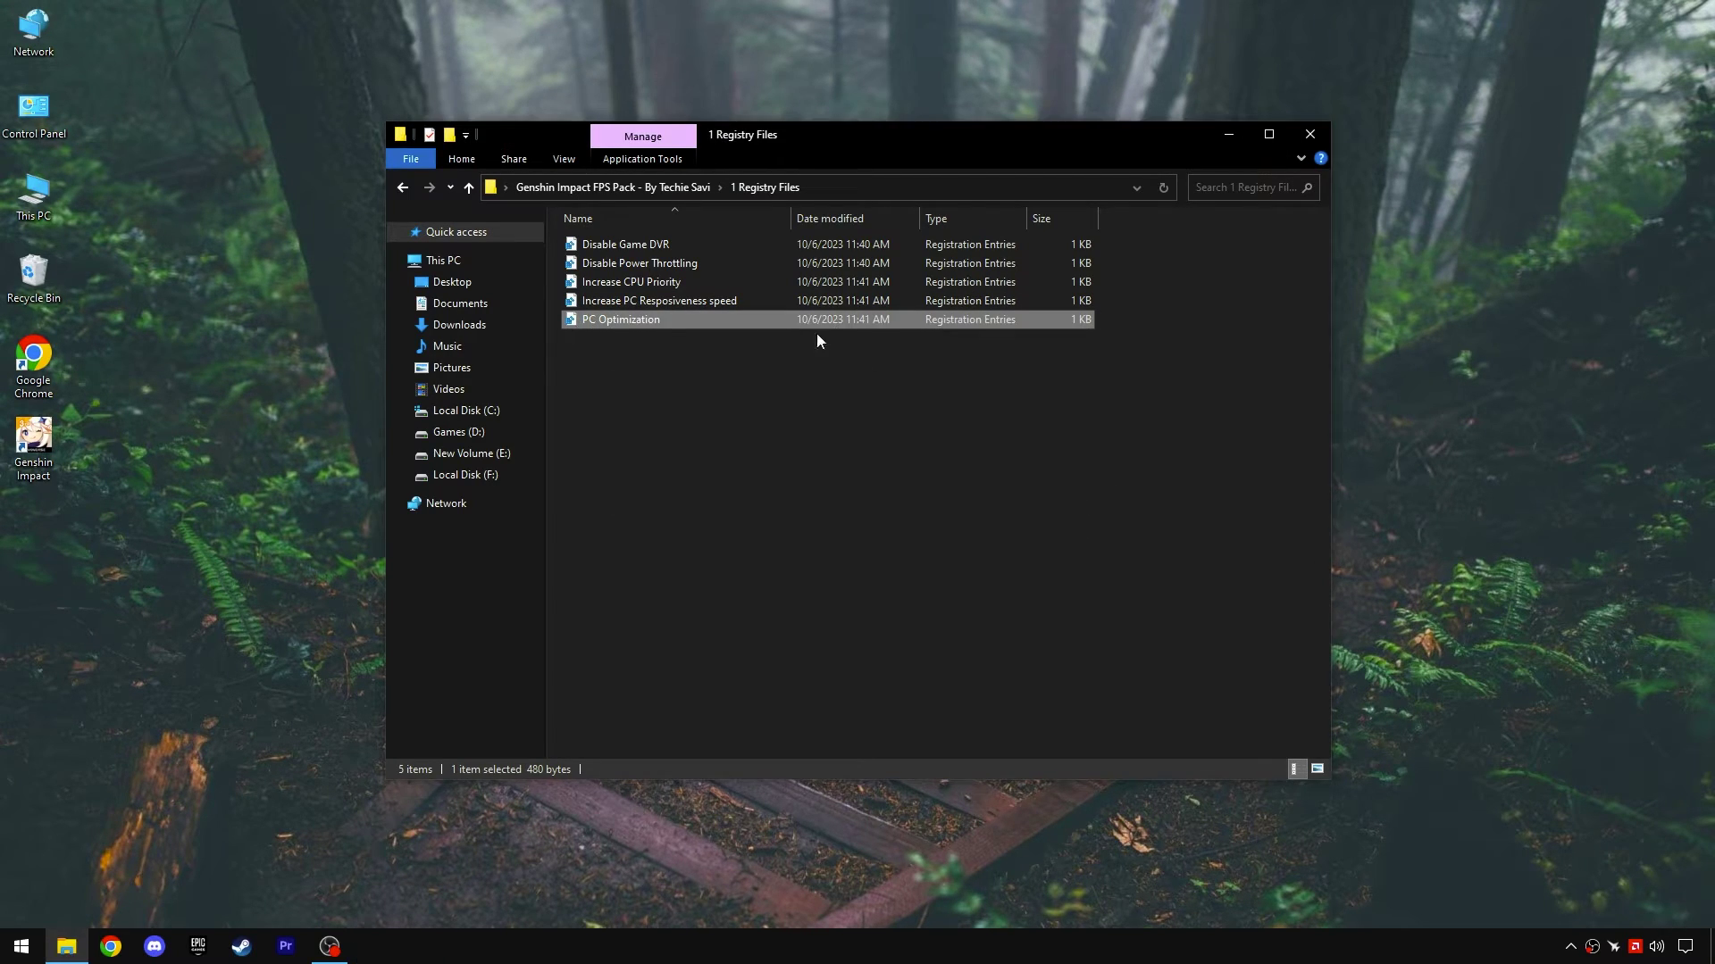
# - Add the Genshin HighPriority file from the 2 Genshin Impact Priority folder to the Windows registry
pyautogui.click(613, 187)
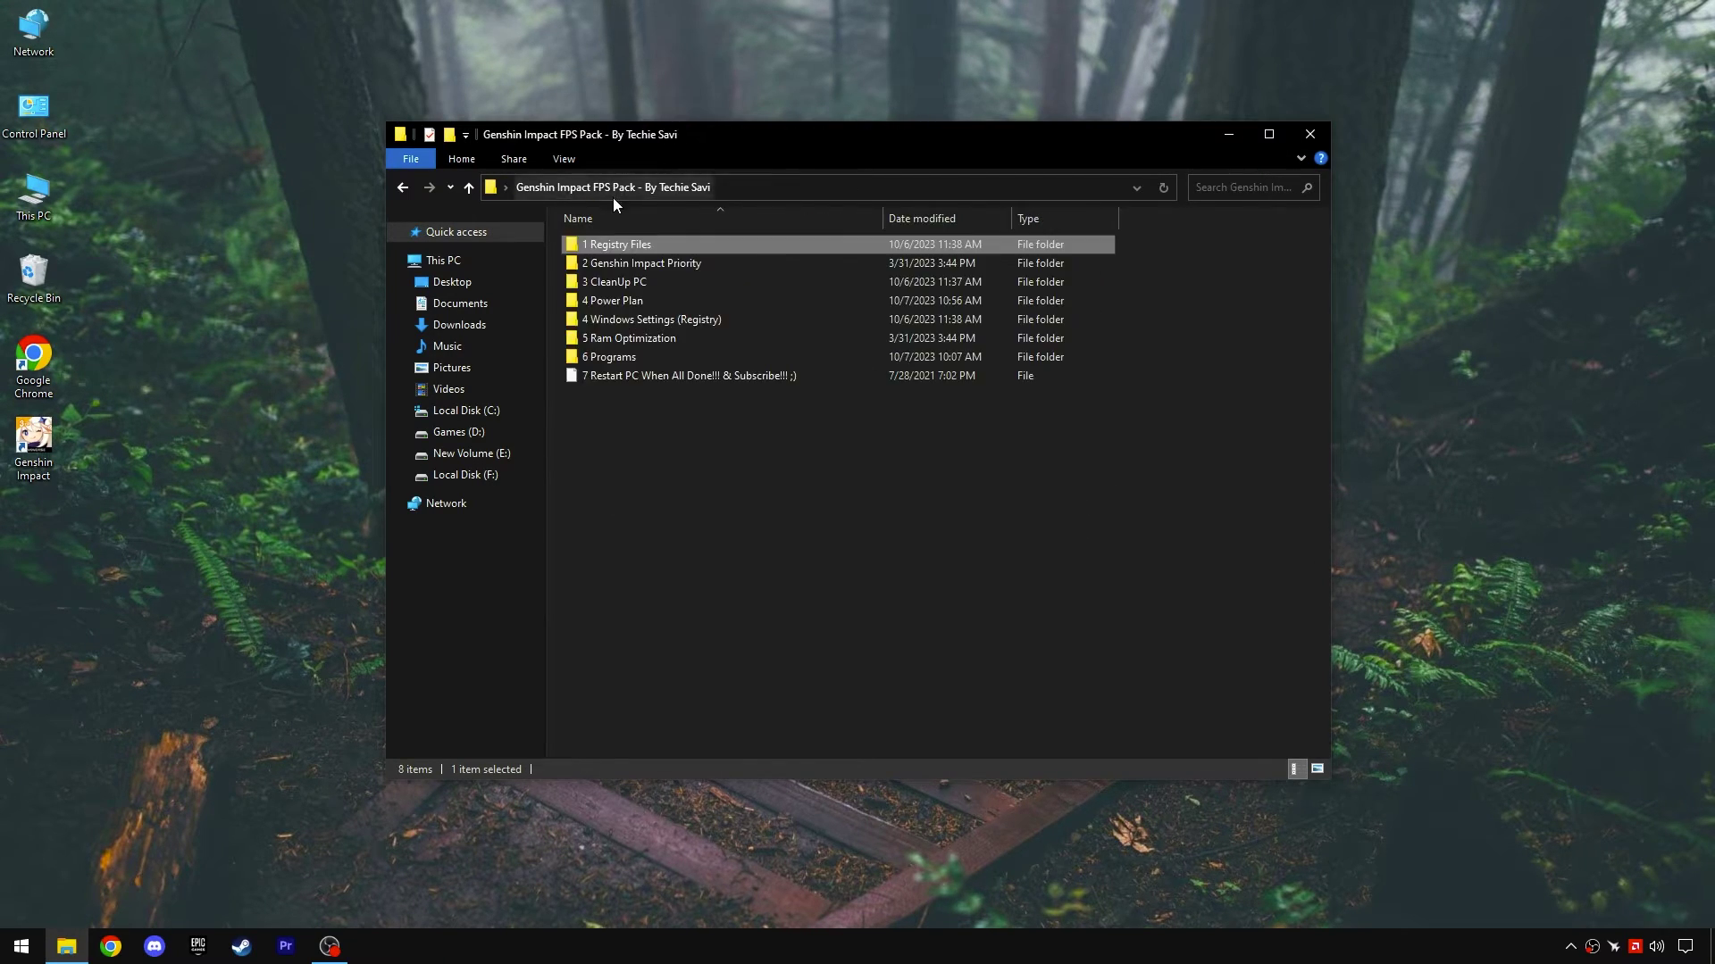
pyautogui.doubleClick(661, 264)
pyautogui.doubleClick(641, 262)
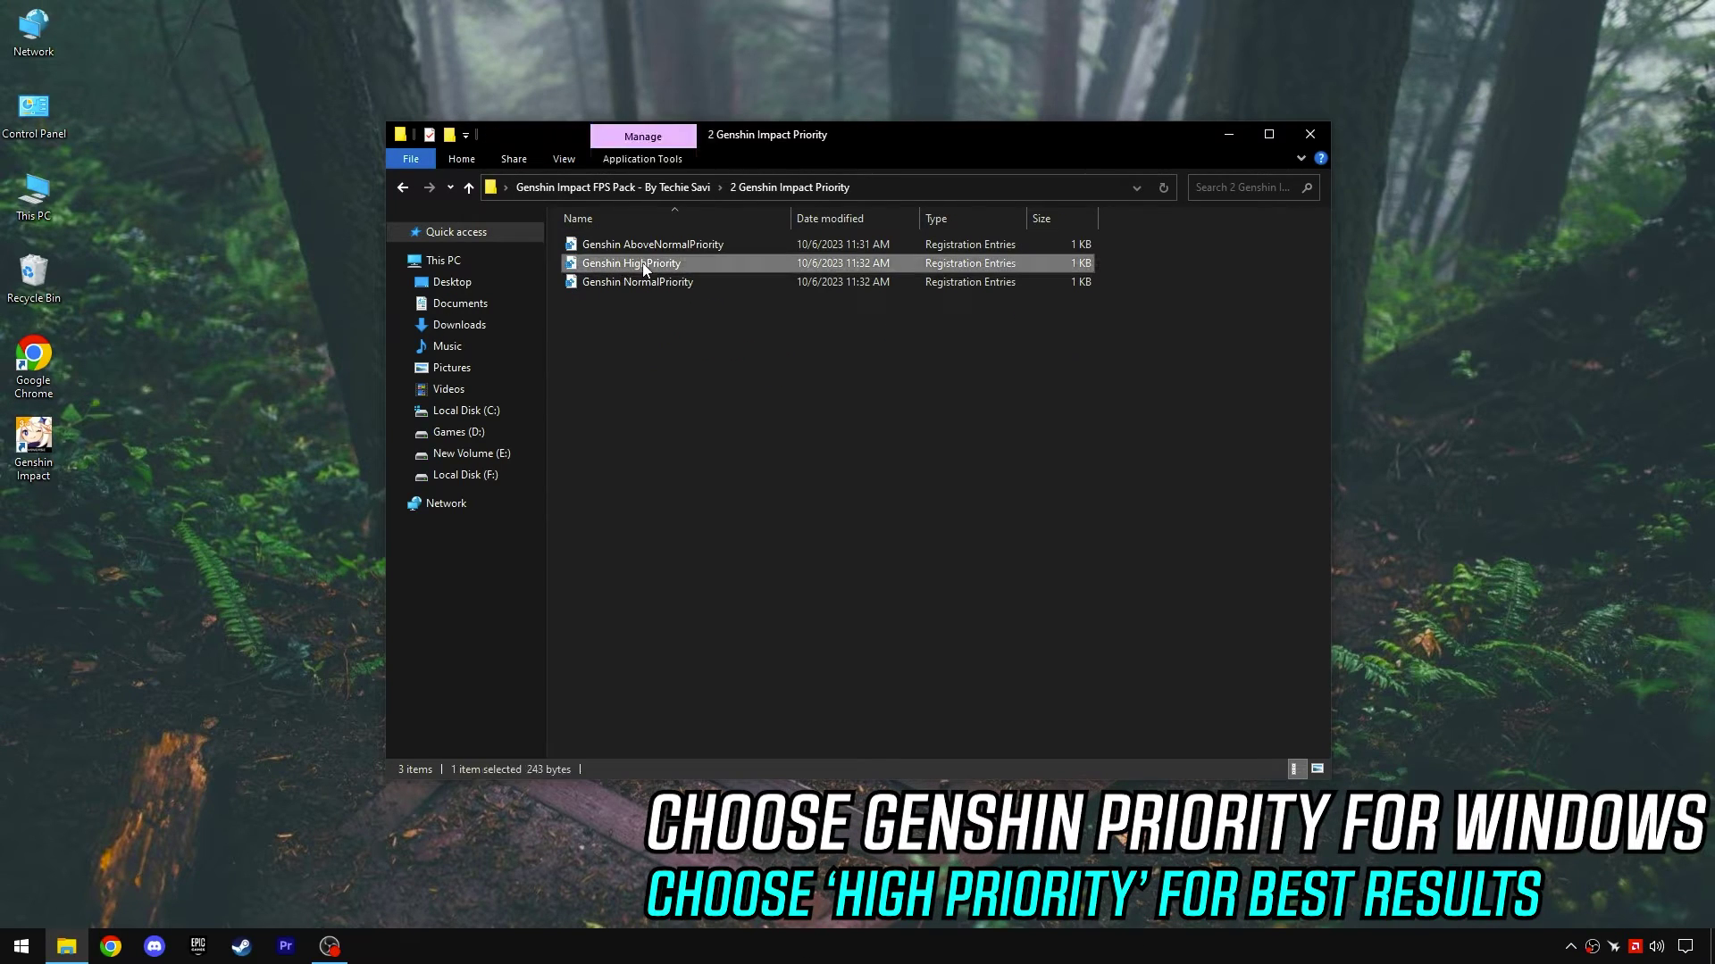
pyautogui.click(992, 500)
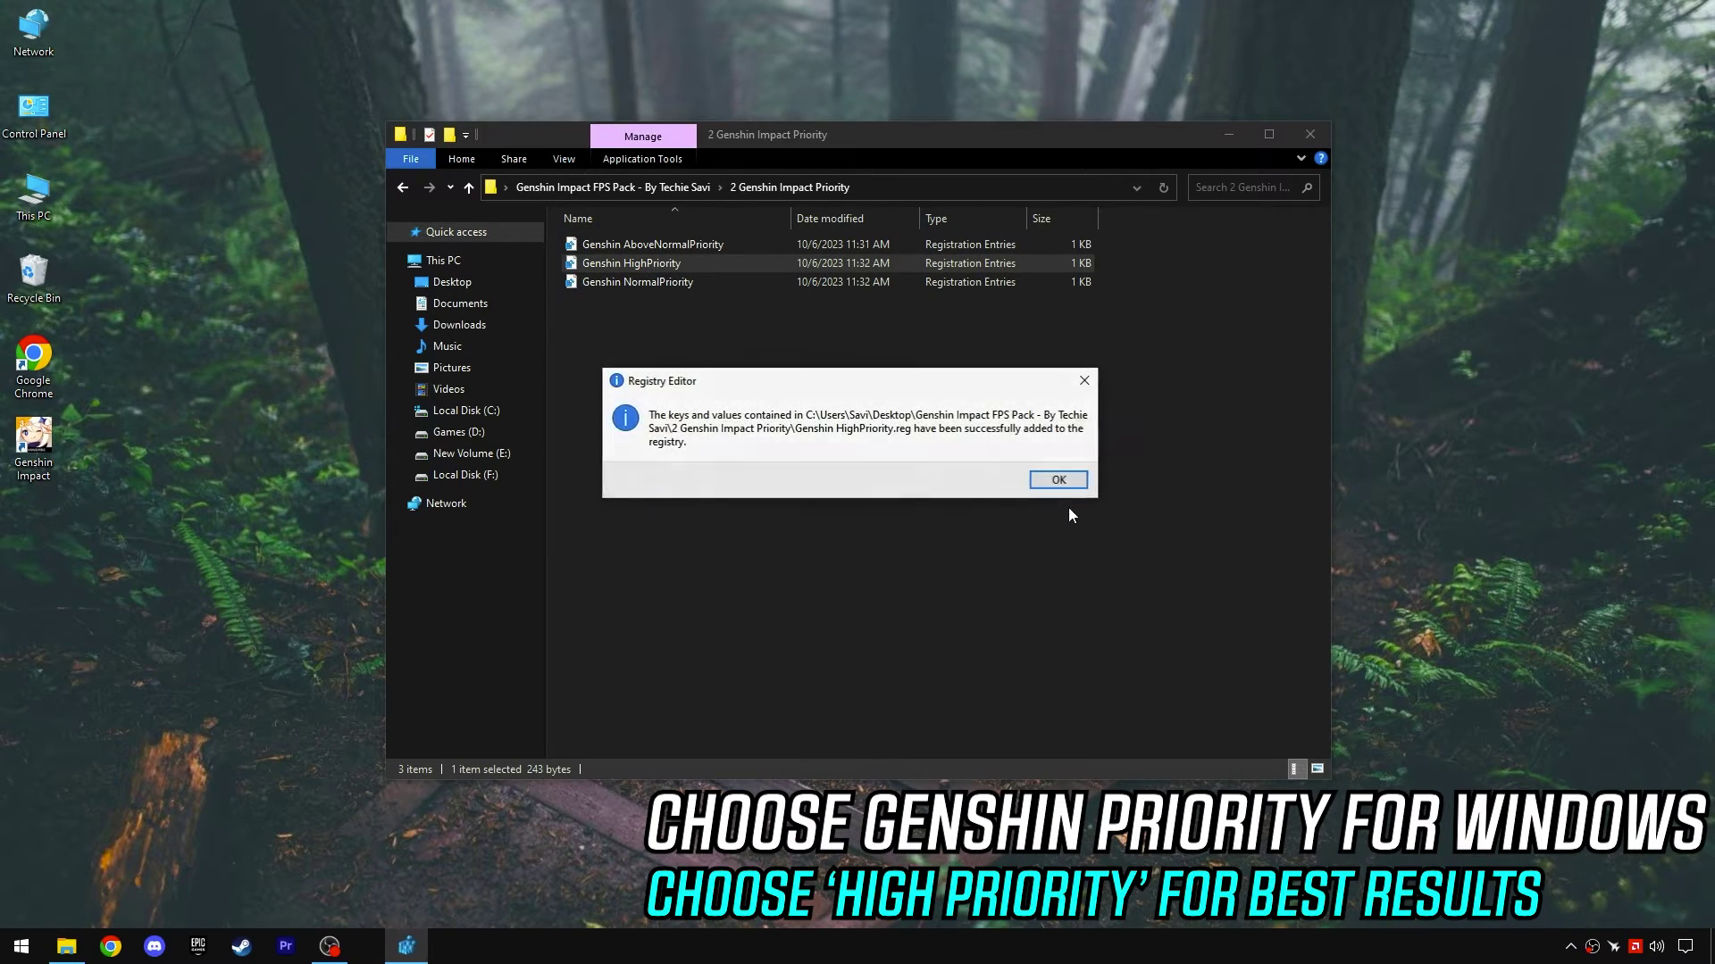
pyautogui.click(1043, 478)
# - Run the Delete Log Files script from the pack's 3 CleanUp PC folder and dismiss its console window
pyautogui.click(666, 191)
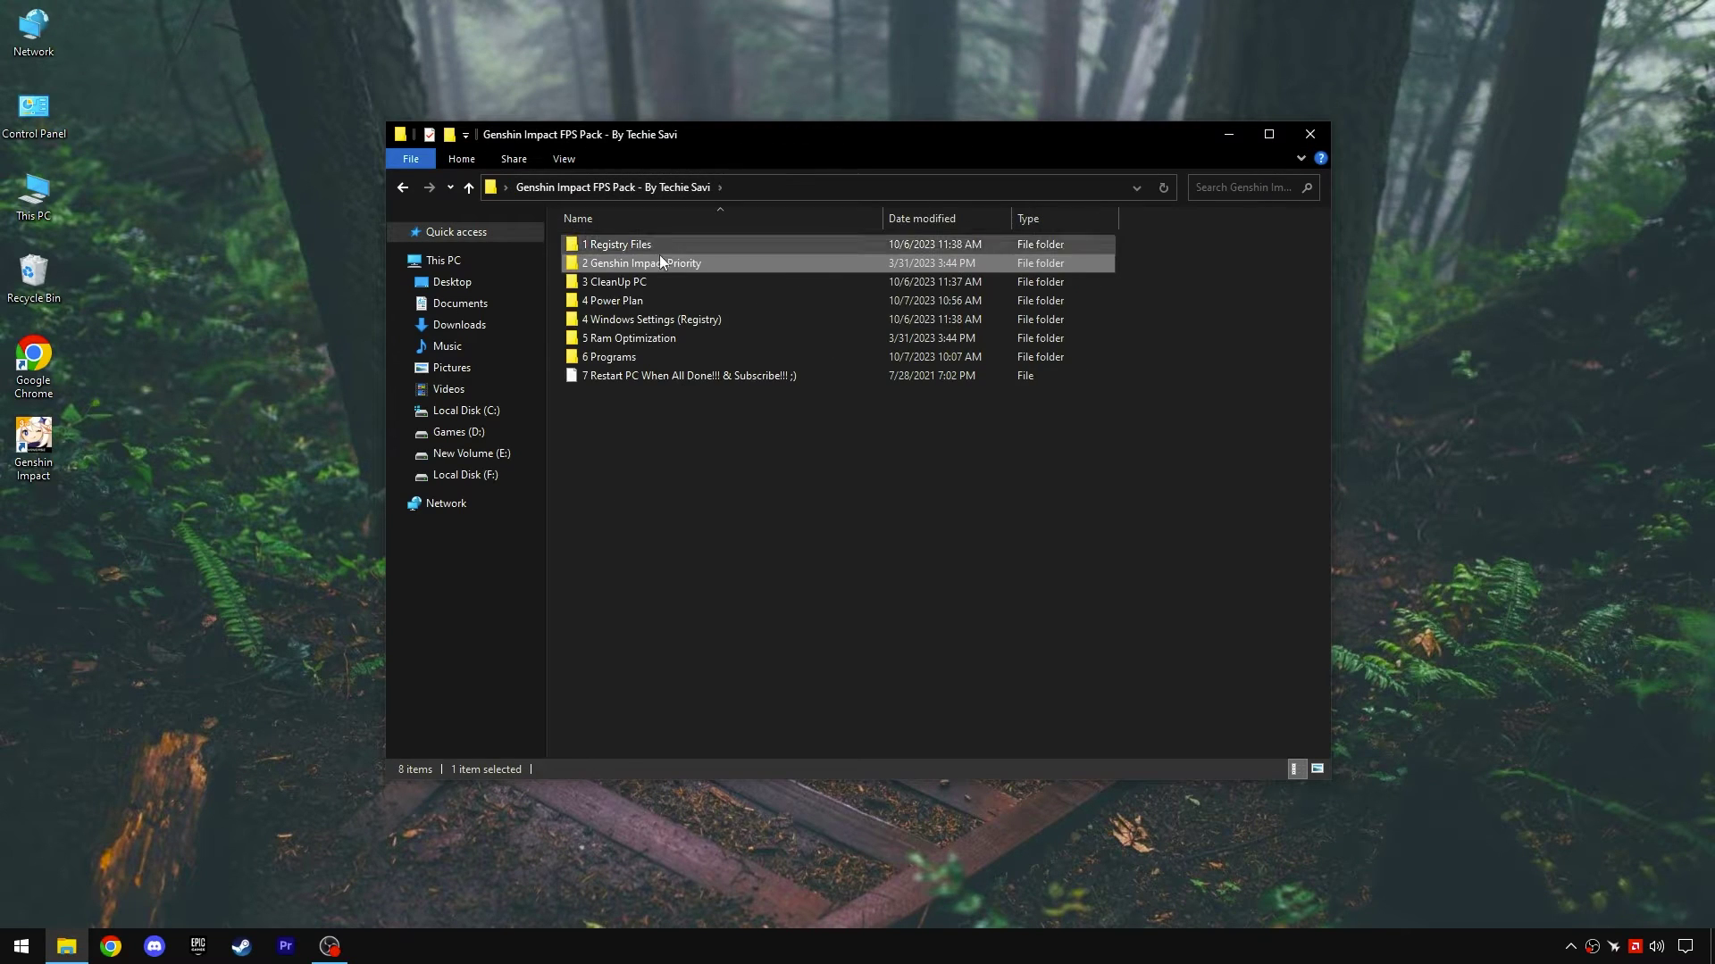
pyautogui.doubleClick(657, 282)
pyautogui.doubleClick(633, 244)
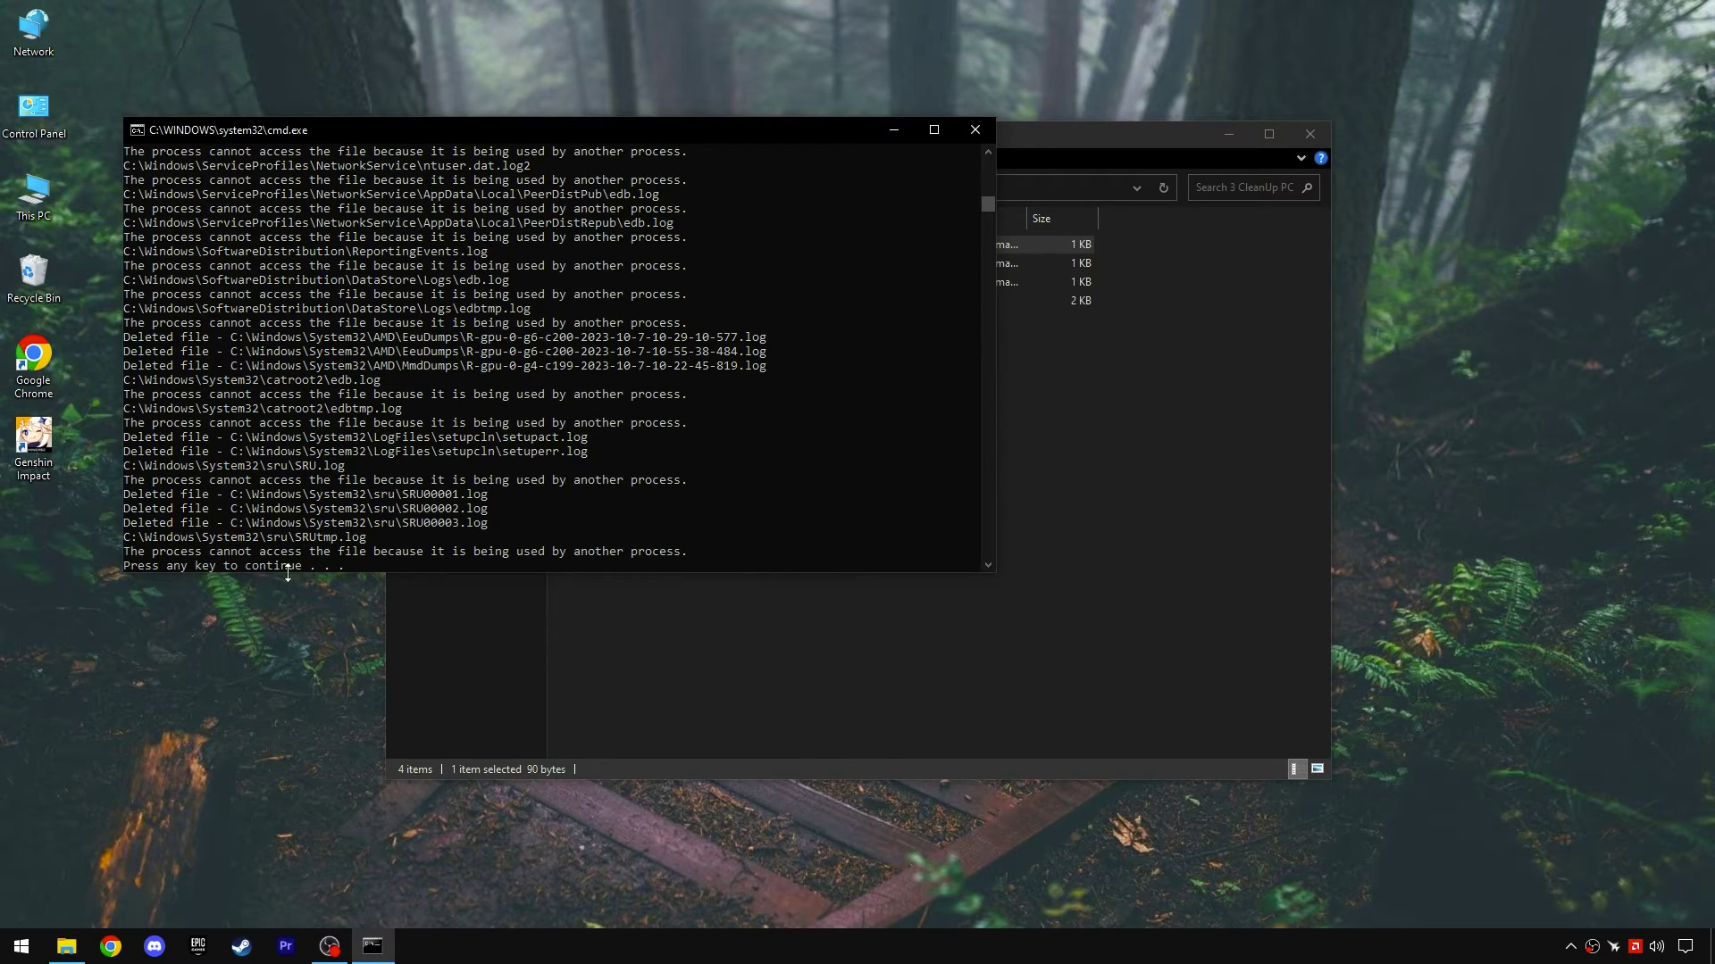
pyautogui.press('Return')
# - Run the Delete Temporary Files and Delete Update Cache scripts, dismissing each console window
pyautogui.doubleClick(630, 265)
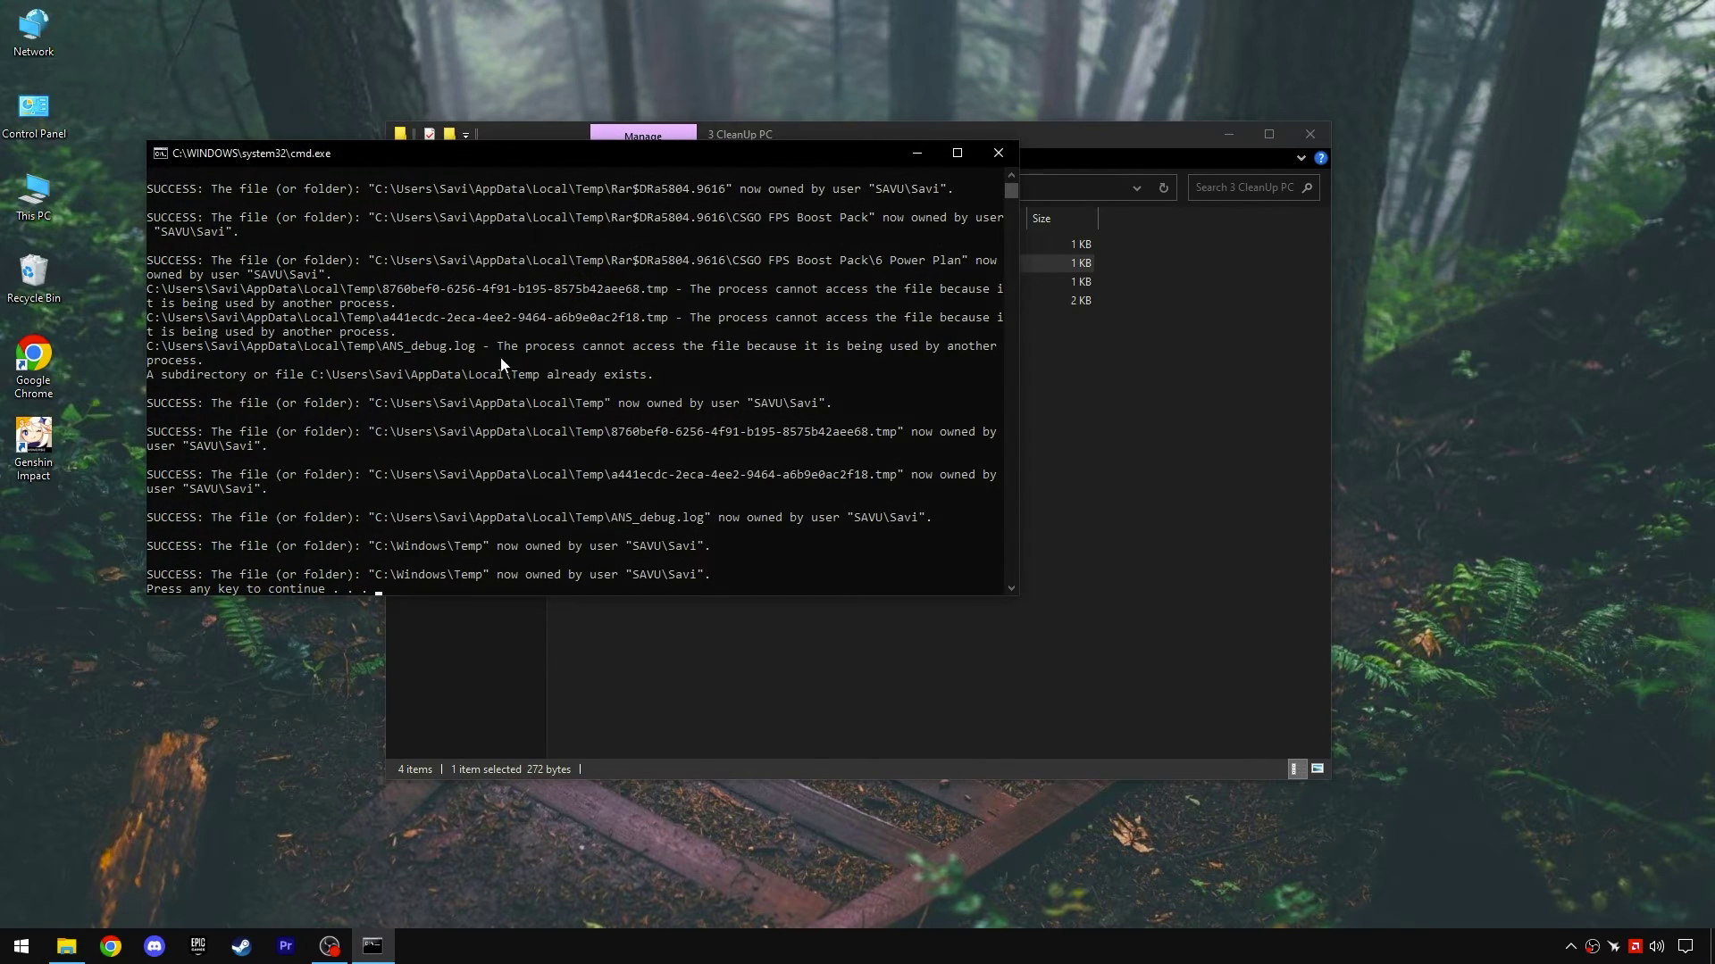
pyautogui.press('Return')
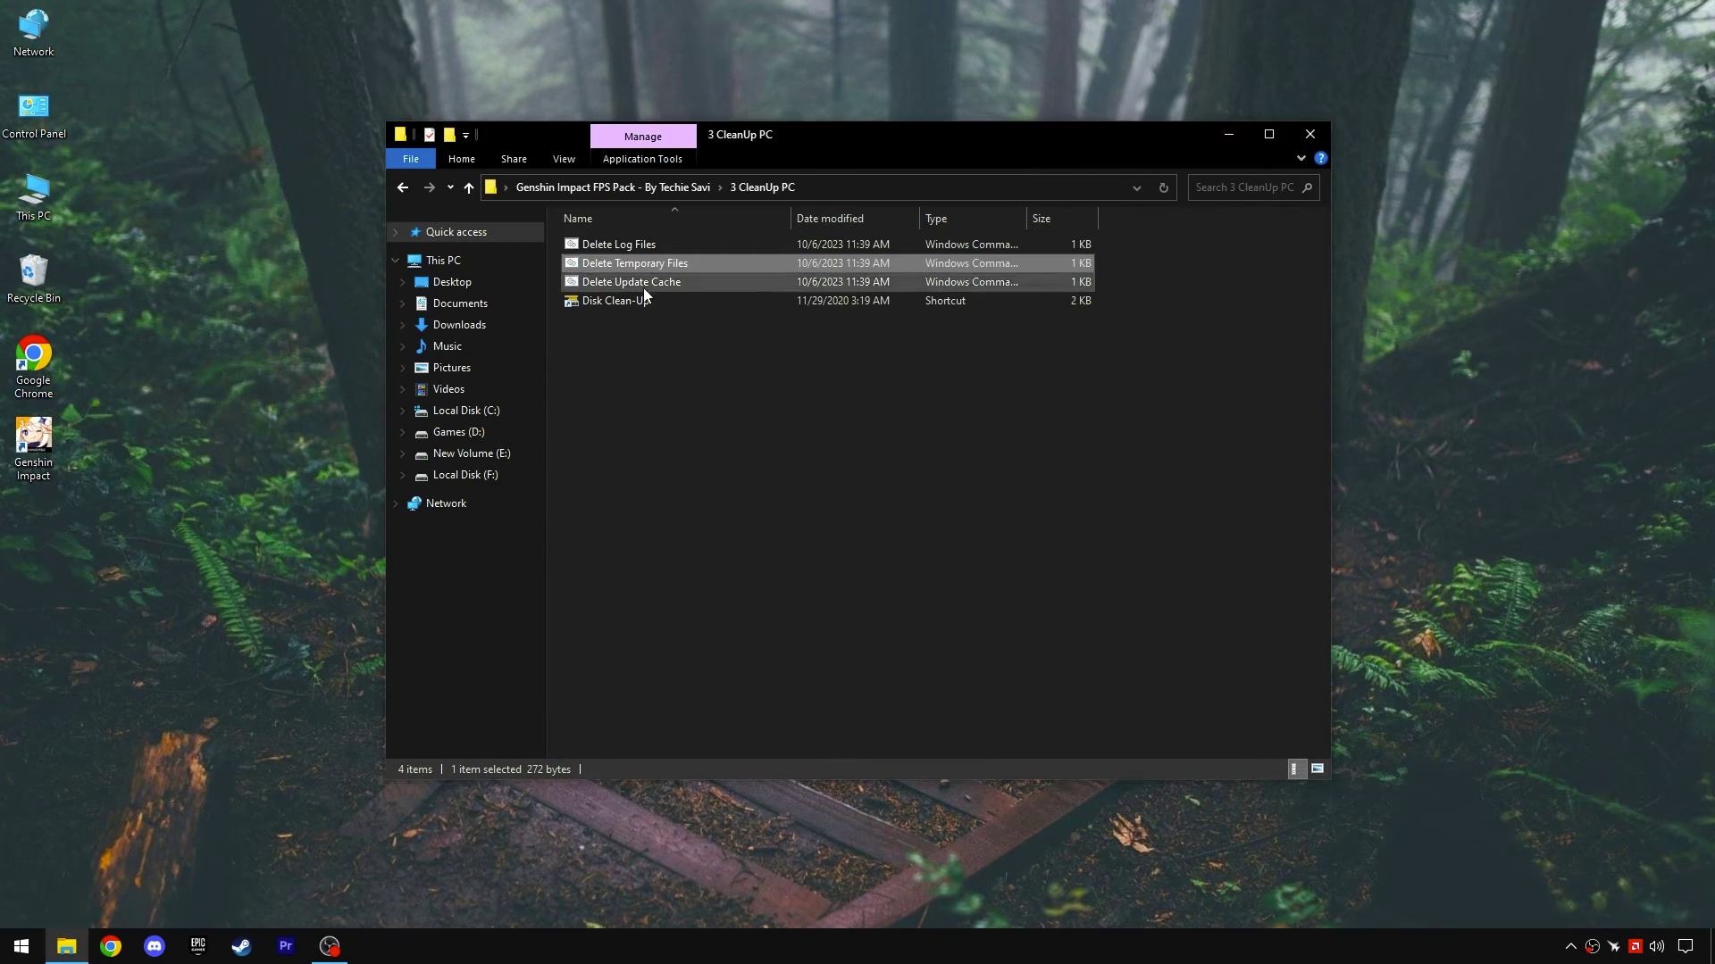
pyautogui.doubleClick(643, 281)
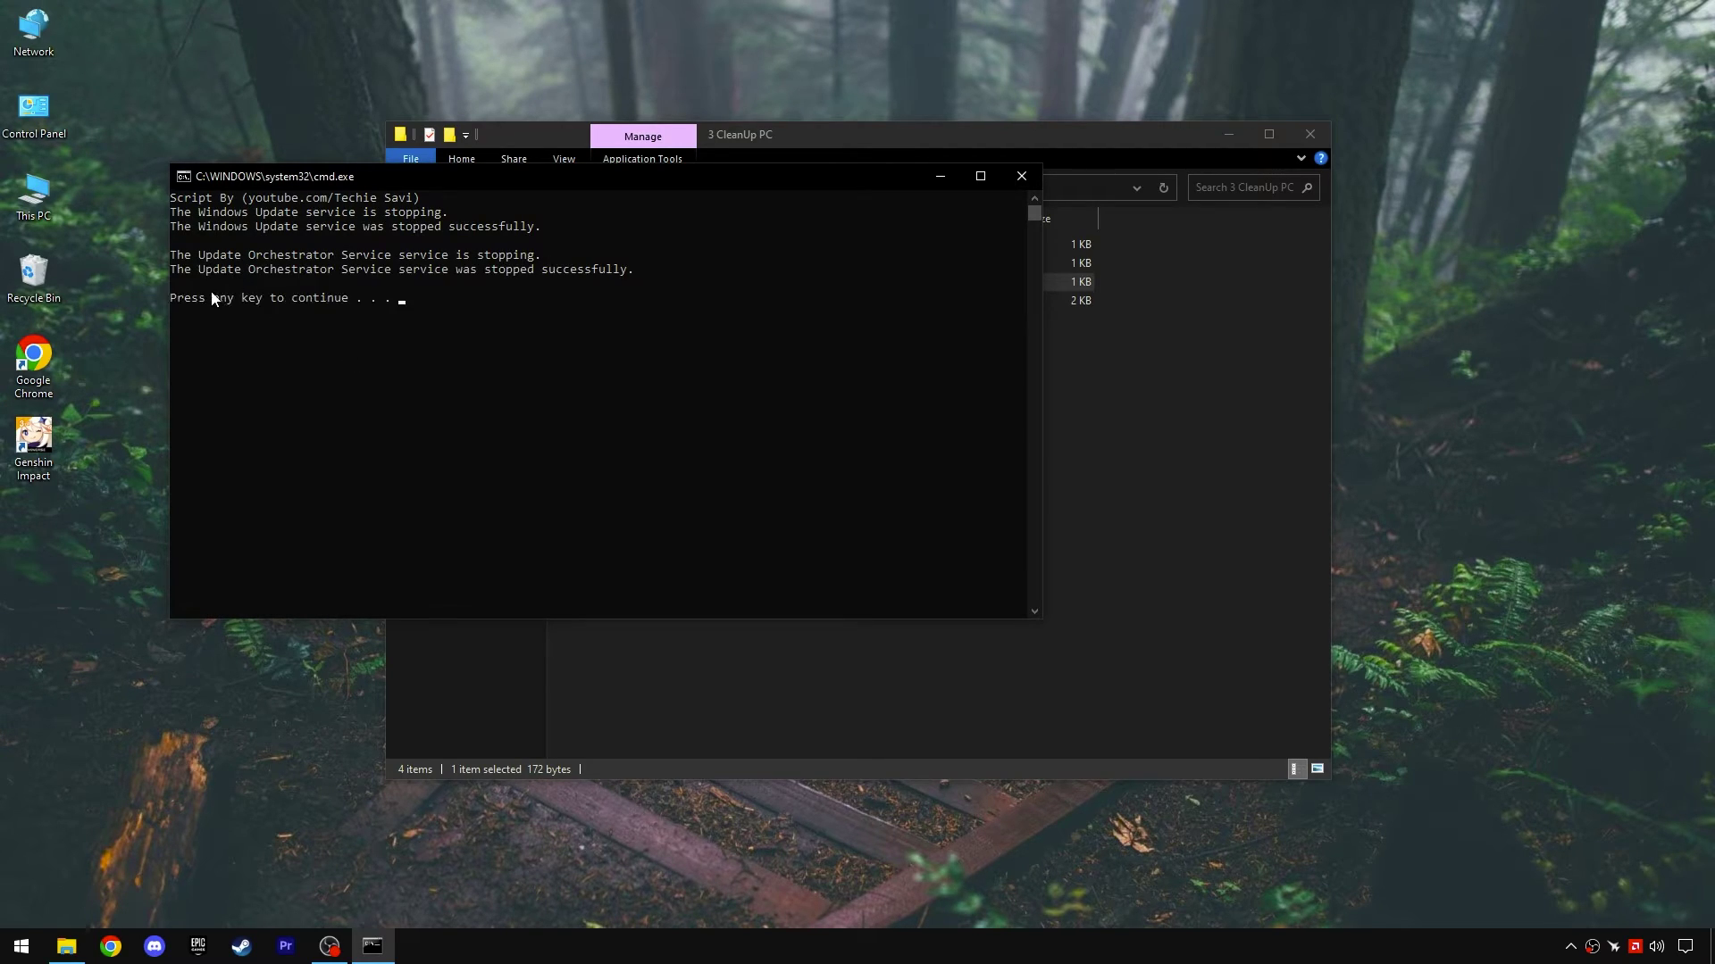
pyautogui.press('Return')
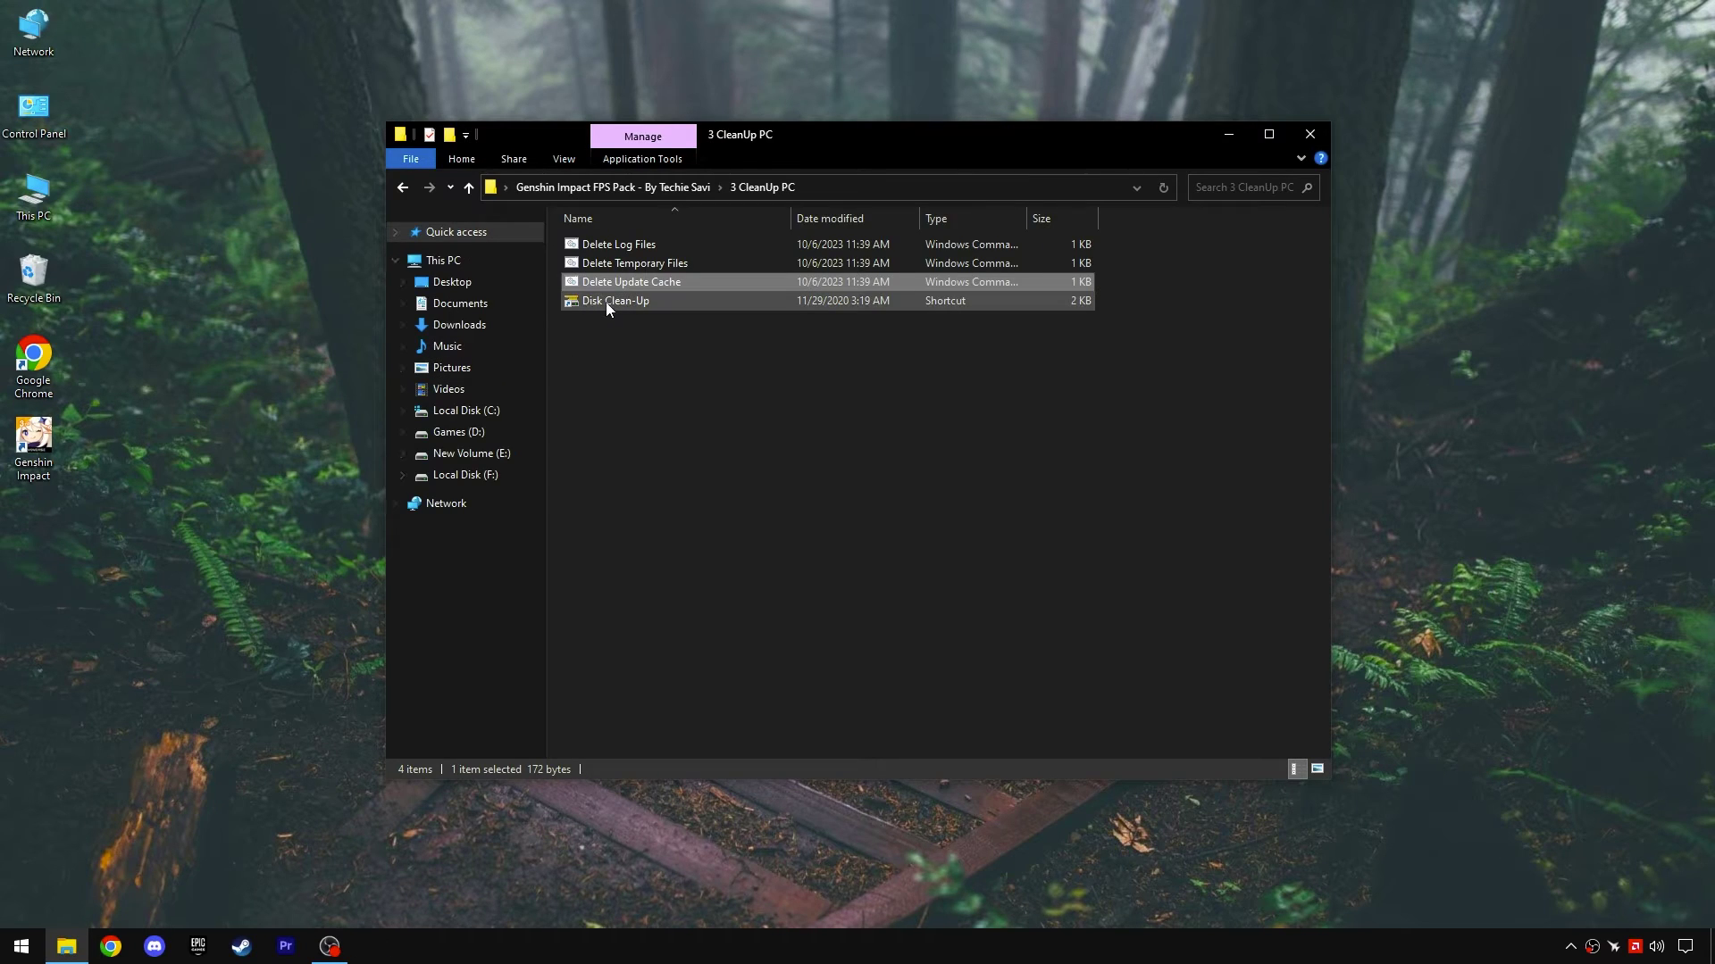
# - Run the Disk Clean-Up shortcut on drive C: with all listed file categories checked, and confirm deleting the files
pyautogui.doubleClick(605, 302)
pyautogui.click(811, 505)
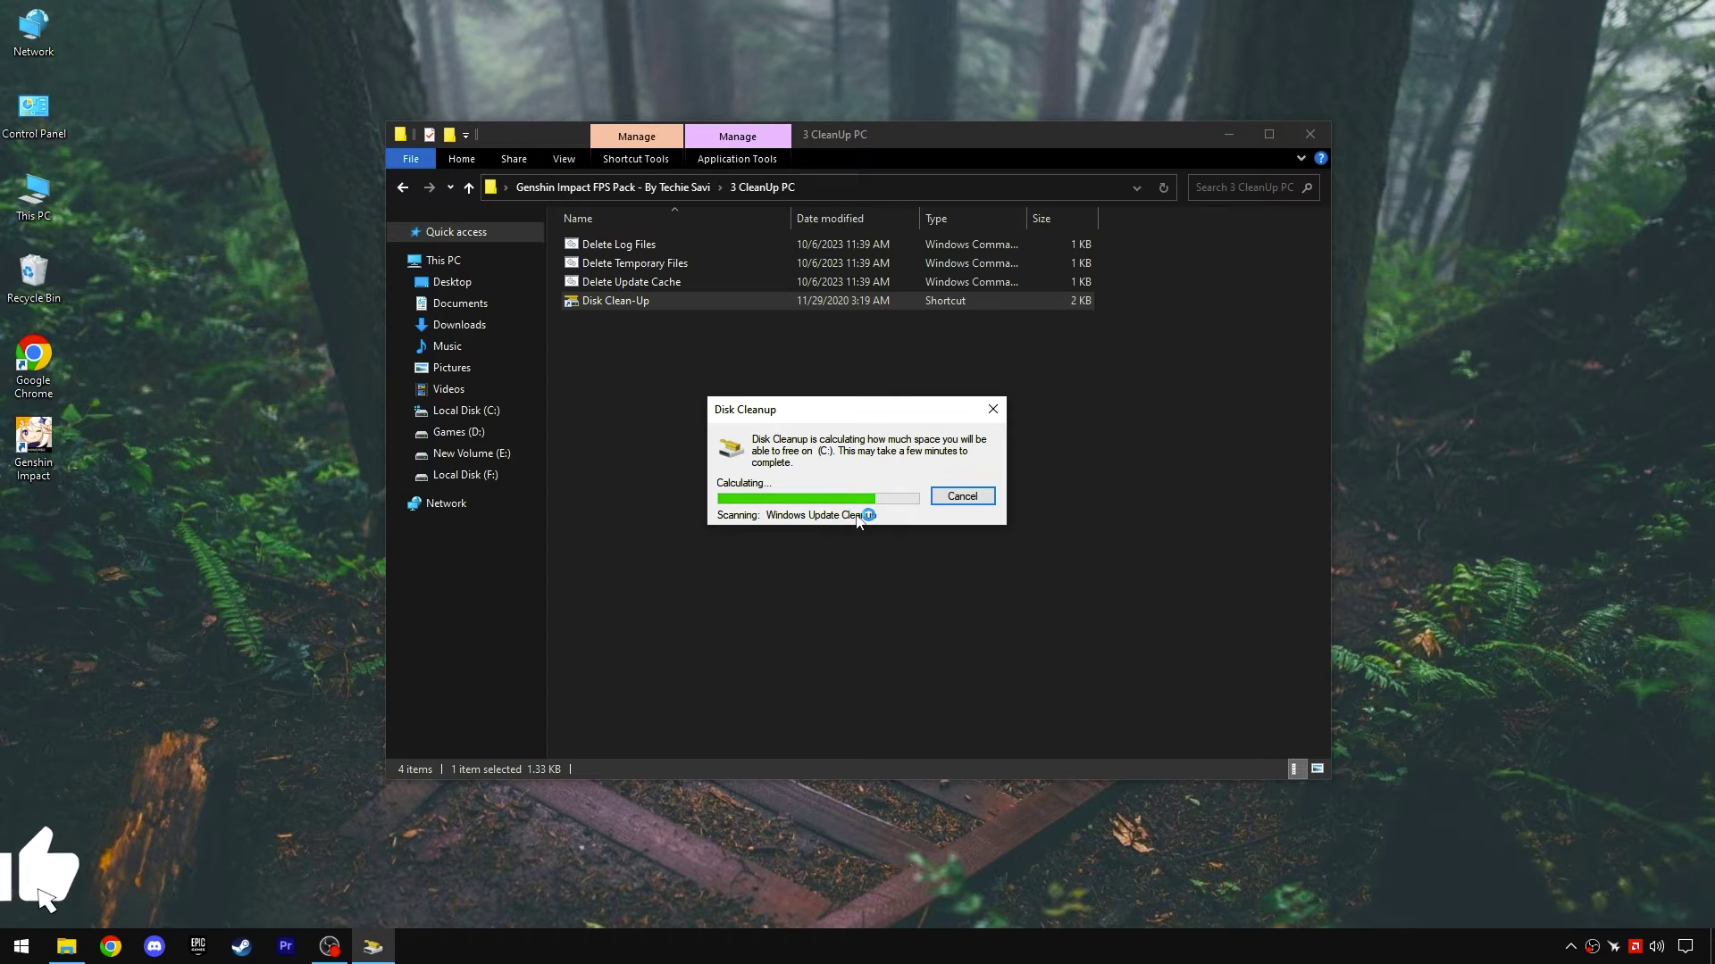
pyautogui.moveTo(373, 209); pyautogui.dragTo(856, 268)
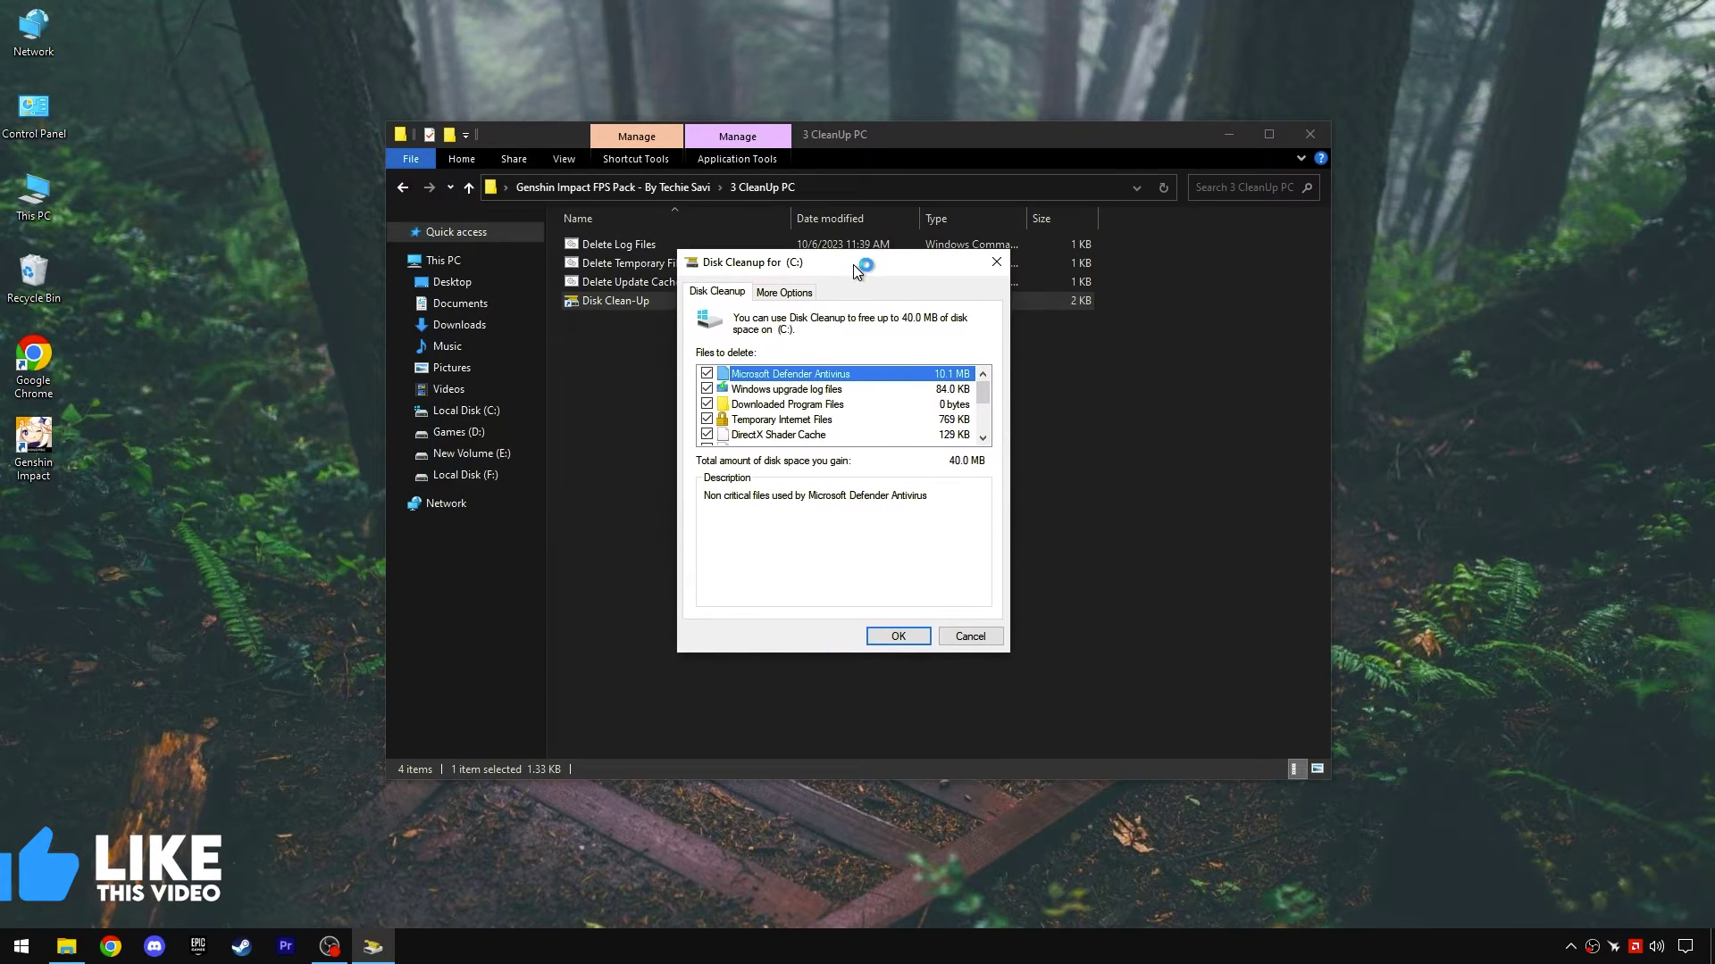
pyautogui.moveTo(984, 394); pyautogui.dragTo(984, 400)
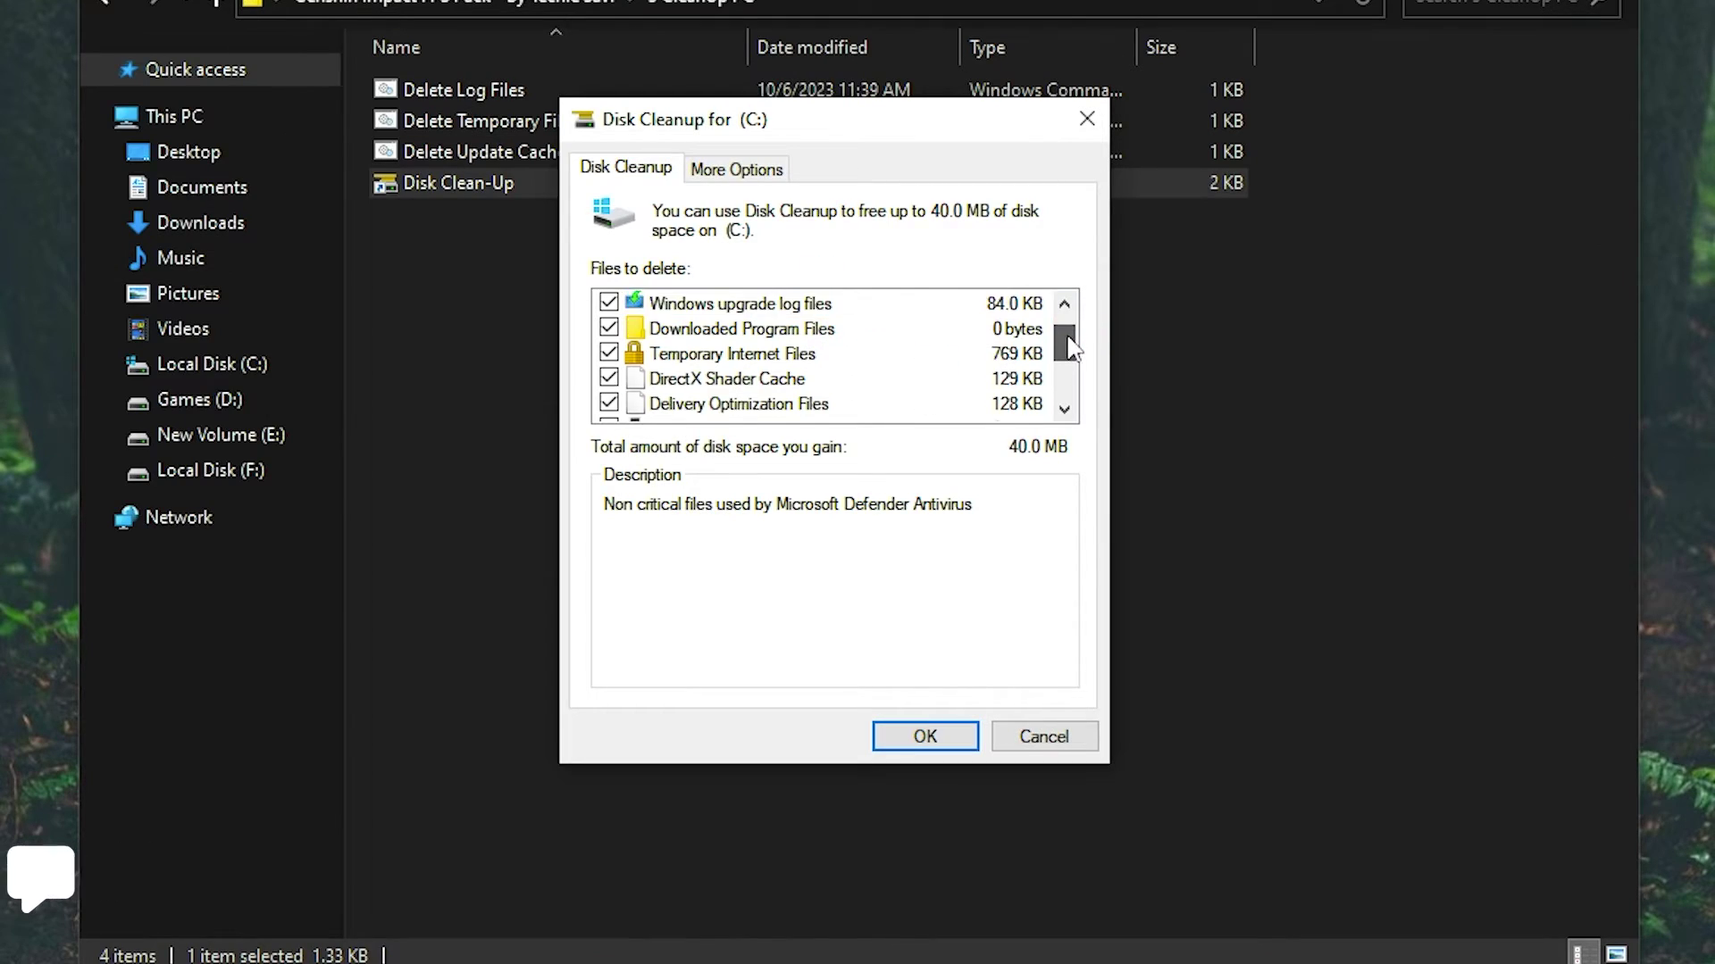
pyautogui.moveTo(1069, 347); pyautogui.dragTo(1065, 380)
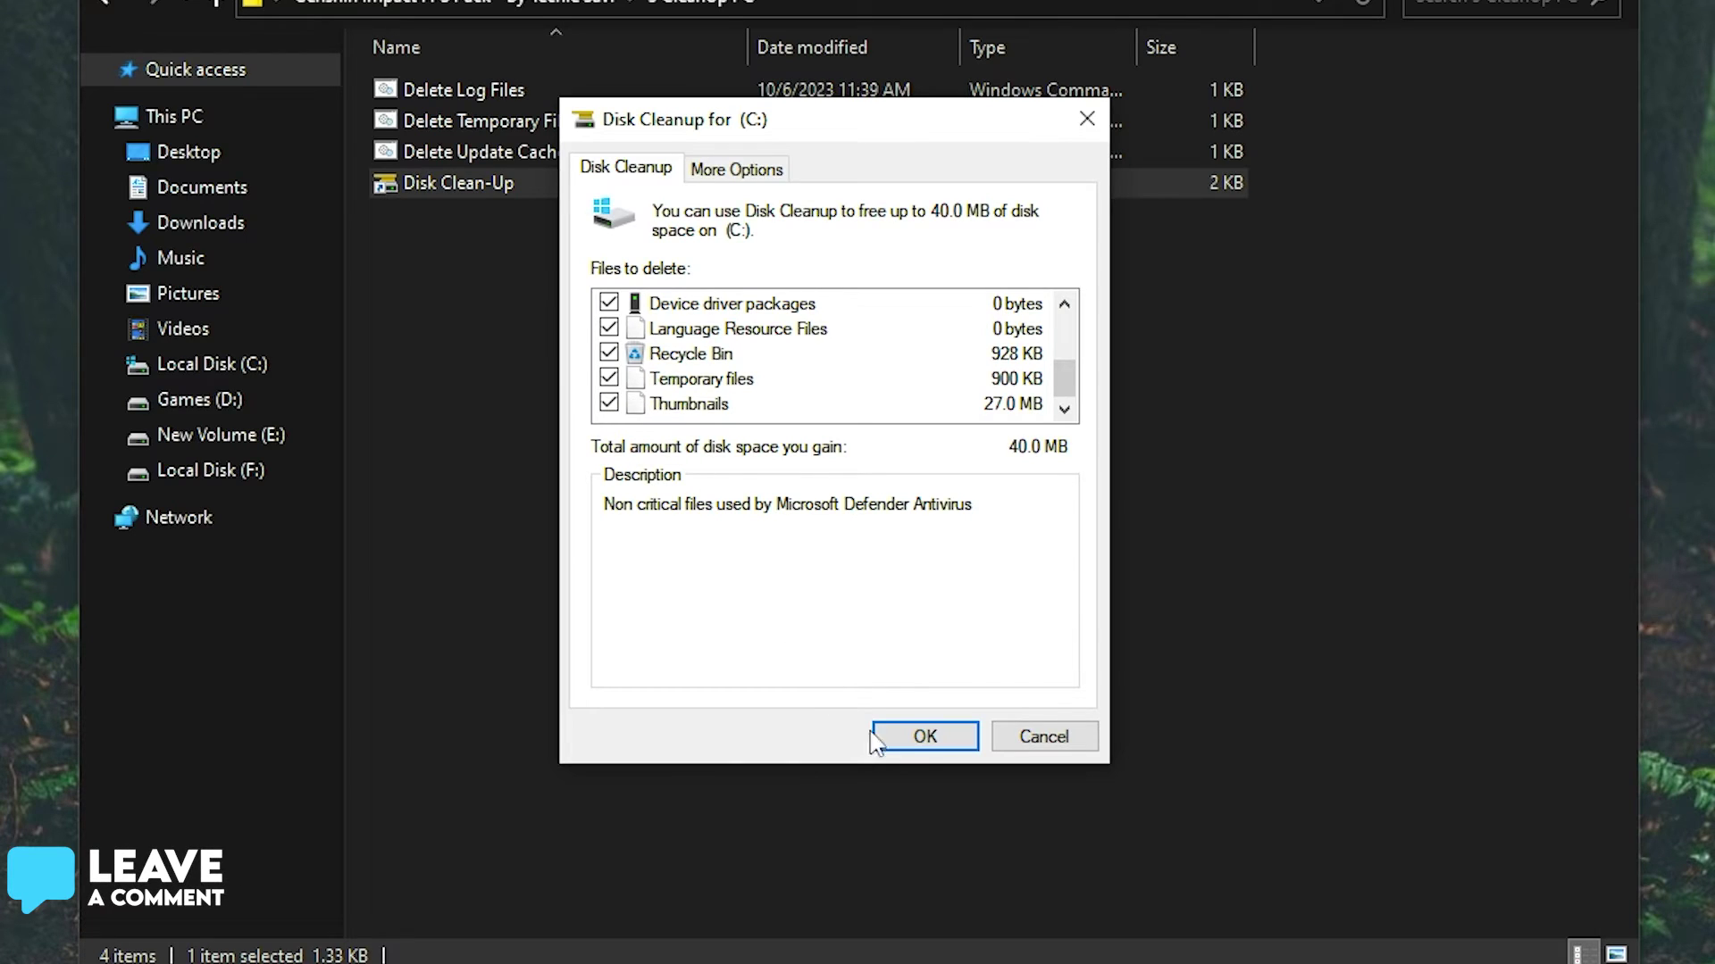
pyautogui.click(897, 738)
pyautogui.click(933, 482)
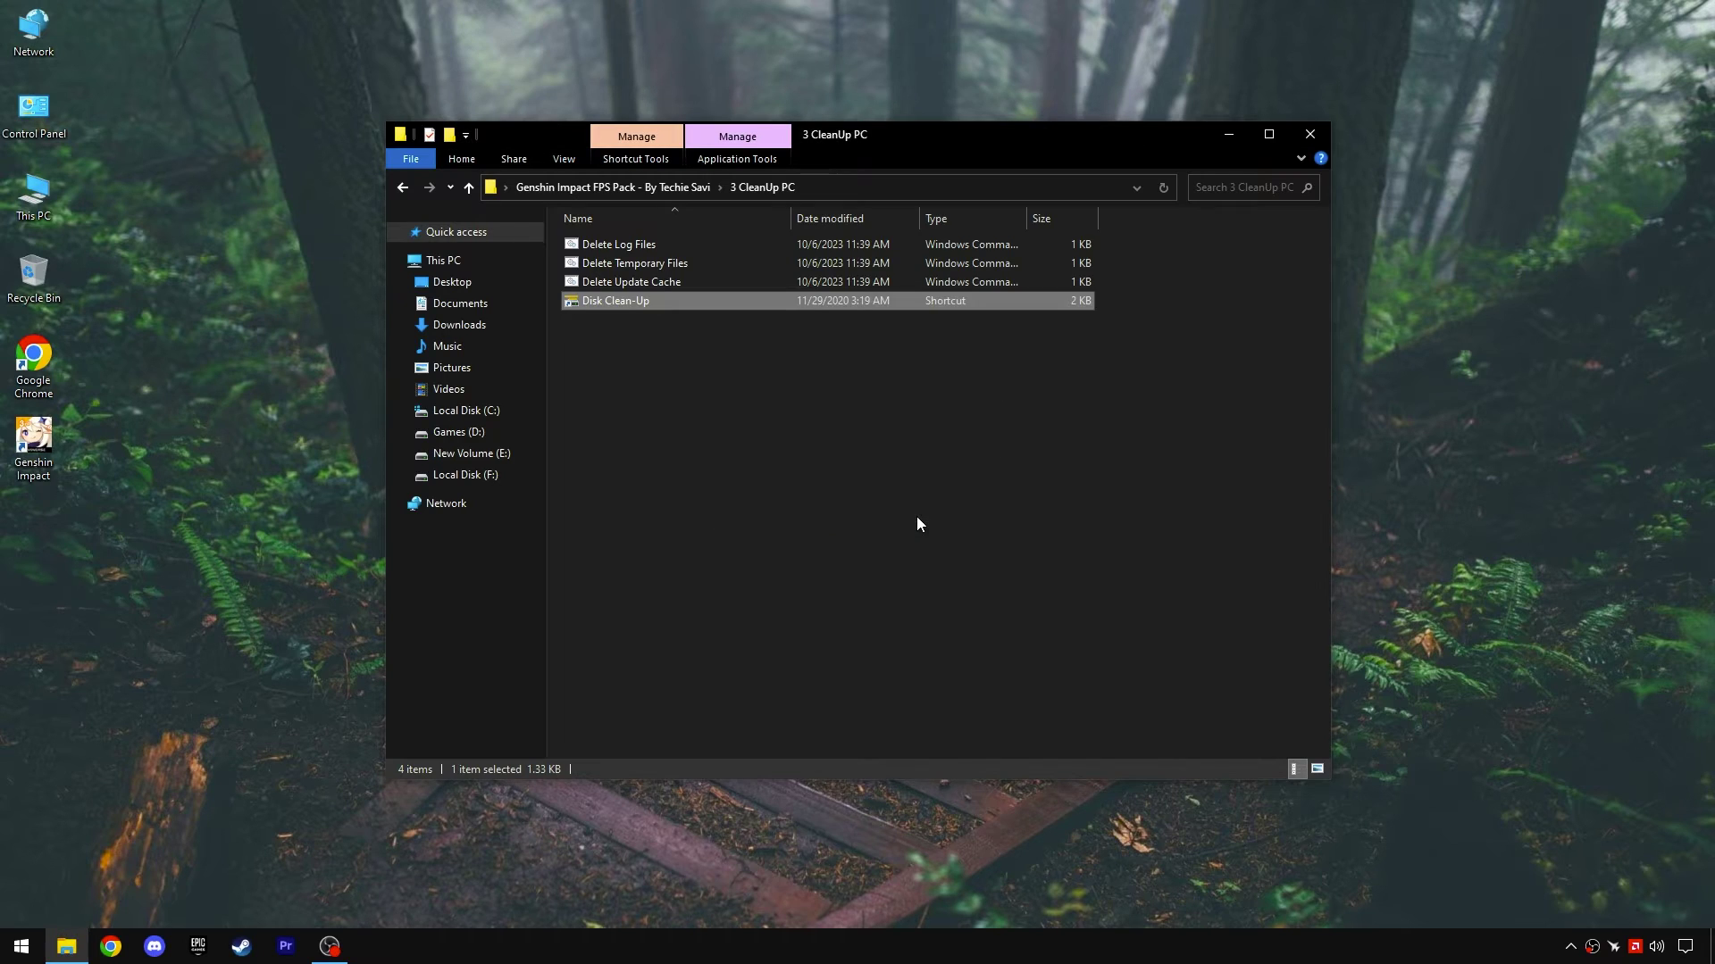
# - Run the Ultimate Performance import script from the 4 Power Plan folder as administrator, and make Ultimate Performance the active power plan
pyautogui.click(669, 189)
pyautogui.doubleClick(636, 302)
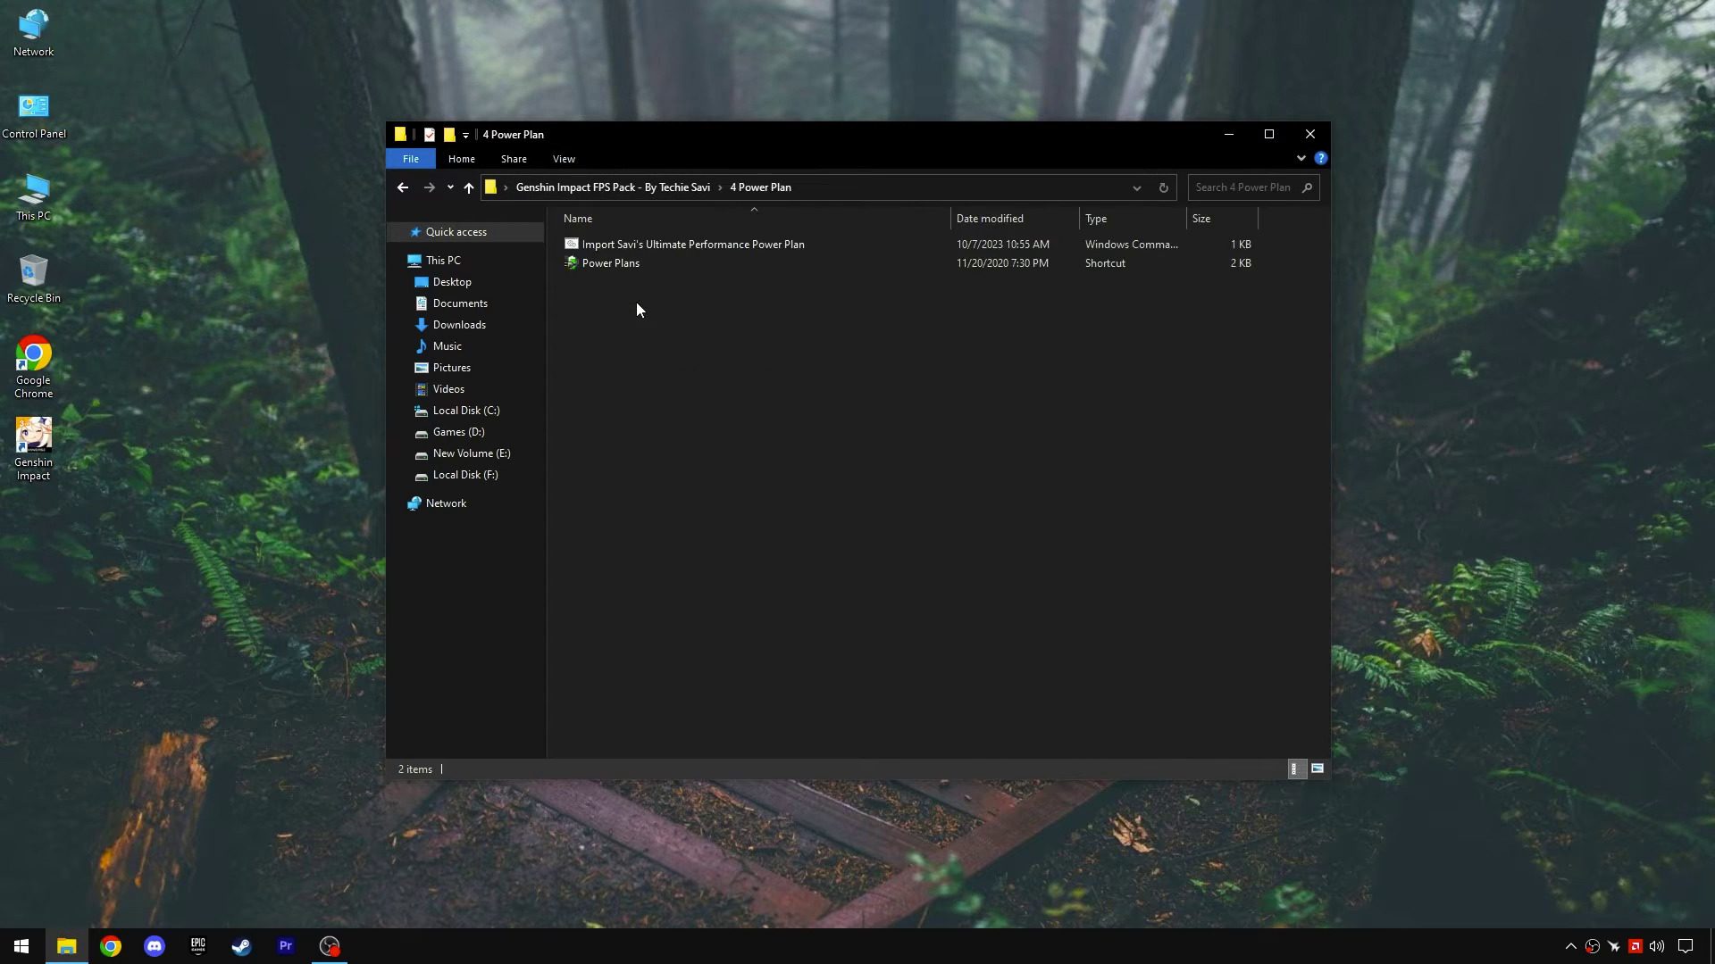
pyautogui.rightClick(618, 245)
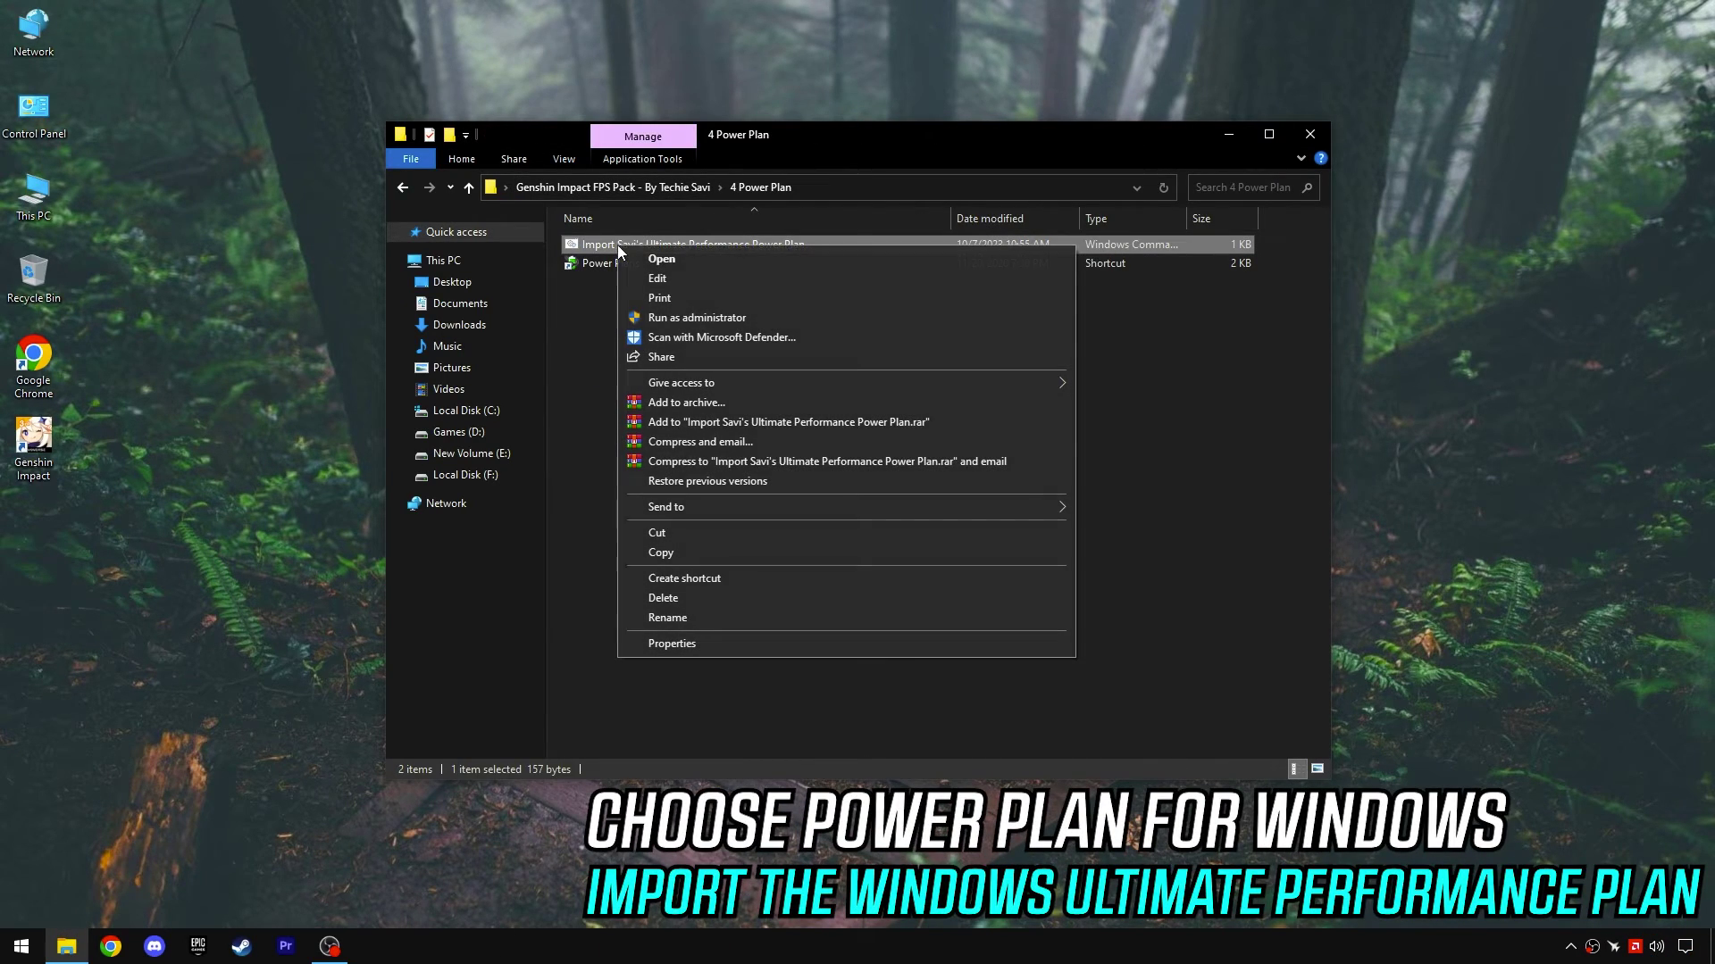
pyautogui.click(662, 318)
pyautogui.moveTo(223, 259); pyautogui.dragTo(496, 266)
pyautogui.click(528, 268)
pyautogui.moveTo(321, 288); pyautogui.dragTo(903, 295)
pyautogui.click(920, 302)
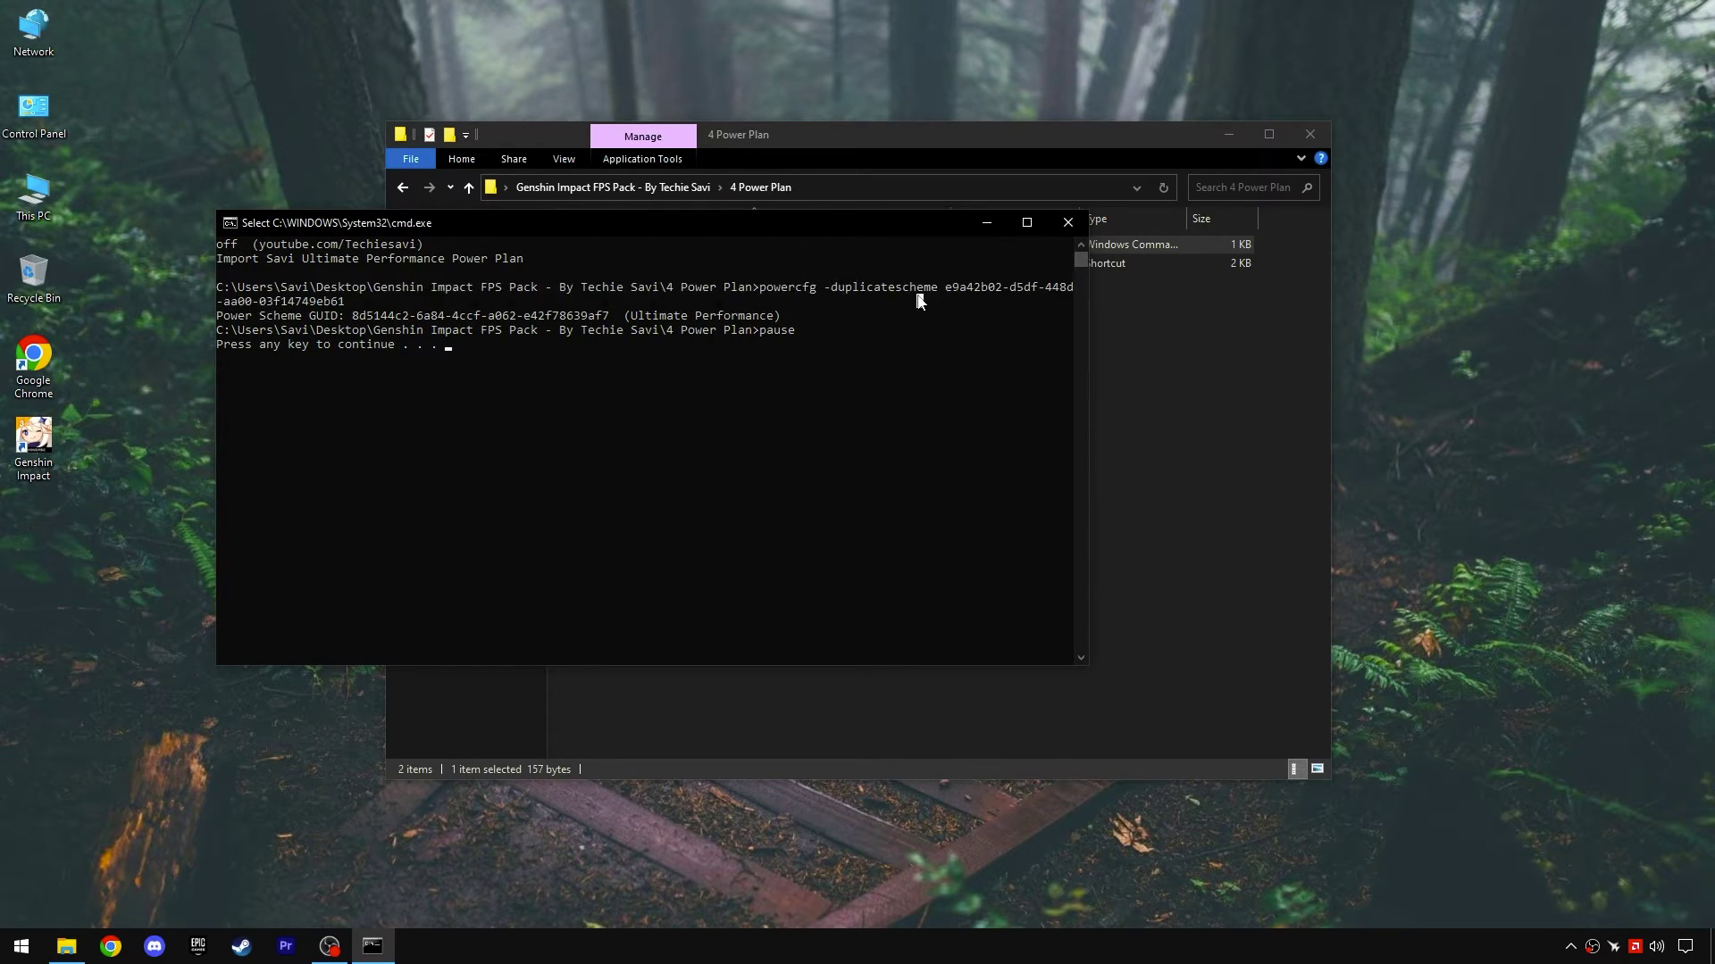
pyautogui.click(1064, 227)
pyautogui.doubleClick(598, 265)
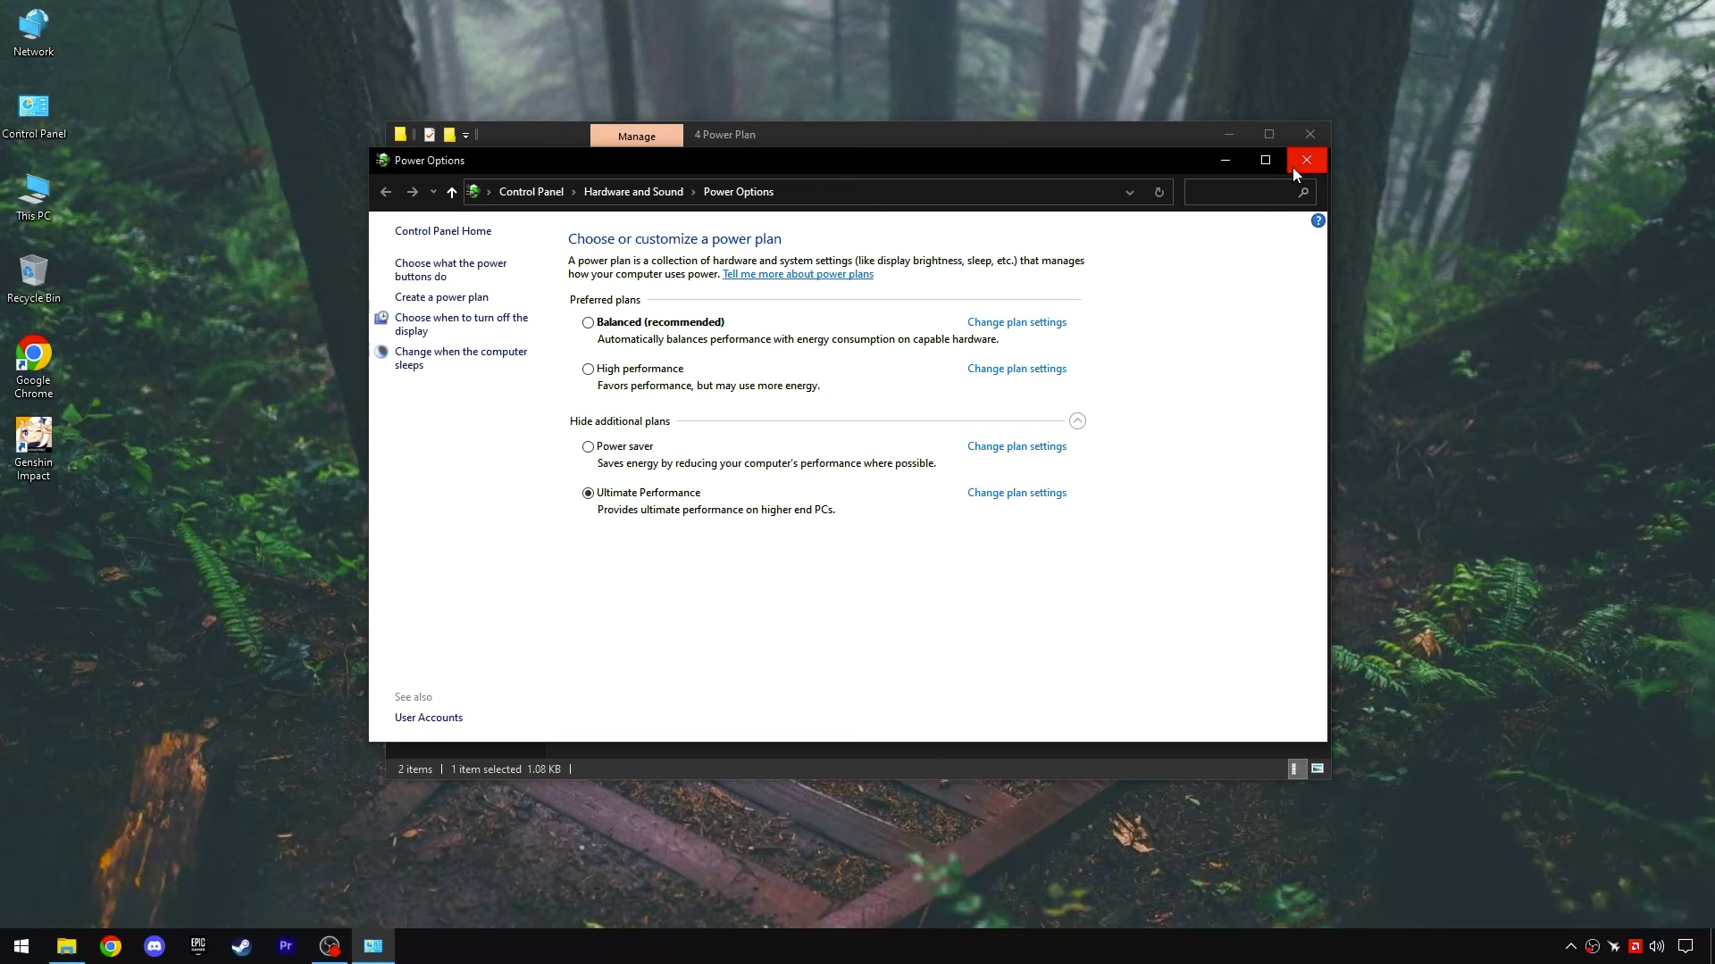
pyautogui.click(1305, 157)
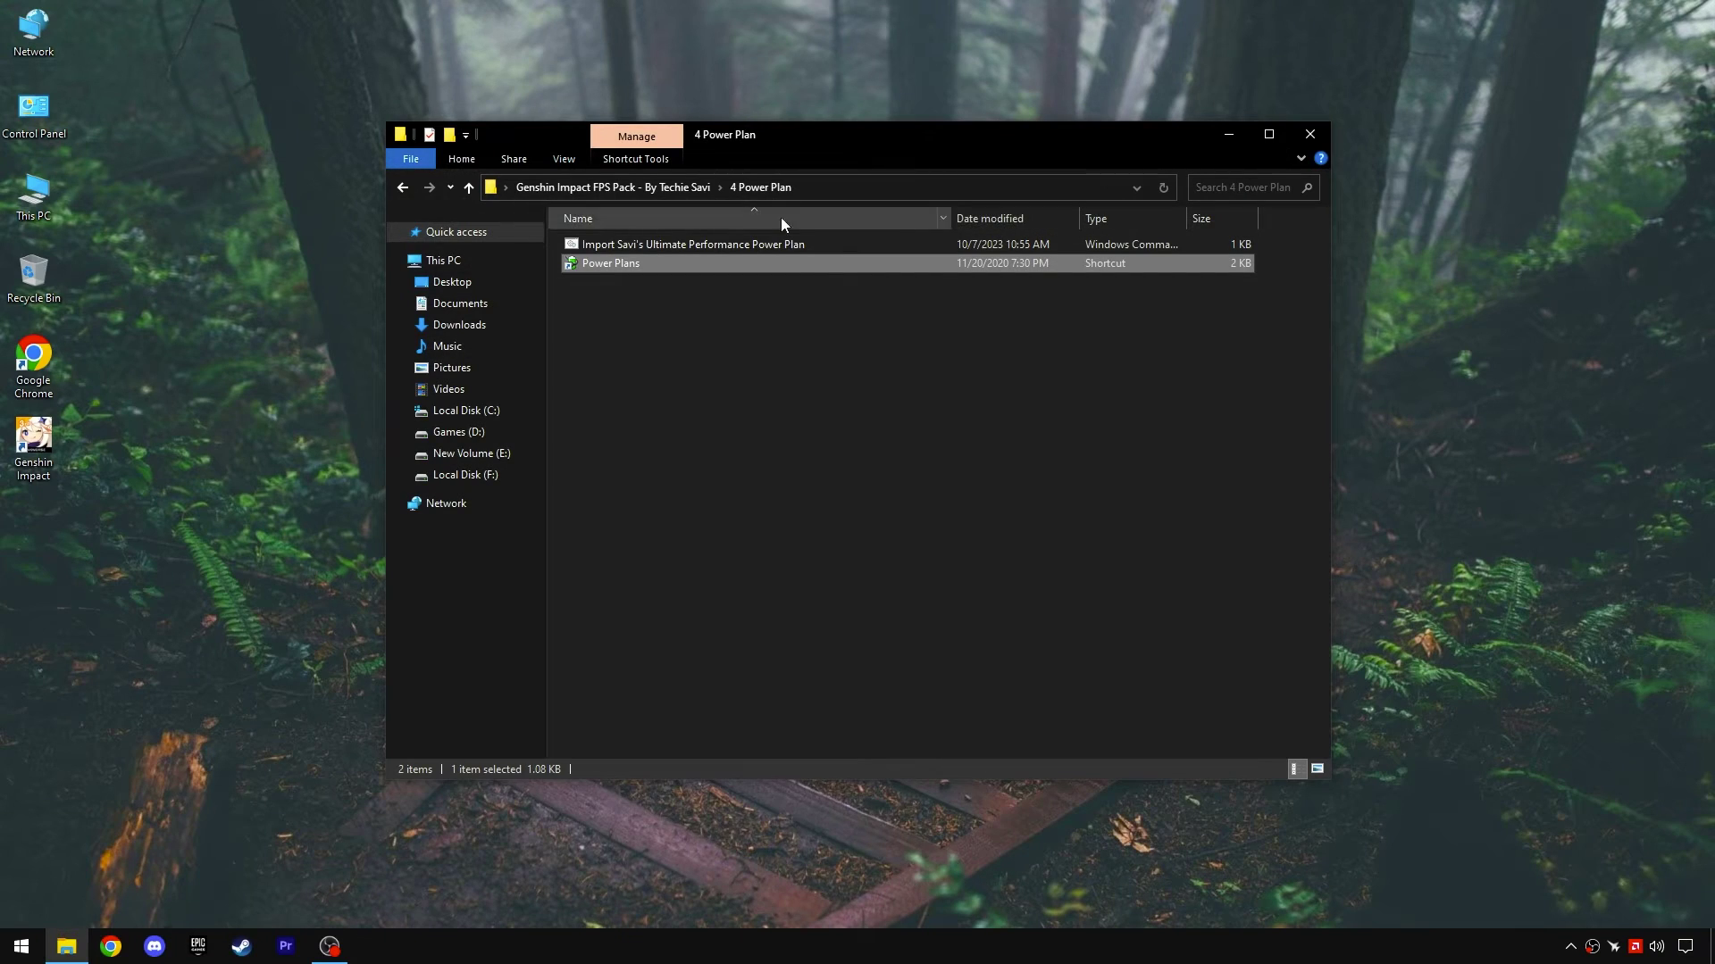
# - Add the Optimize ALL Windows Settings file from the 4 Windows Settings (Registry) folder to the Windows registry
pyautogui.click(640, 191)
pyautogui.doubleClick(645, 320)
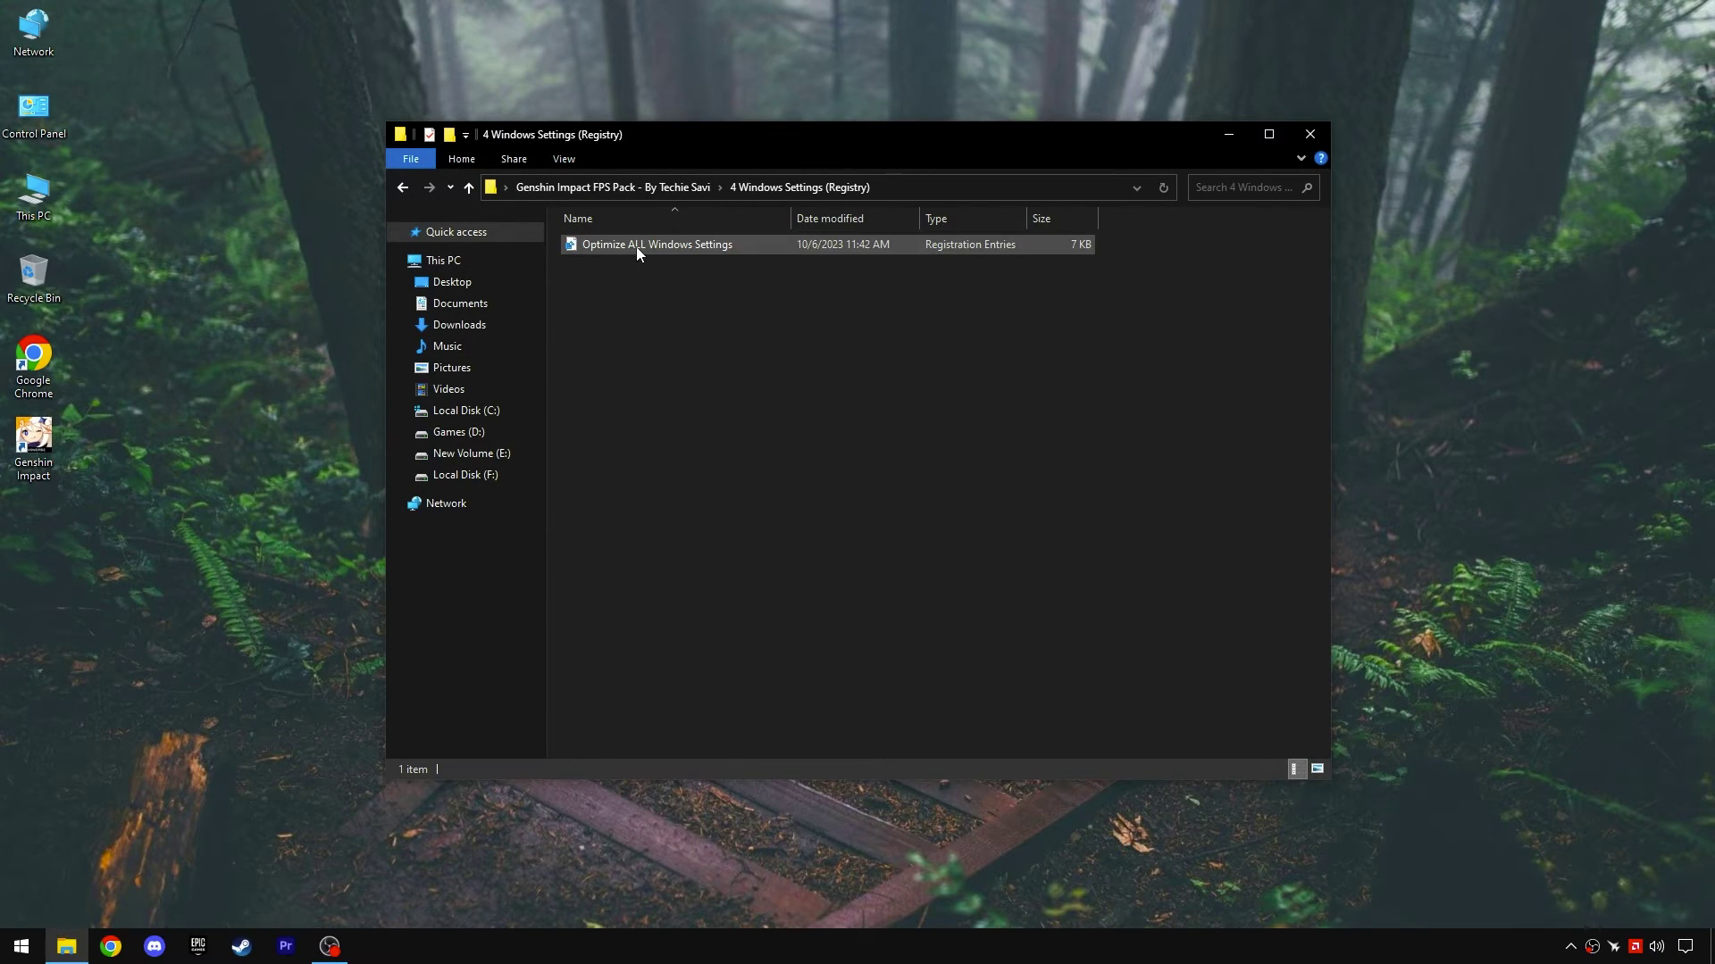
pyautogui.rightClick(635, 246)
pyautogui.click(675, 261)
pyautogui.click(990, 501)
pyautogui.click(1058, 482)
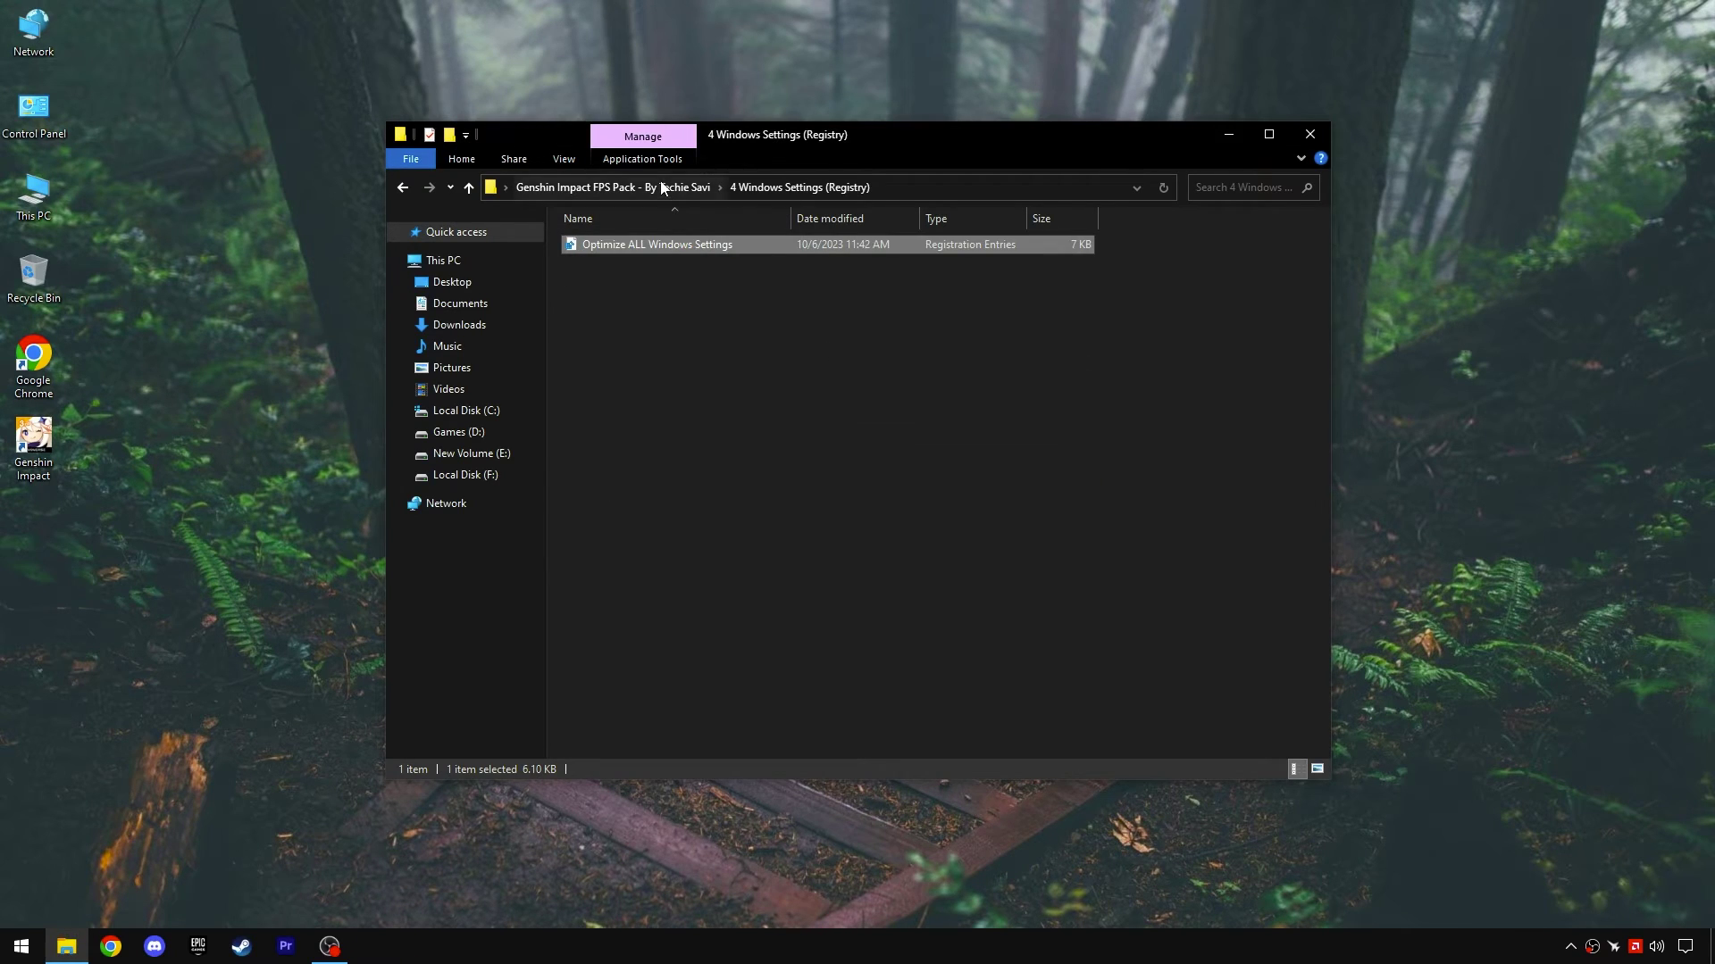
# - Open the pack's 5 Ram Optimization folder
pyautogui.click(652, 187)
pyautogui.doubleClick(635, 336)
pyautogui.moveTo(612, 507); pyautogui.dragTo(714, 237)
pyautogui.click(610, 530)
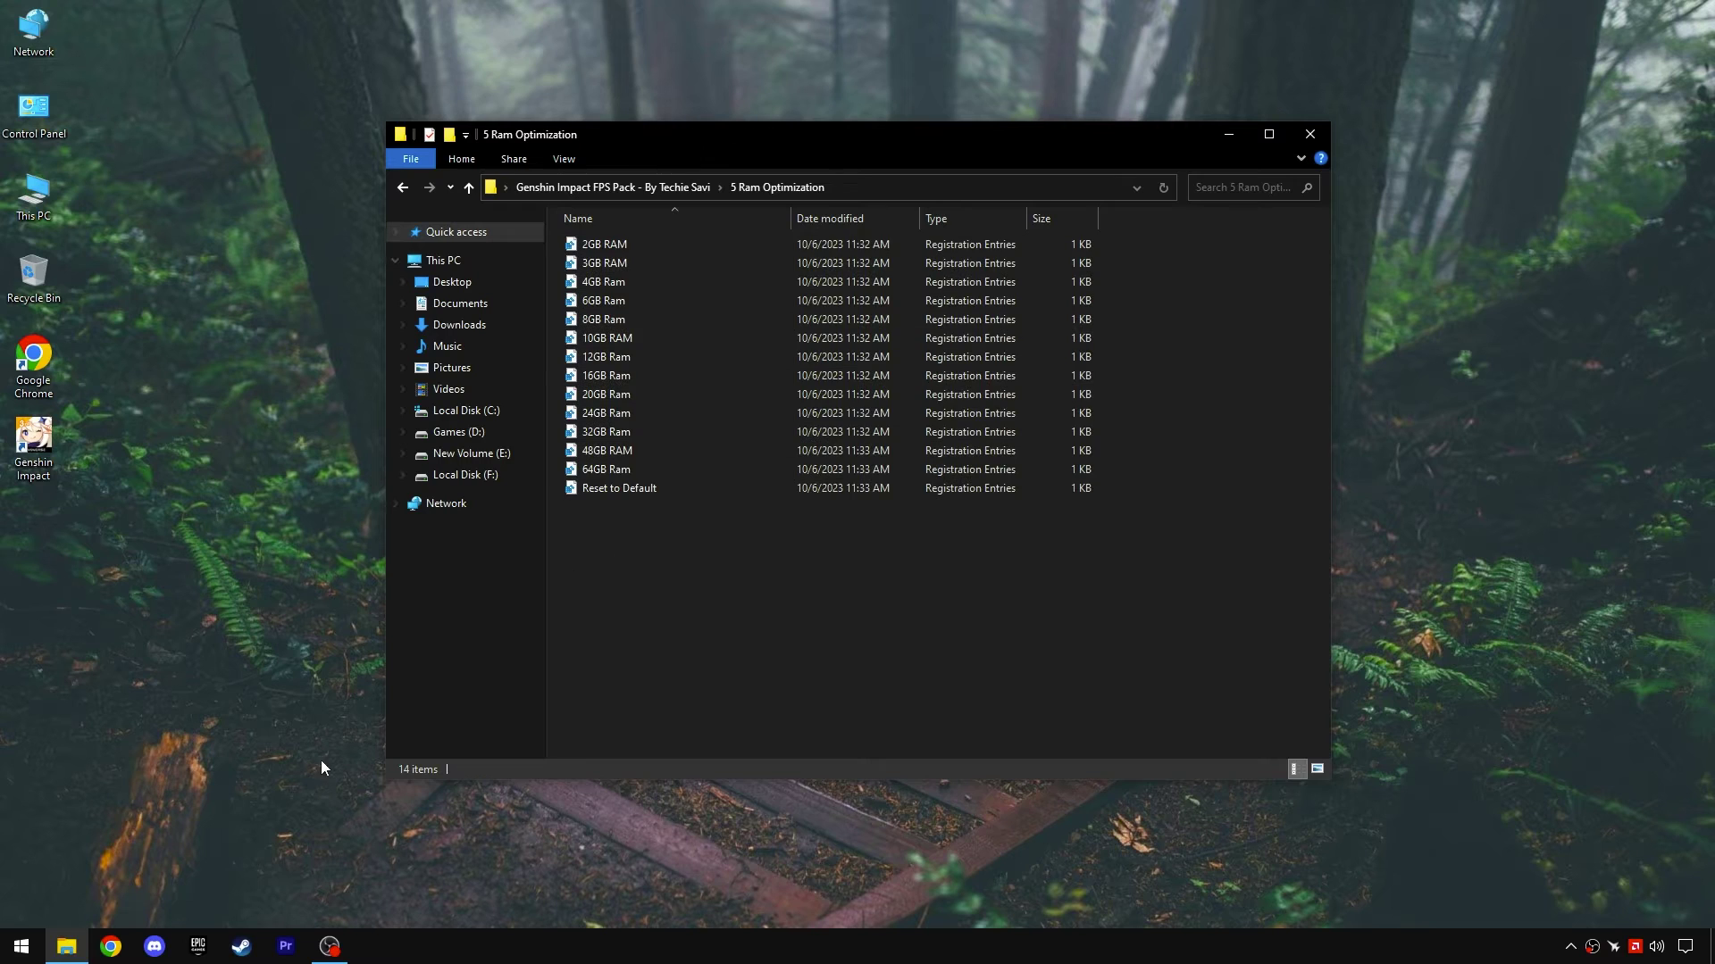
# - Check the total installed memory in Task Manager's performance data, and close Task Manager
pyautogui.rightClick(7, 945)
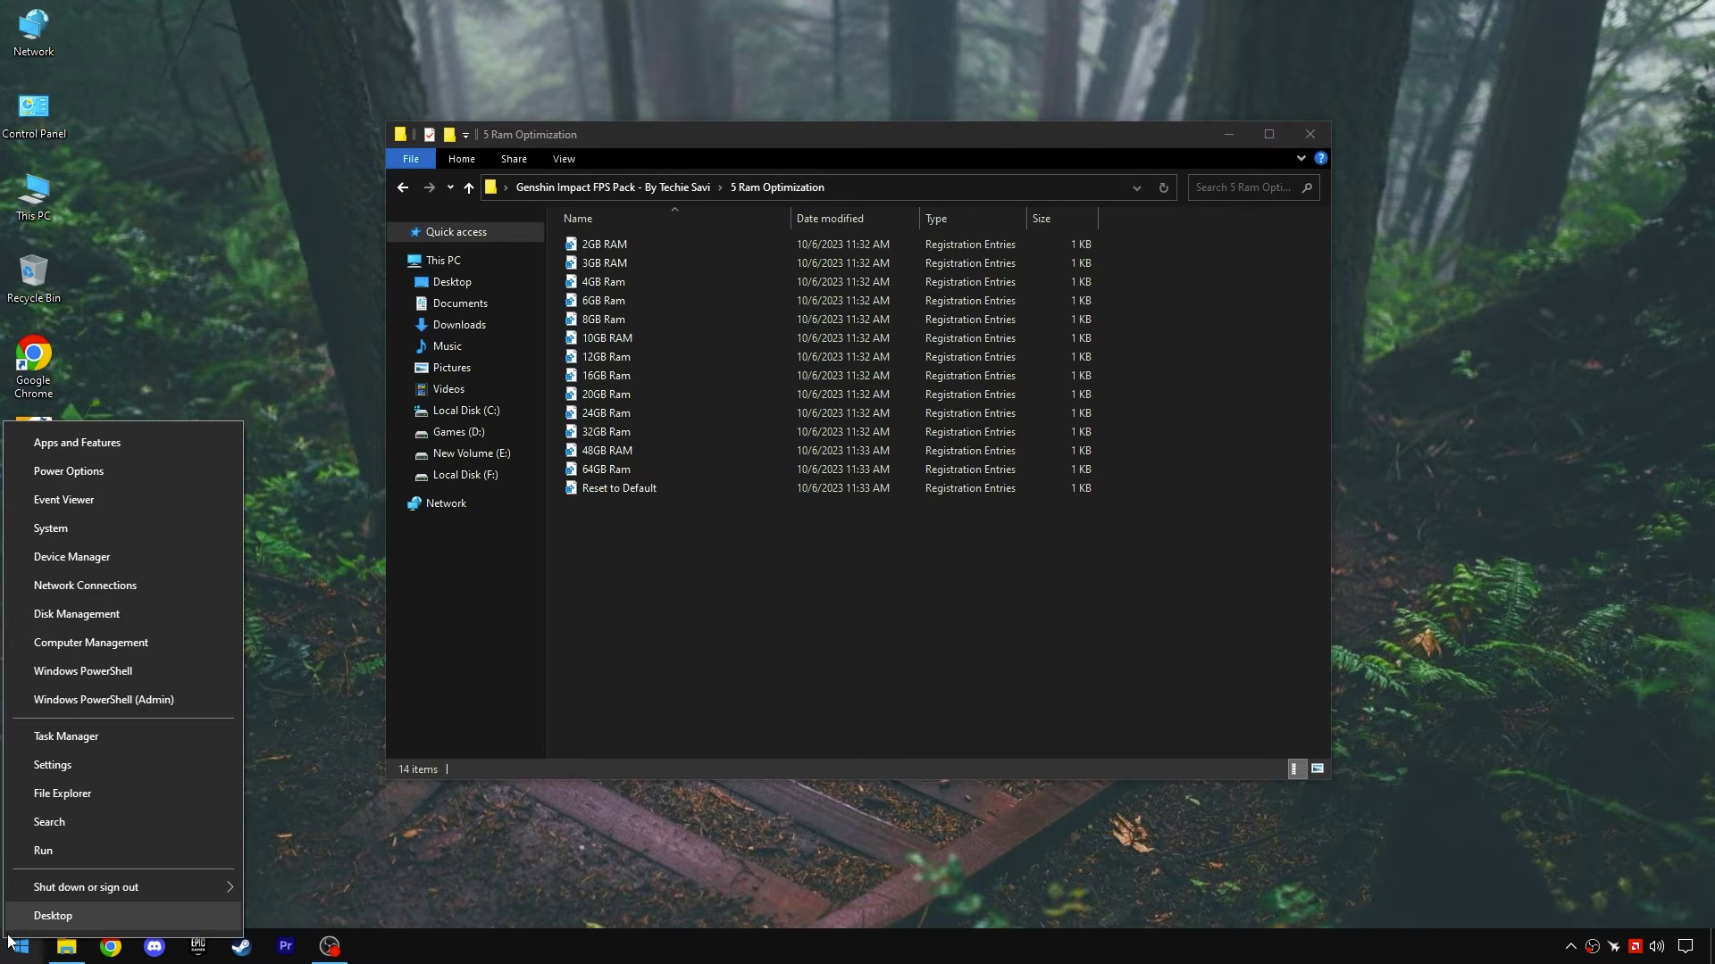
pyautogui.click(72, 736)
pyautogui.click(1137, 214)
pyautogui.click(1156, 325)
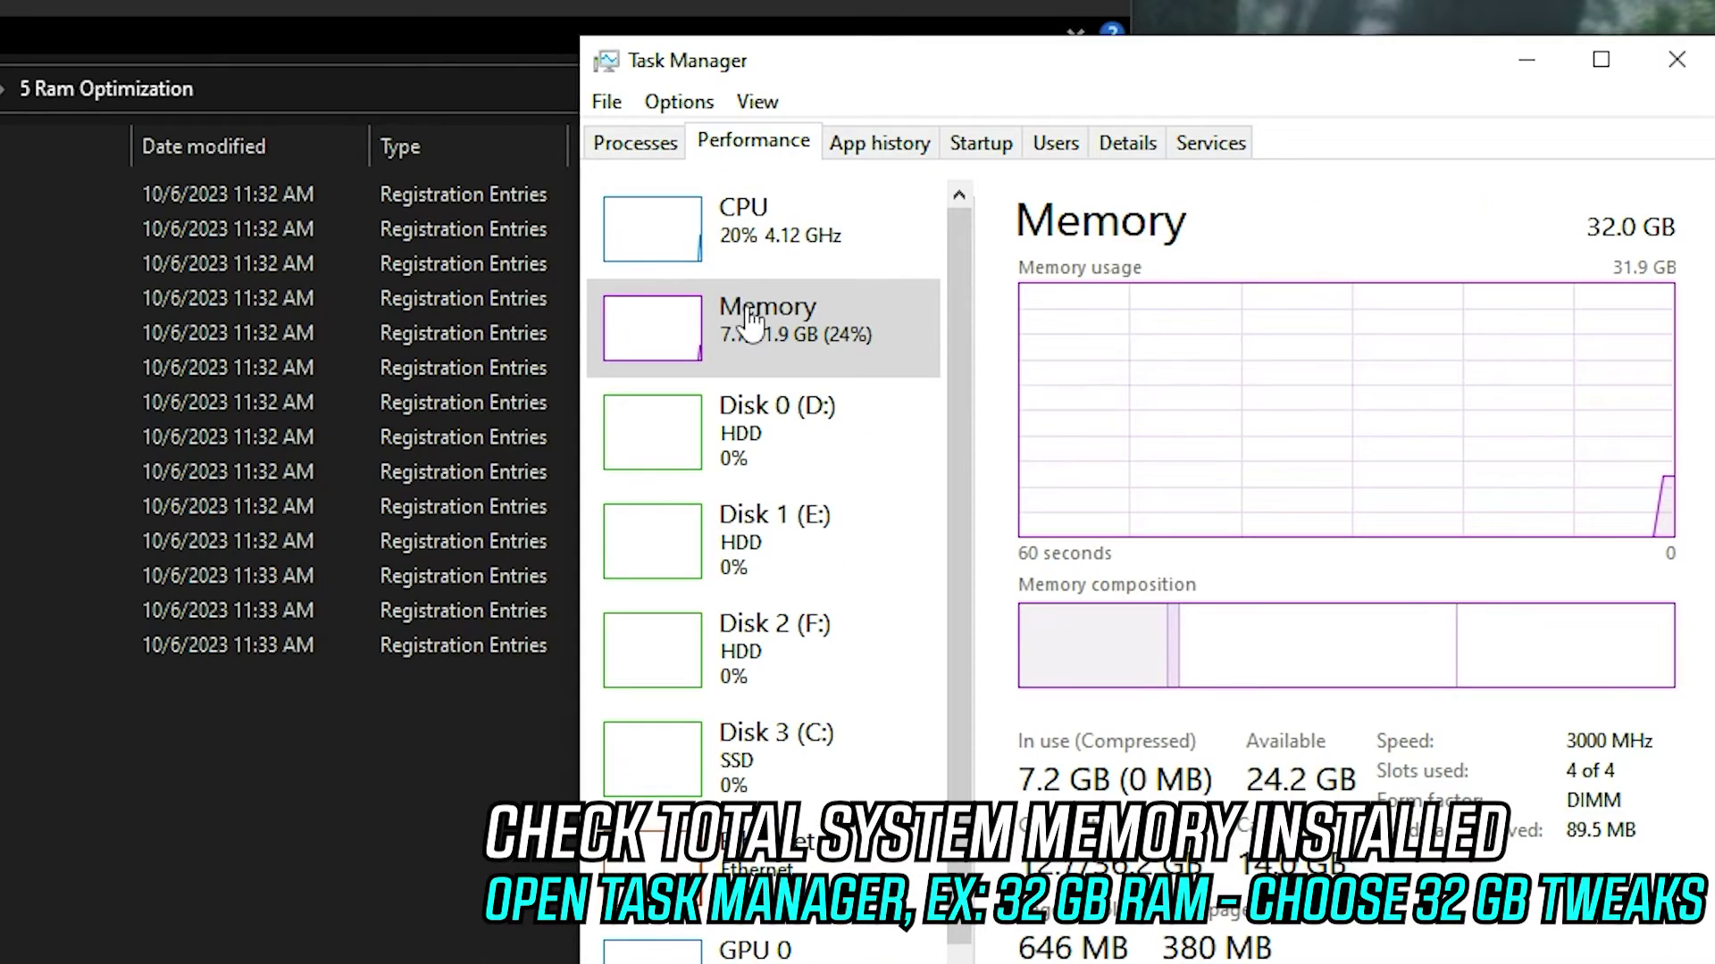
pyautogui.click(1114, 247)
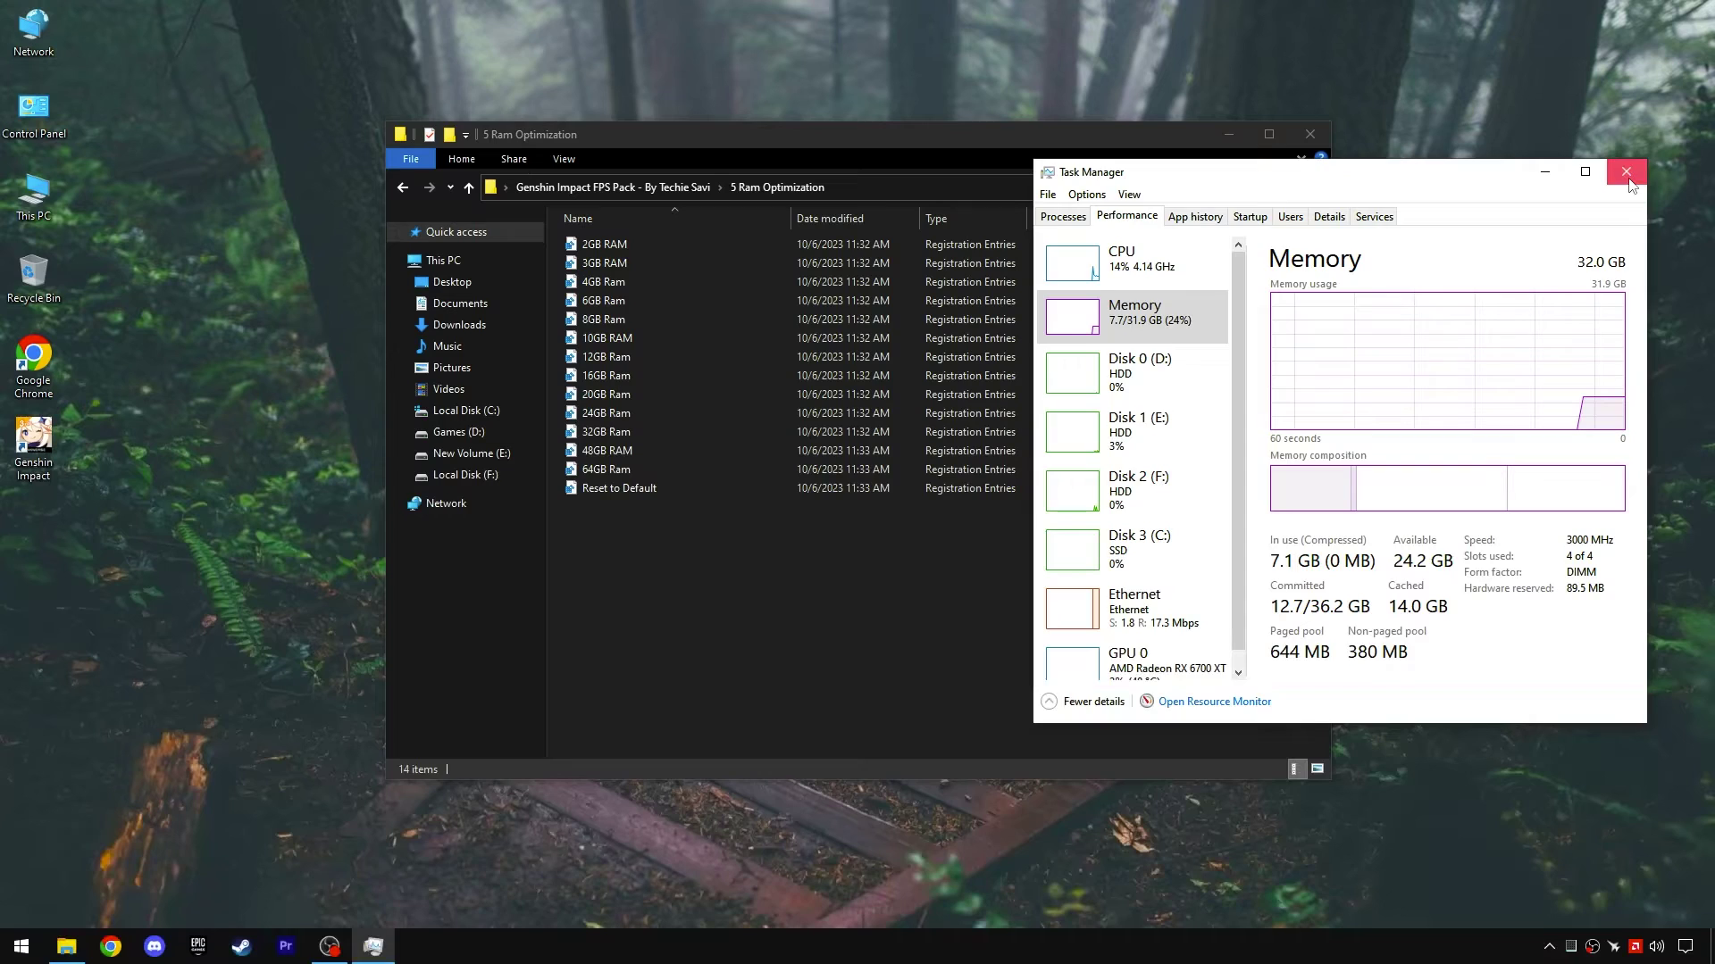
pyautogui.click(1676, 59)
# - Add the 32GB Ram file to the Windows registry
pyautogui.click(605, 433)
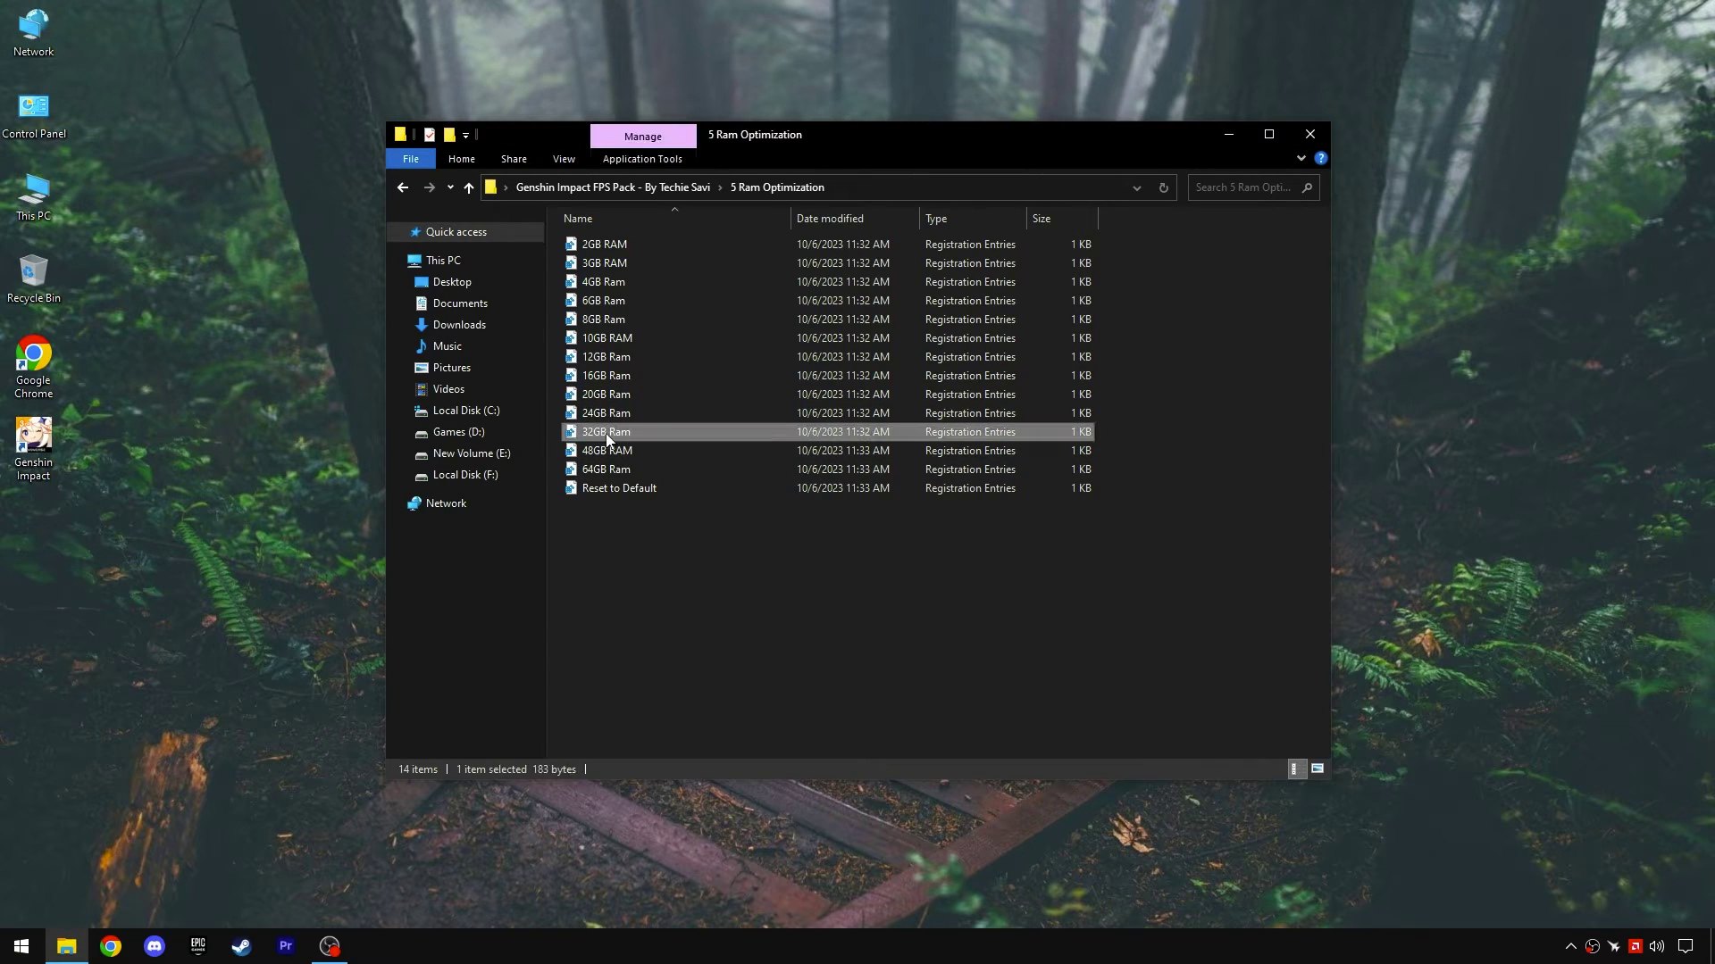
pyautogui.doubleClick(630, 431)
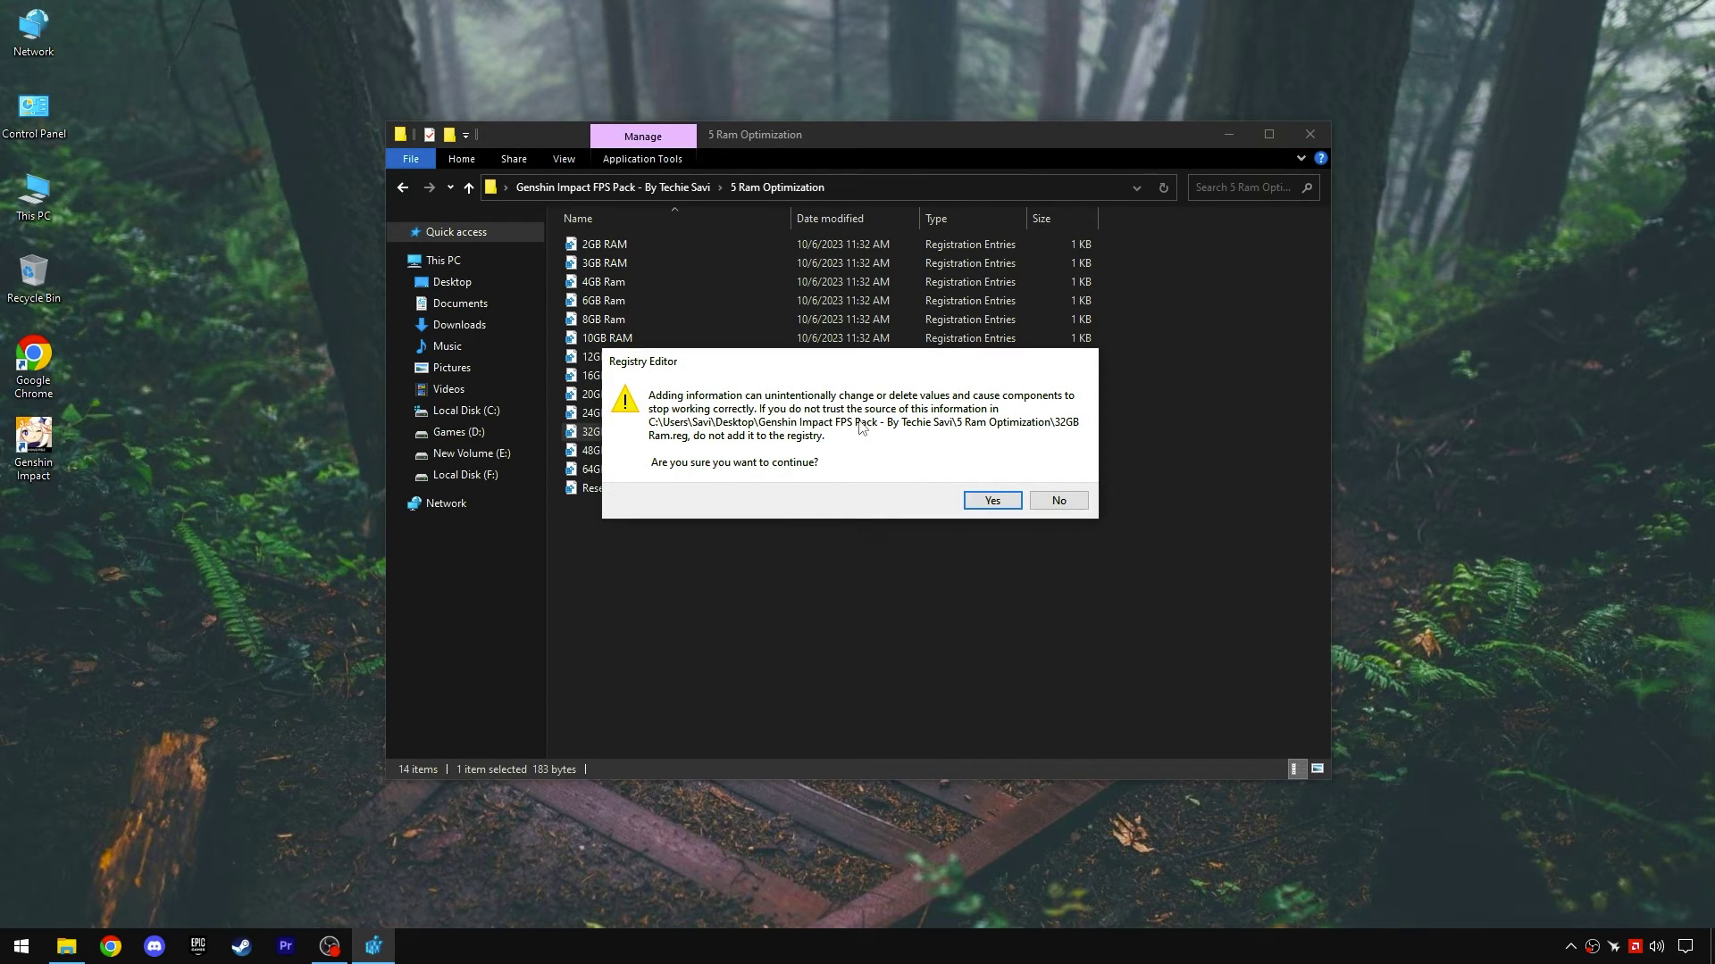
pyautogui.click(992, 501)
pyautogui.click(1059, 476)
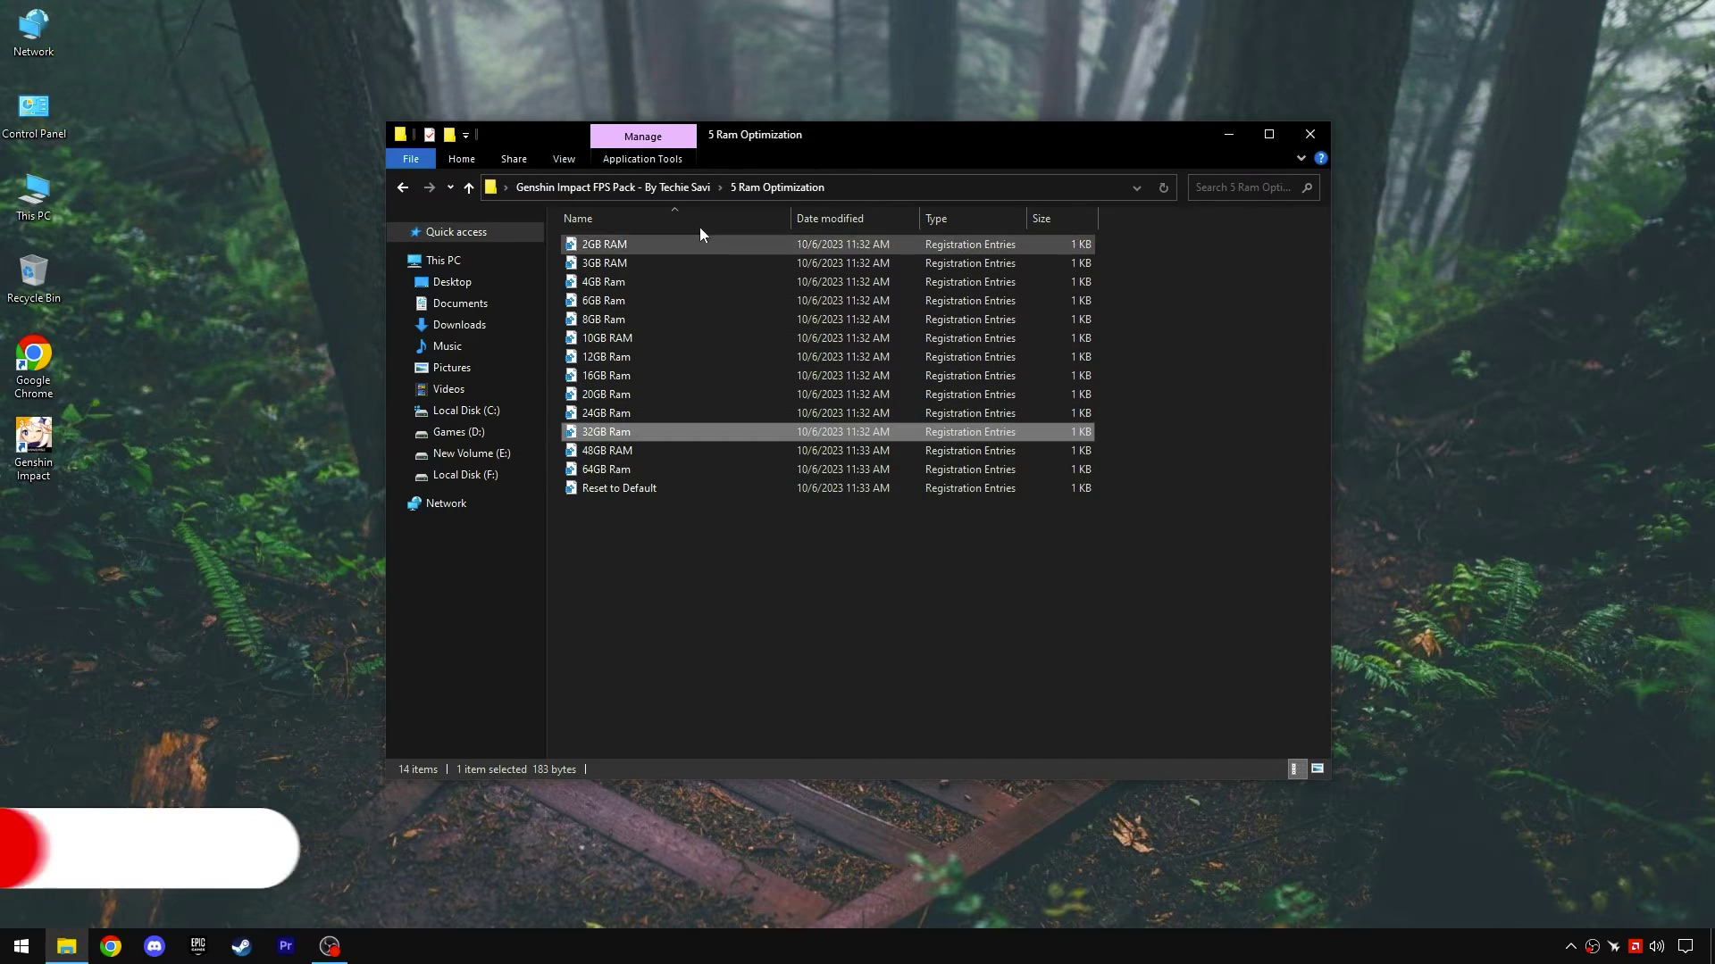
# - Launch MSI Mode Utility 3.0 from the pack's 6 Programs folder as administrator
pyautogui.click(663, 189)
pyautogui.doubleClick(629, 339)
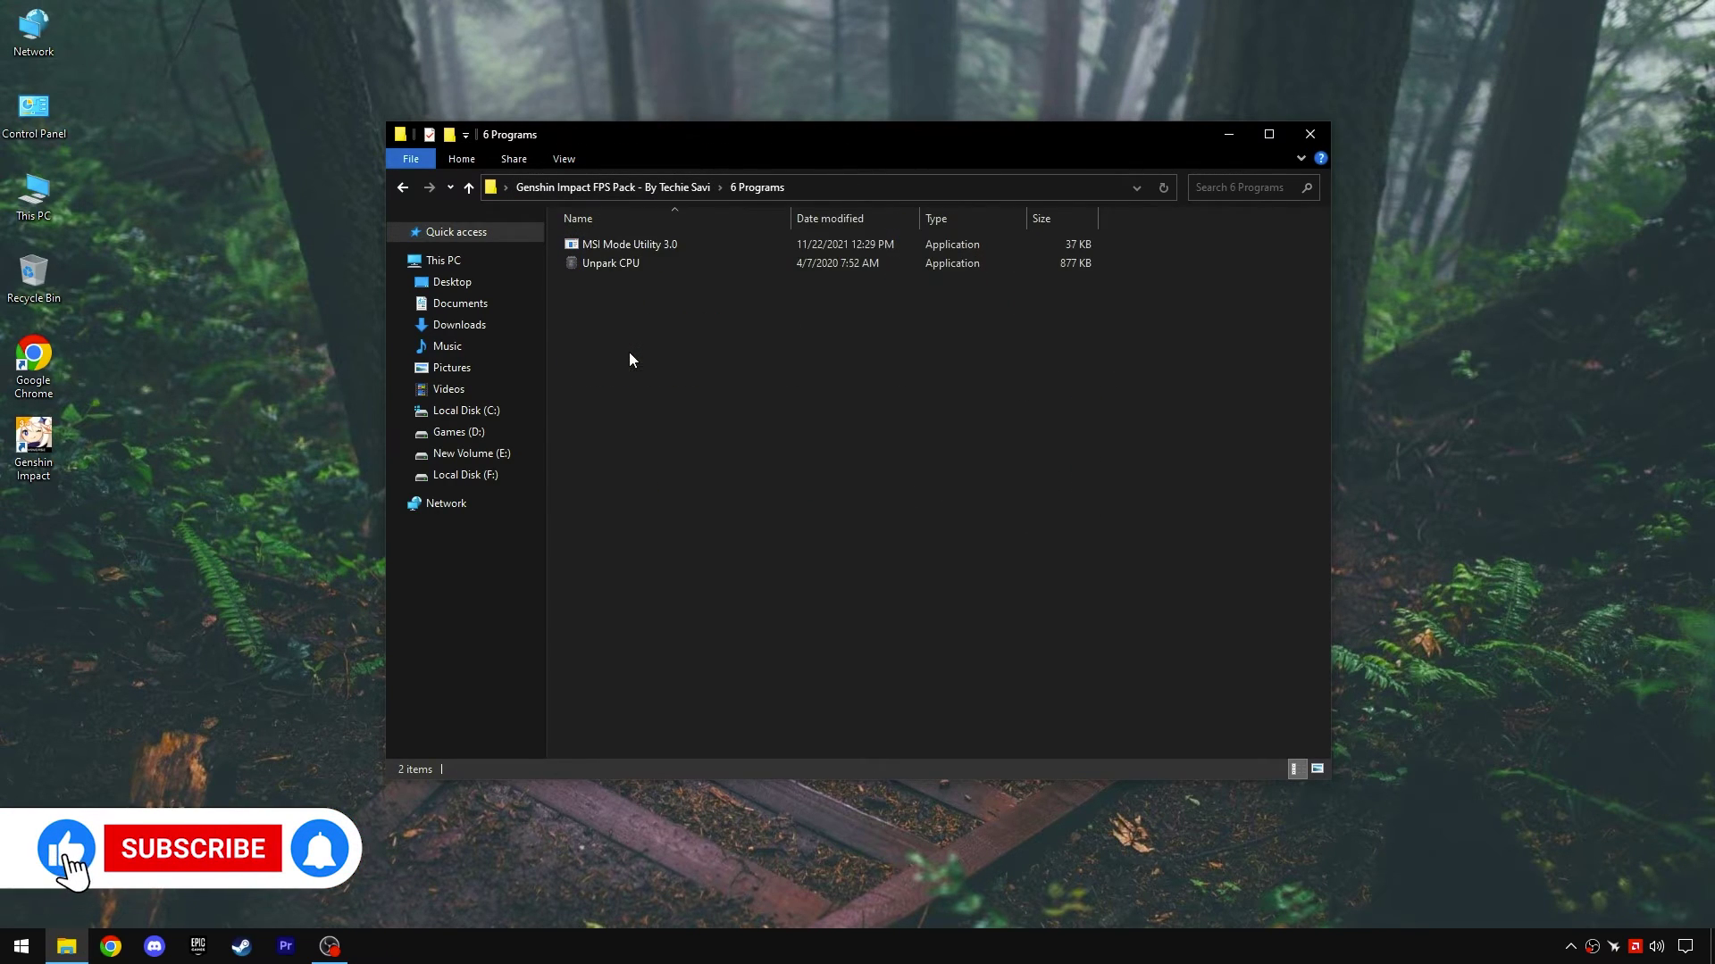
pyautogui.rightClick(629, 240)
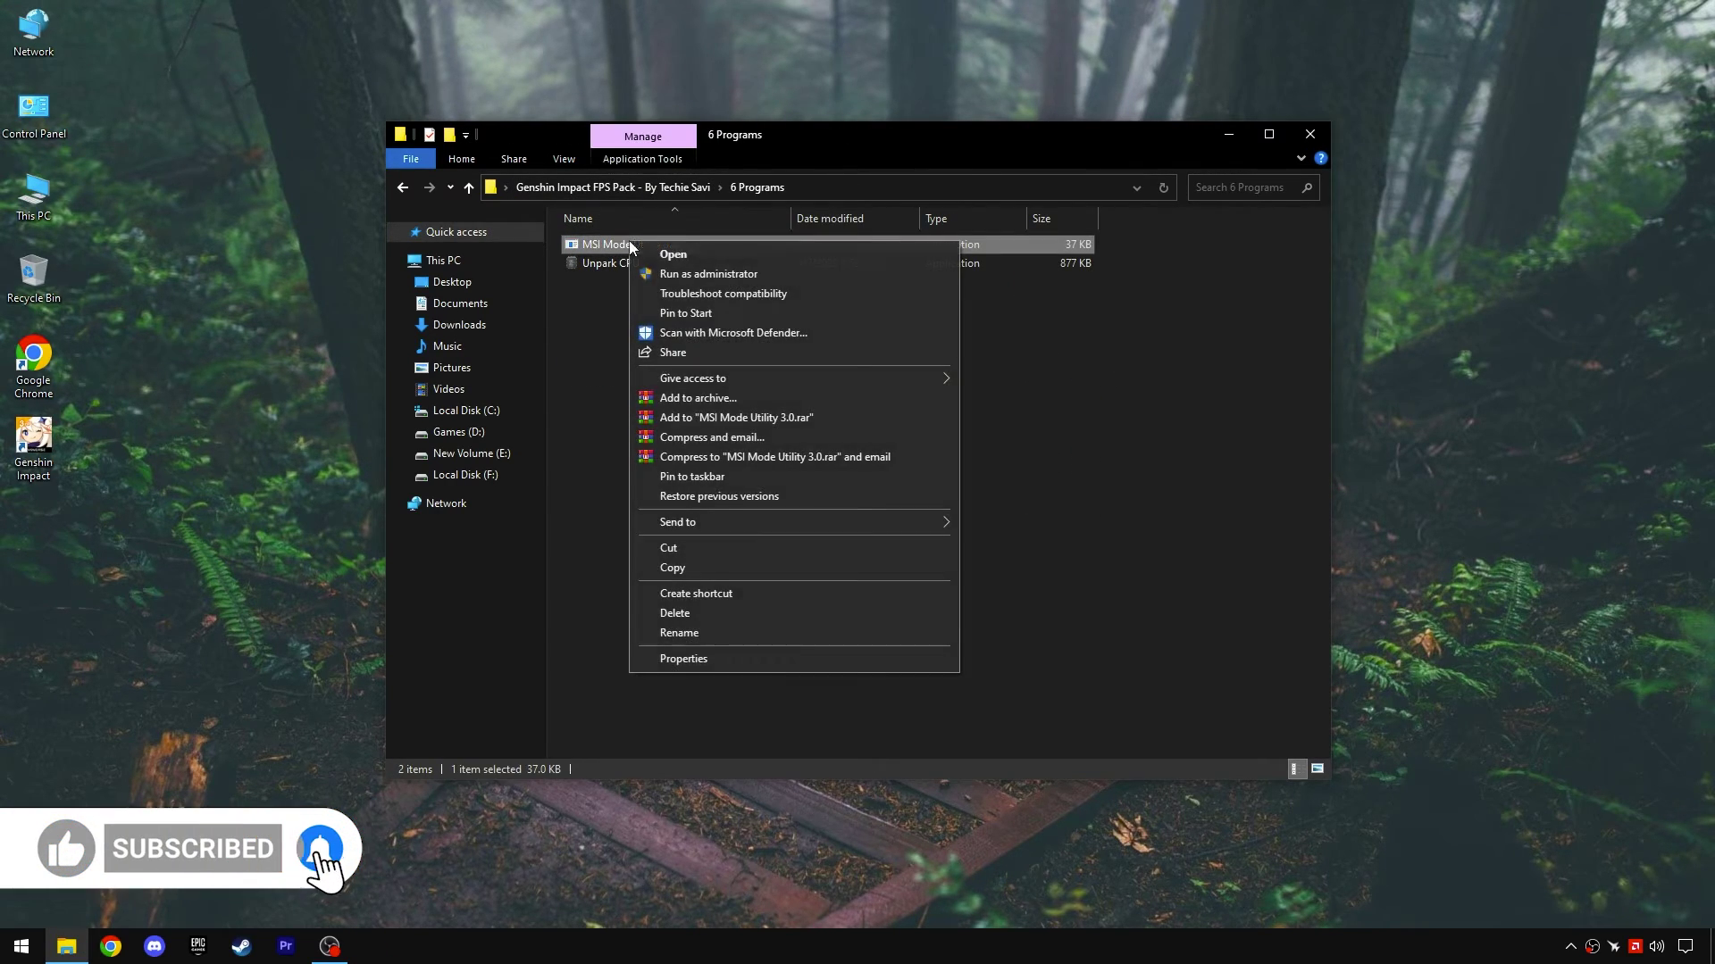
pyautogui.click(666, 270)
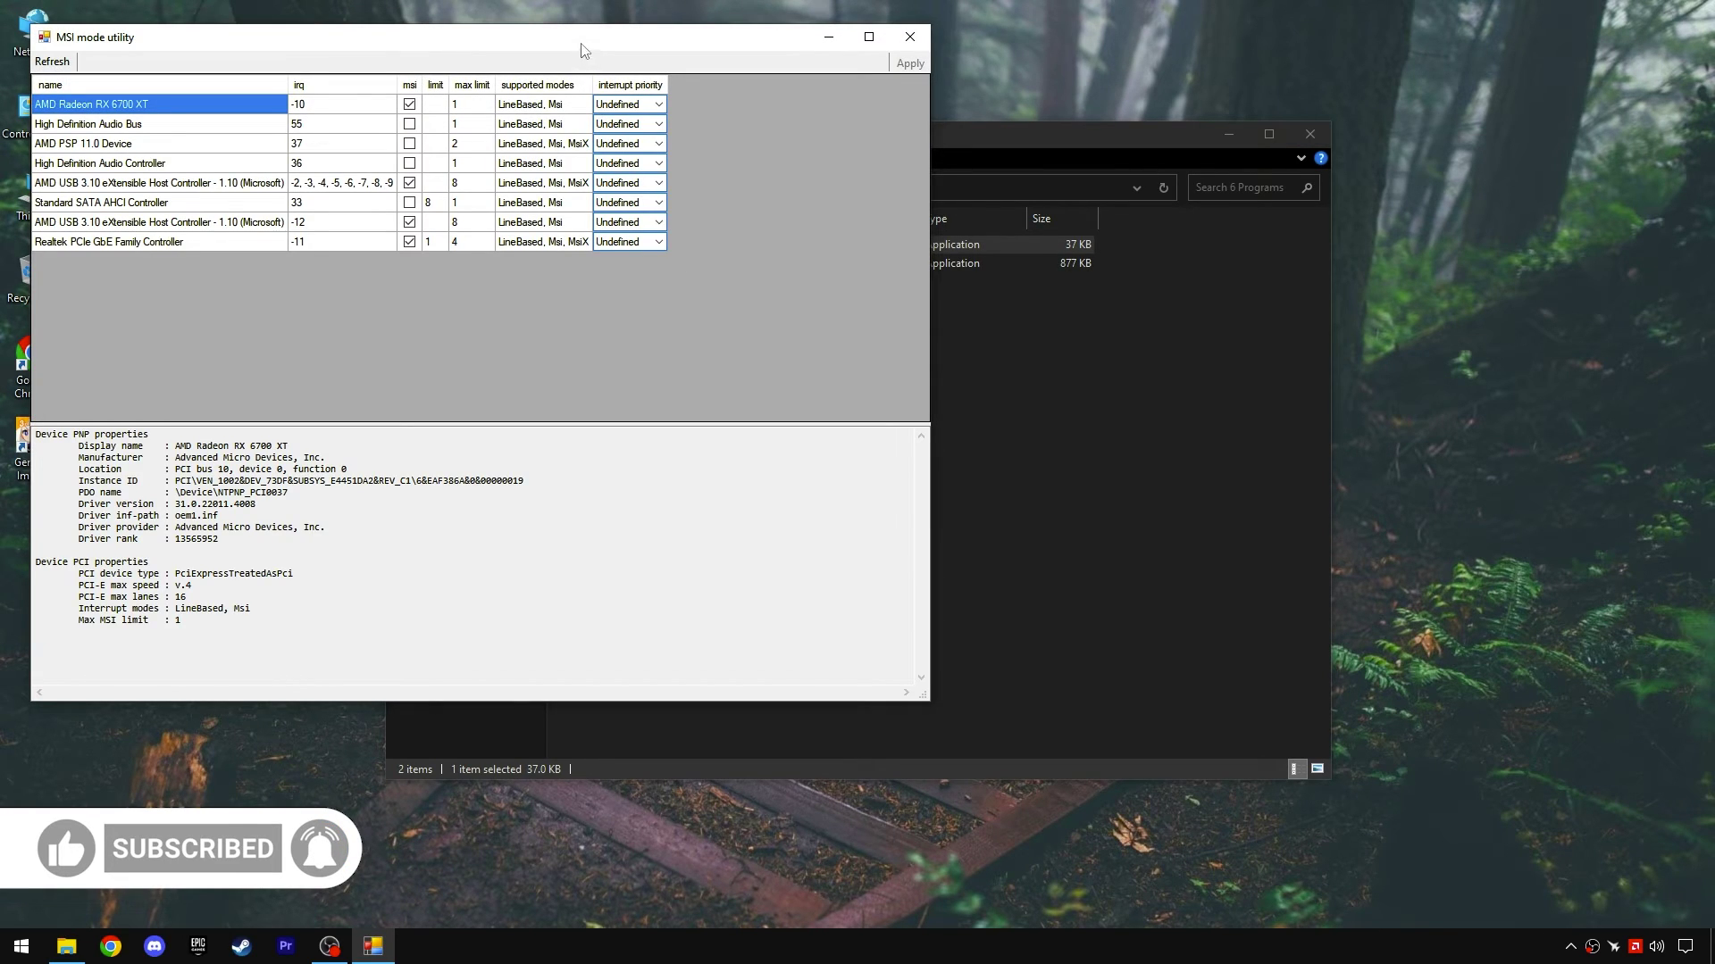
pyautogui.moveTo(574, 46); pyautogui.dragTo(763, 135)
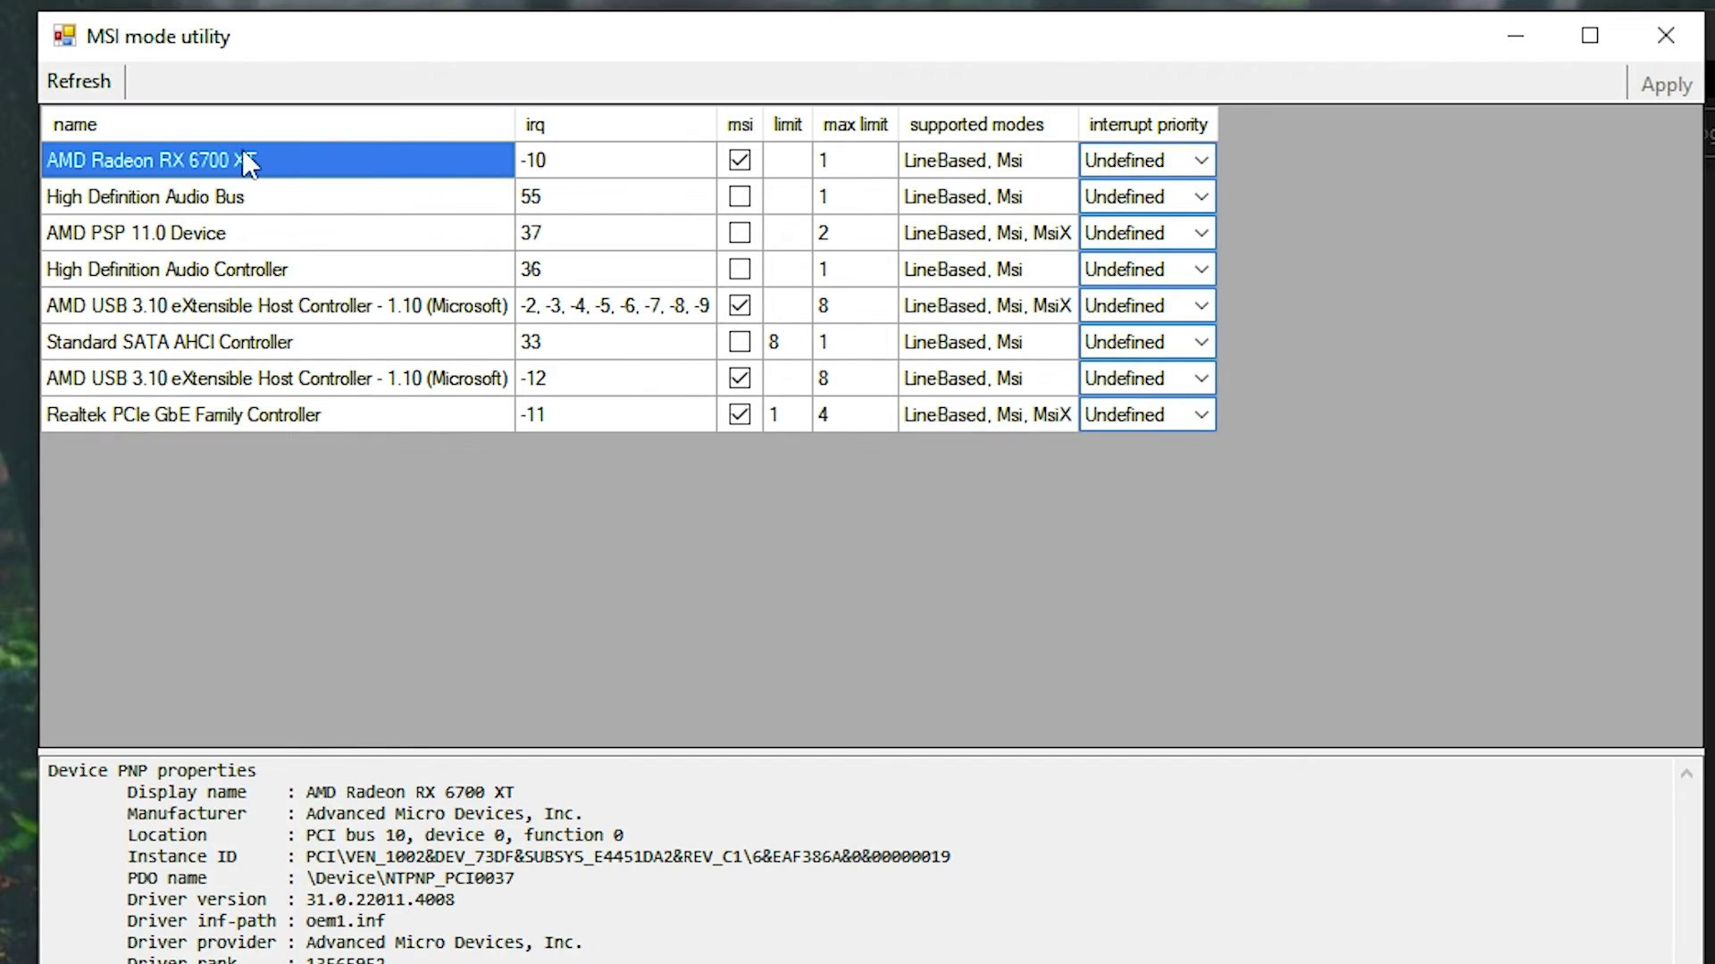
# - Keep msi enabled for the AMD Radeon RX 6700 XT and set its interrupt priority to High
pyautogui.click(740, 162)
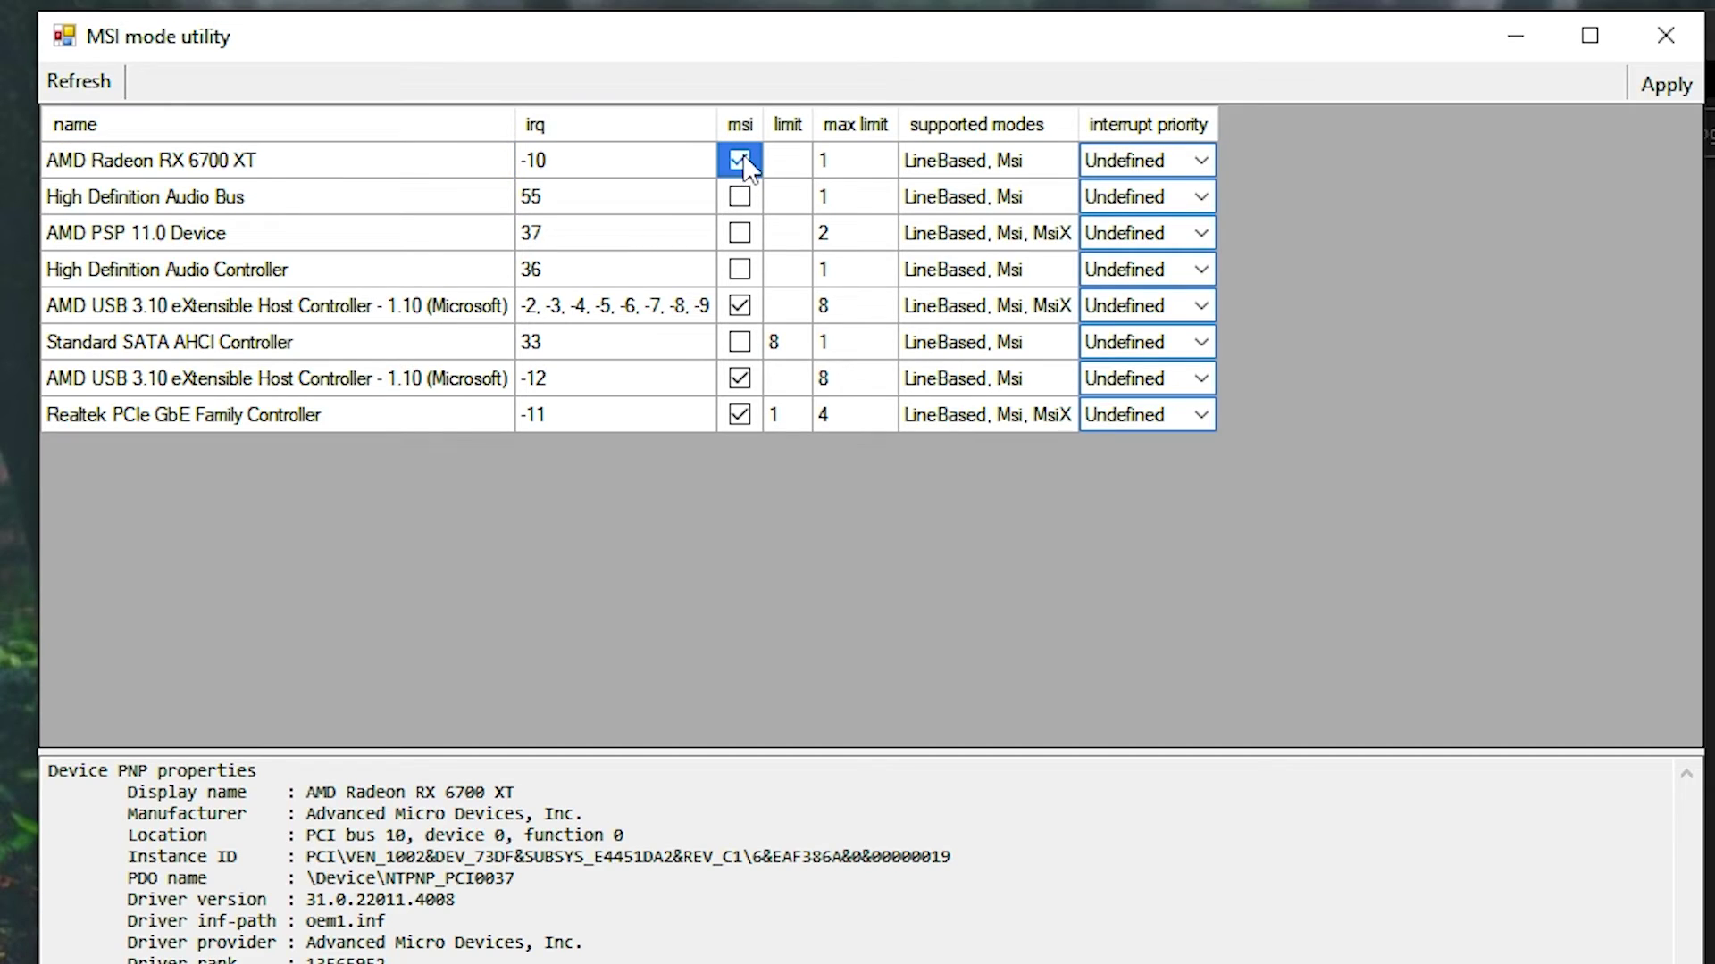
pyautogui.click(1201, 161)
pyautogui.click(1163, 246)
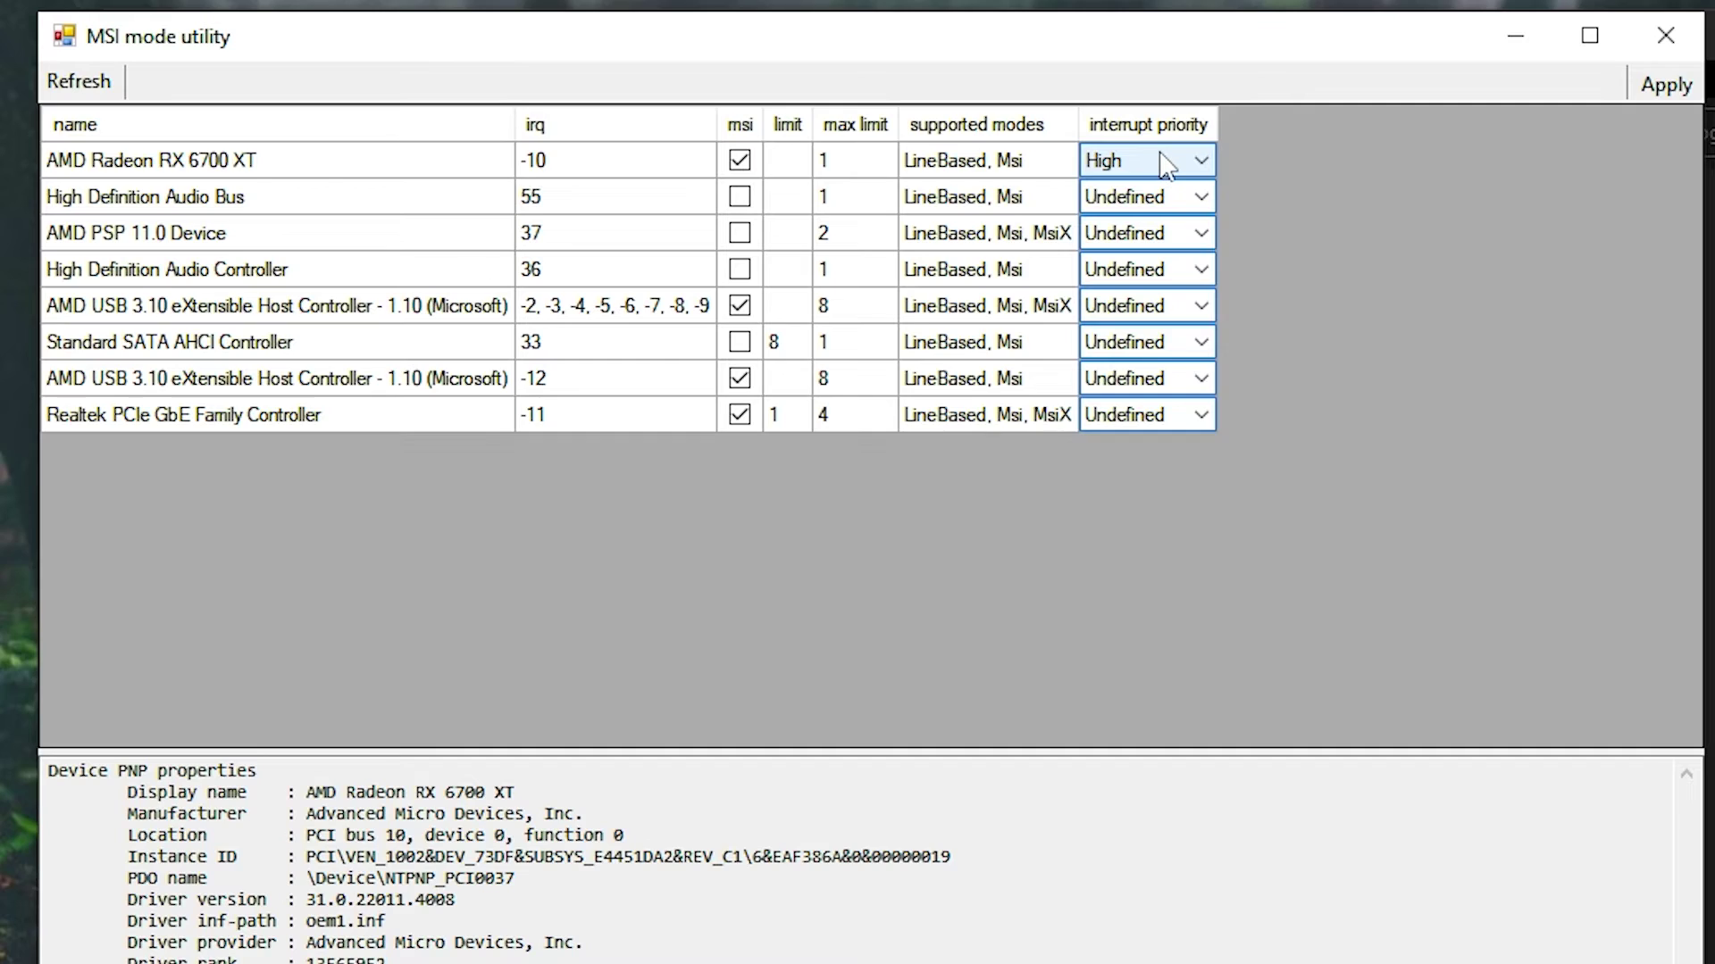
# - Set the interrupt priority of both AMD USB 3.10 eXtensible Host Controllers to High, and close the MSI mode utility
pyautogui.click(313, 308)
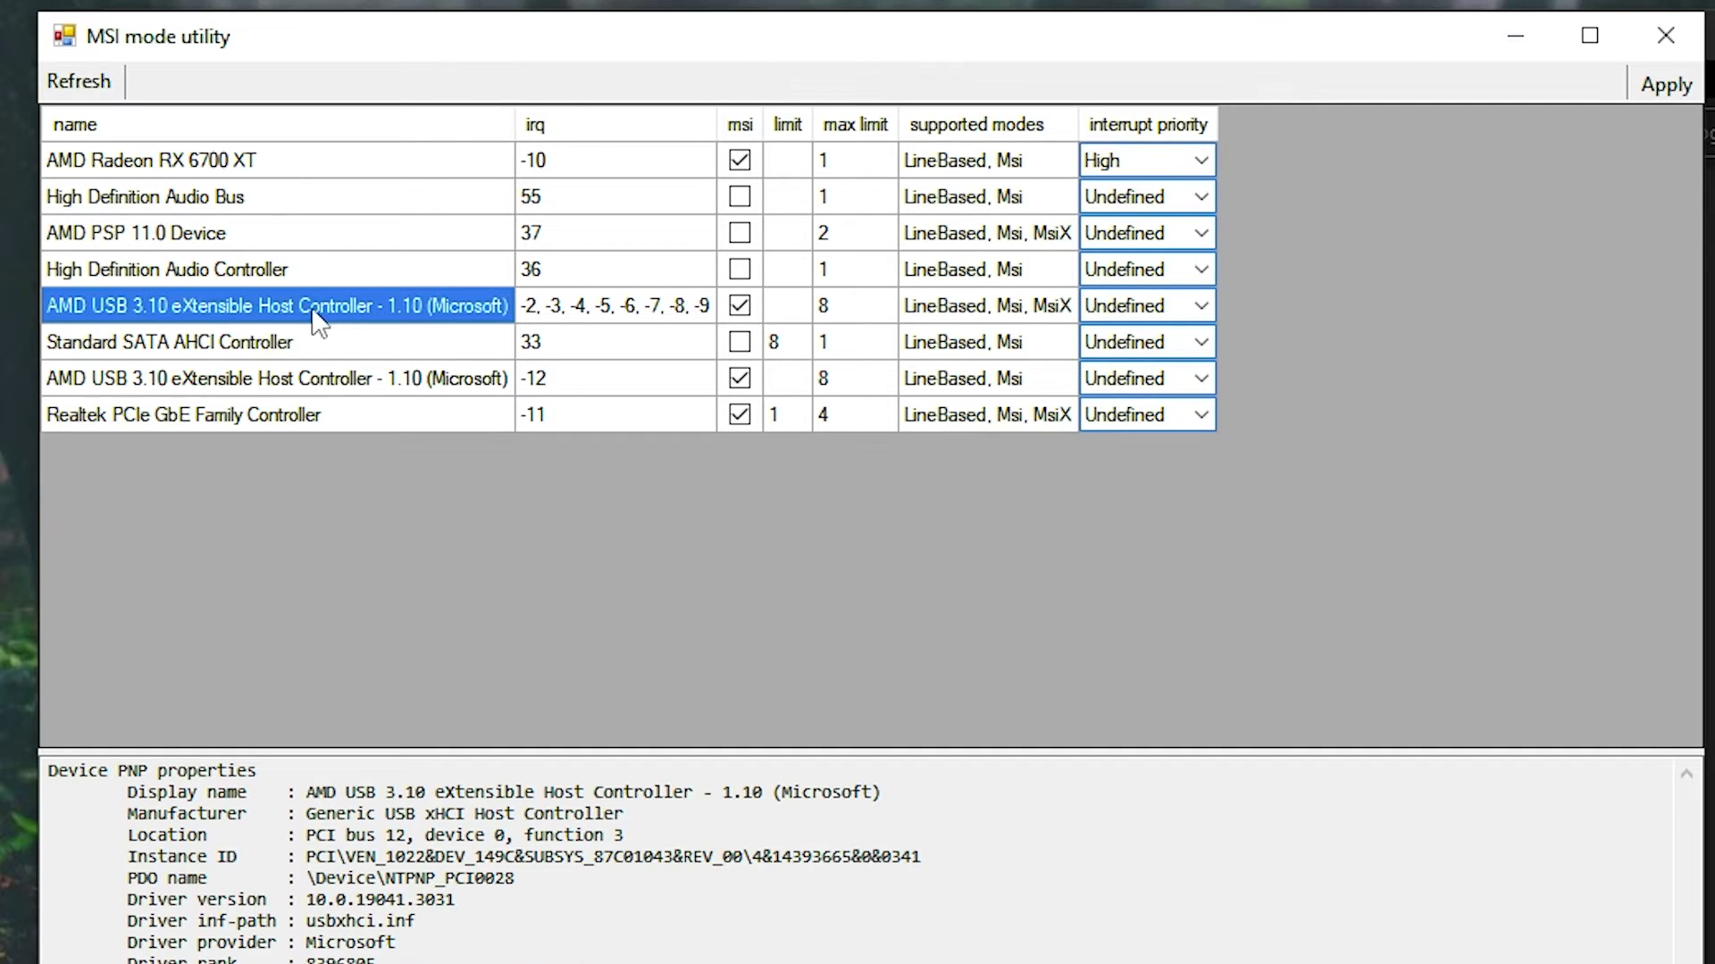
pyautogui.click(1199, 306)
pyautogui.click(1161, 391)
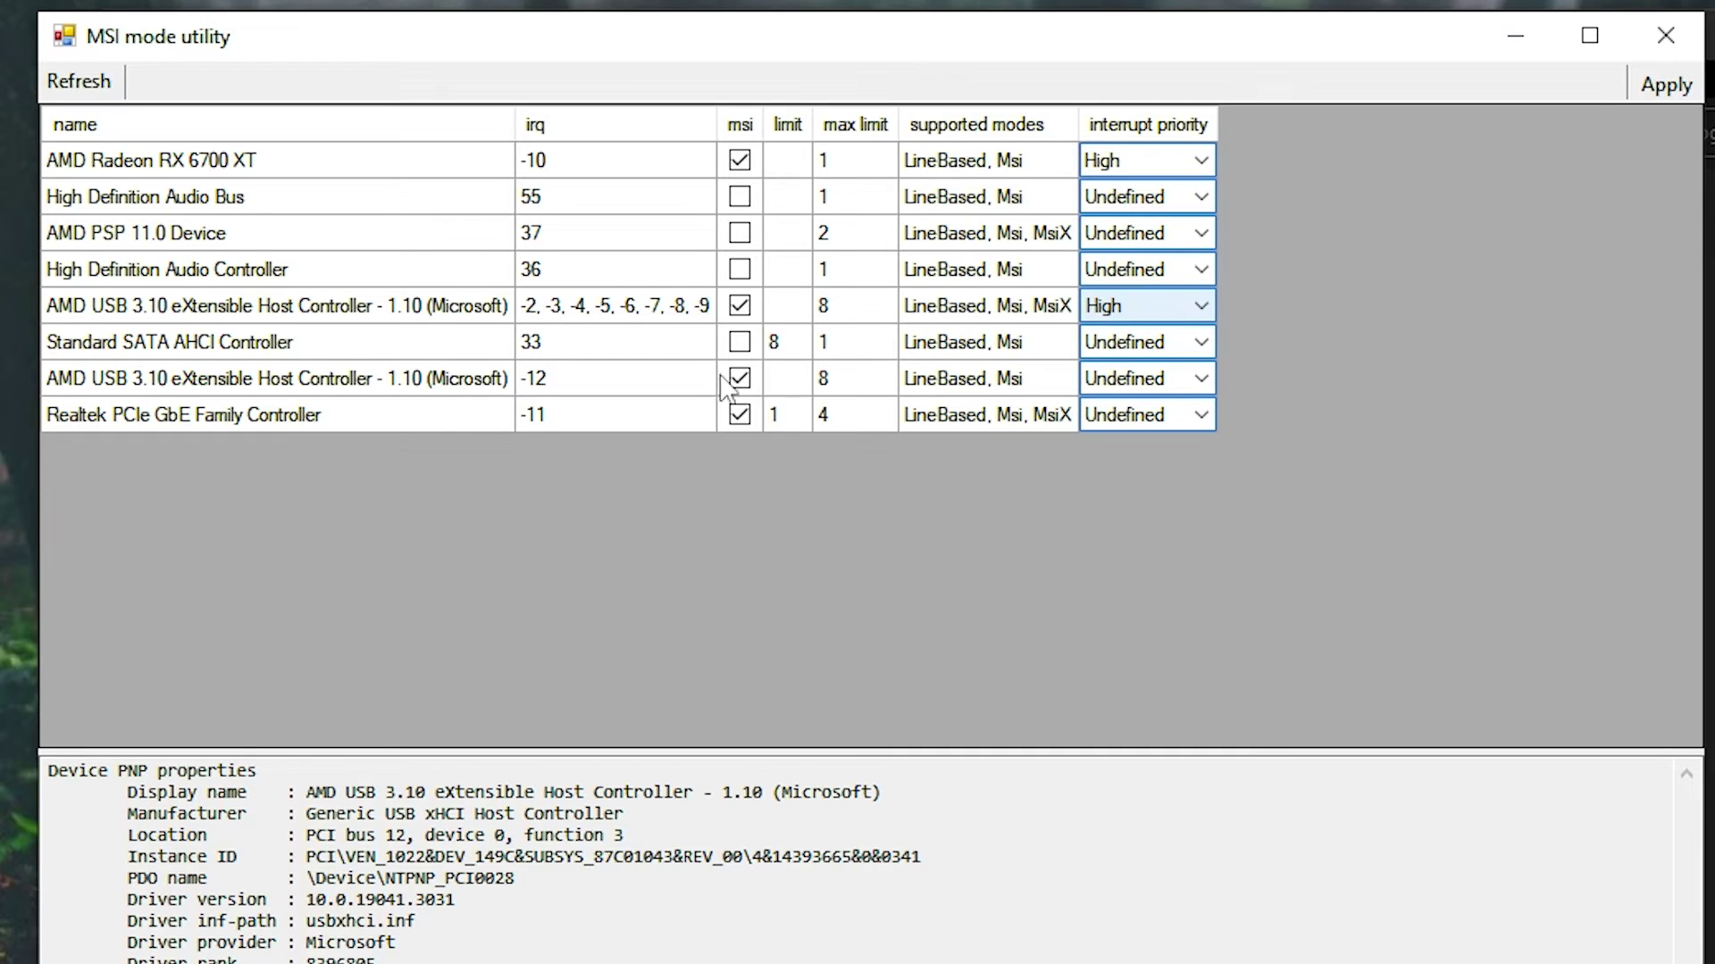
pyautogui.click(328, 382)
pyautogui.click(1201, 379)
pyautogui.click(1152, 464)
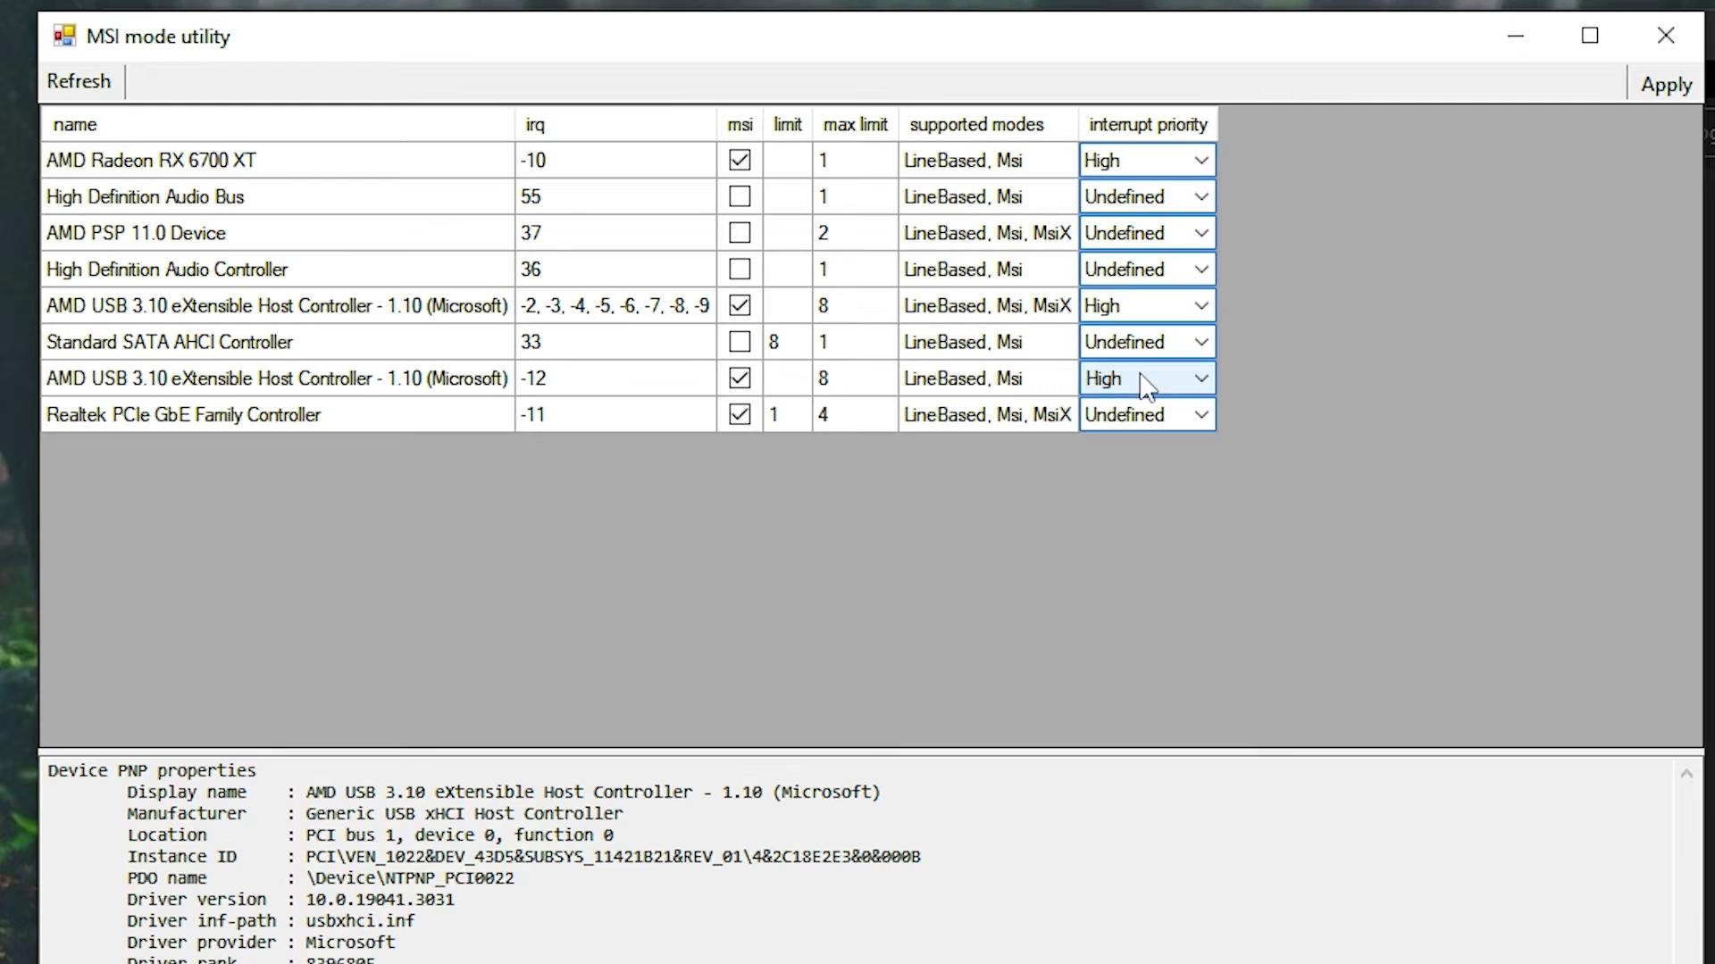
pyautogui.click(1670, 27)
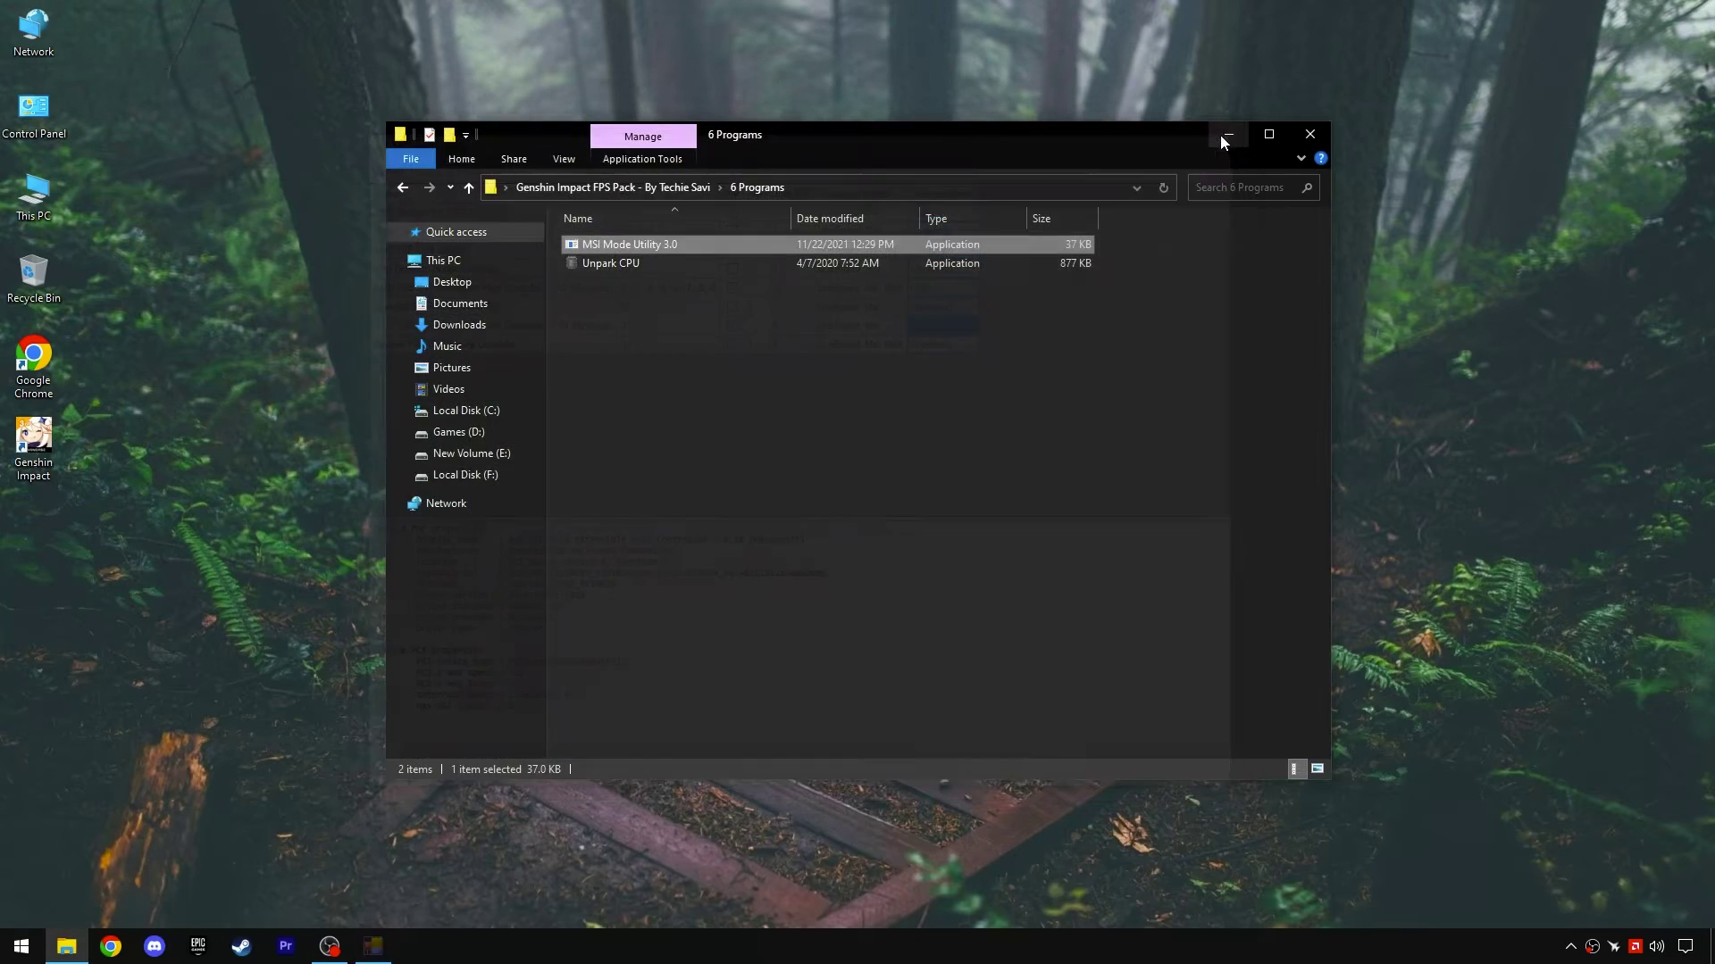
# - In Unpark CPU, choose the Ultimate Performance plan with core parking index 100%, unpark all cores, apply, and return to the main pack folder
pyautogui.click(608, 264)
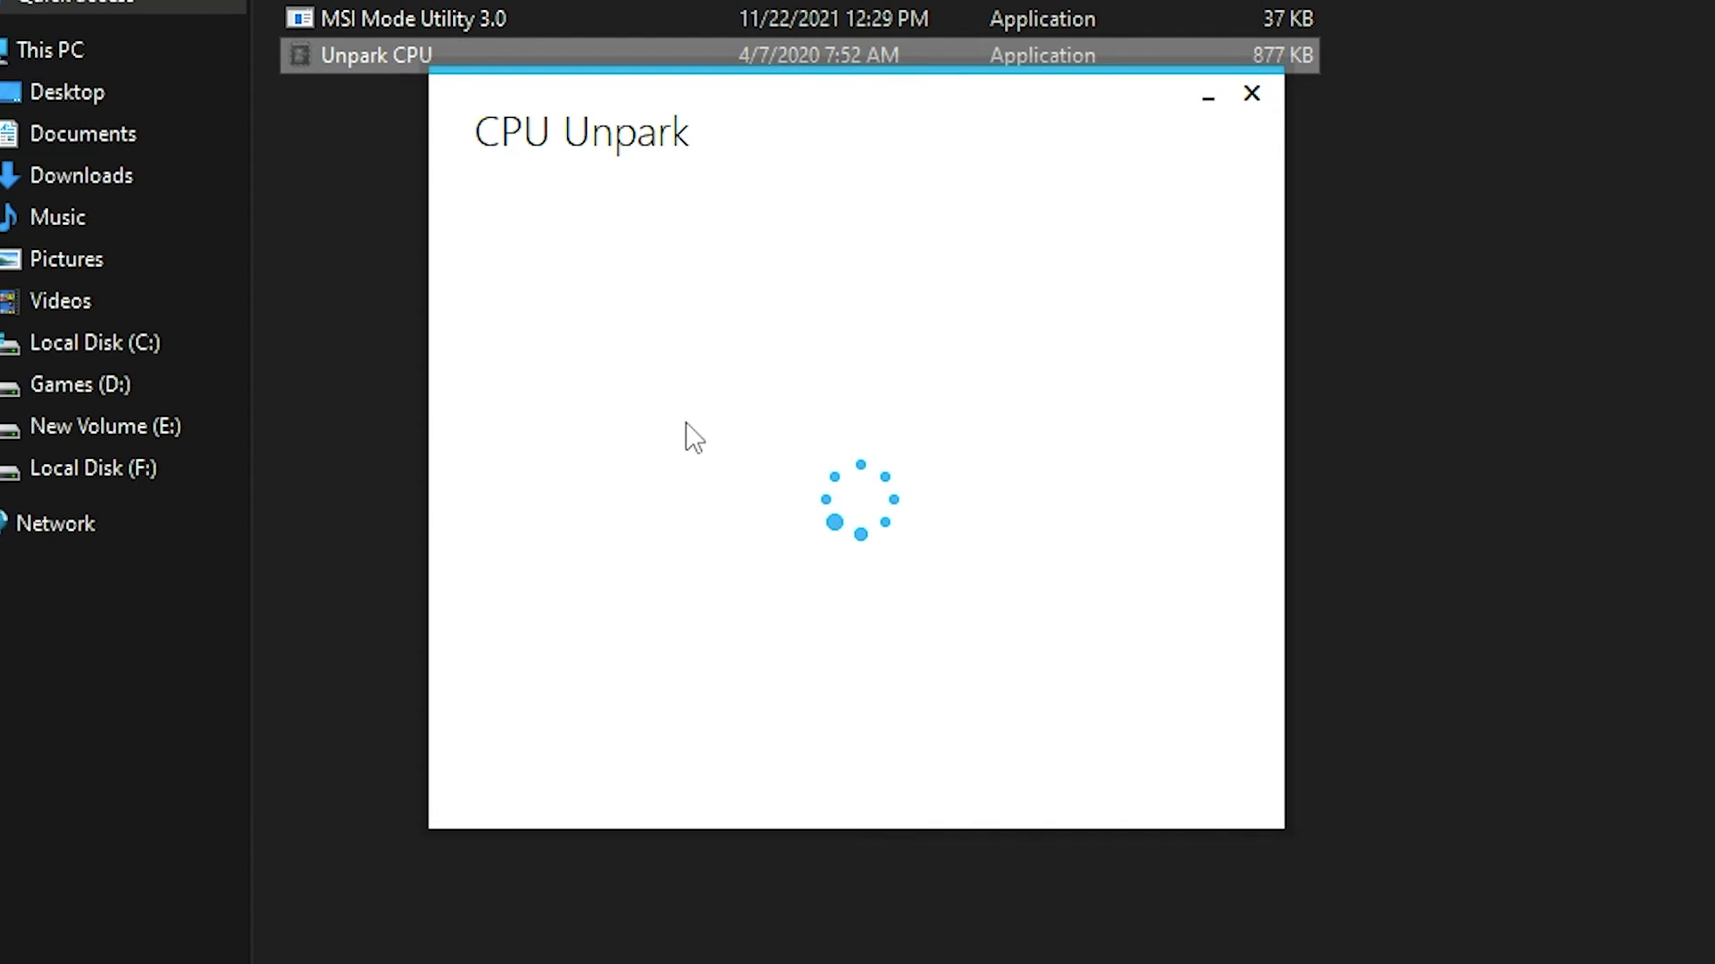
pyautogui.click(927, 504)
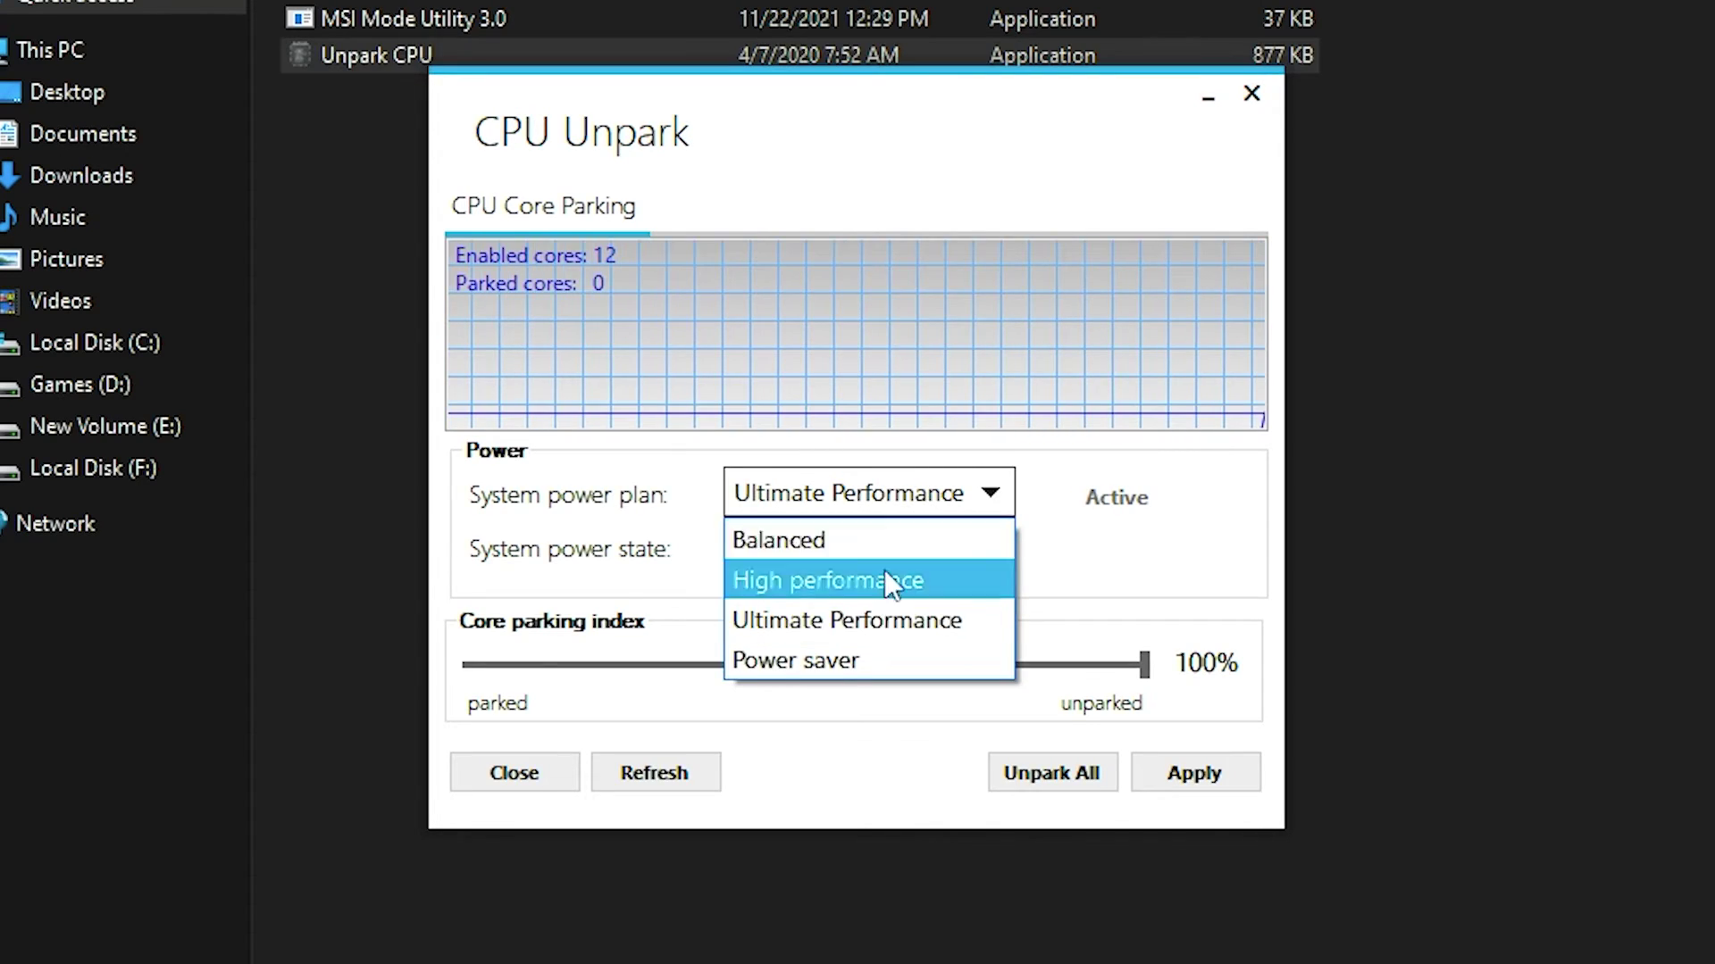
pyautogui.click(864, 634)
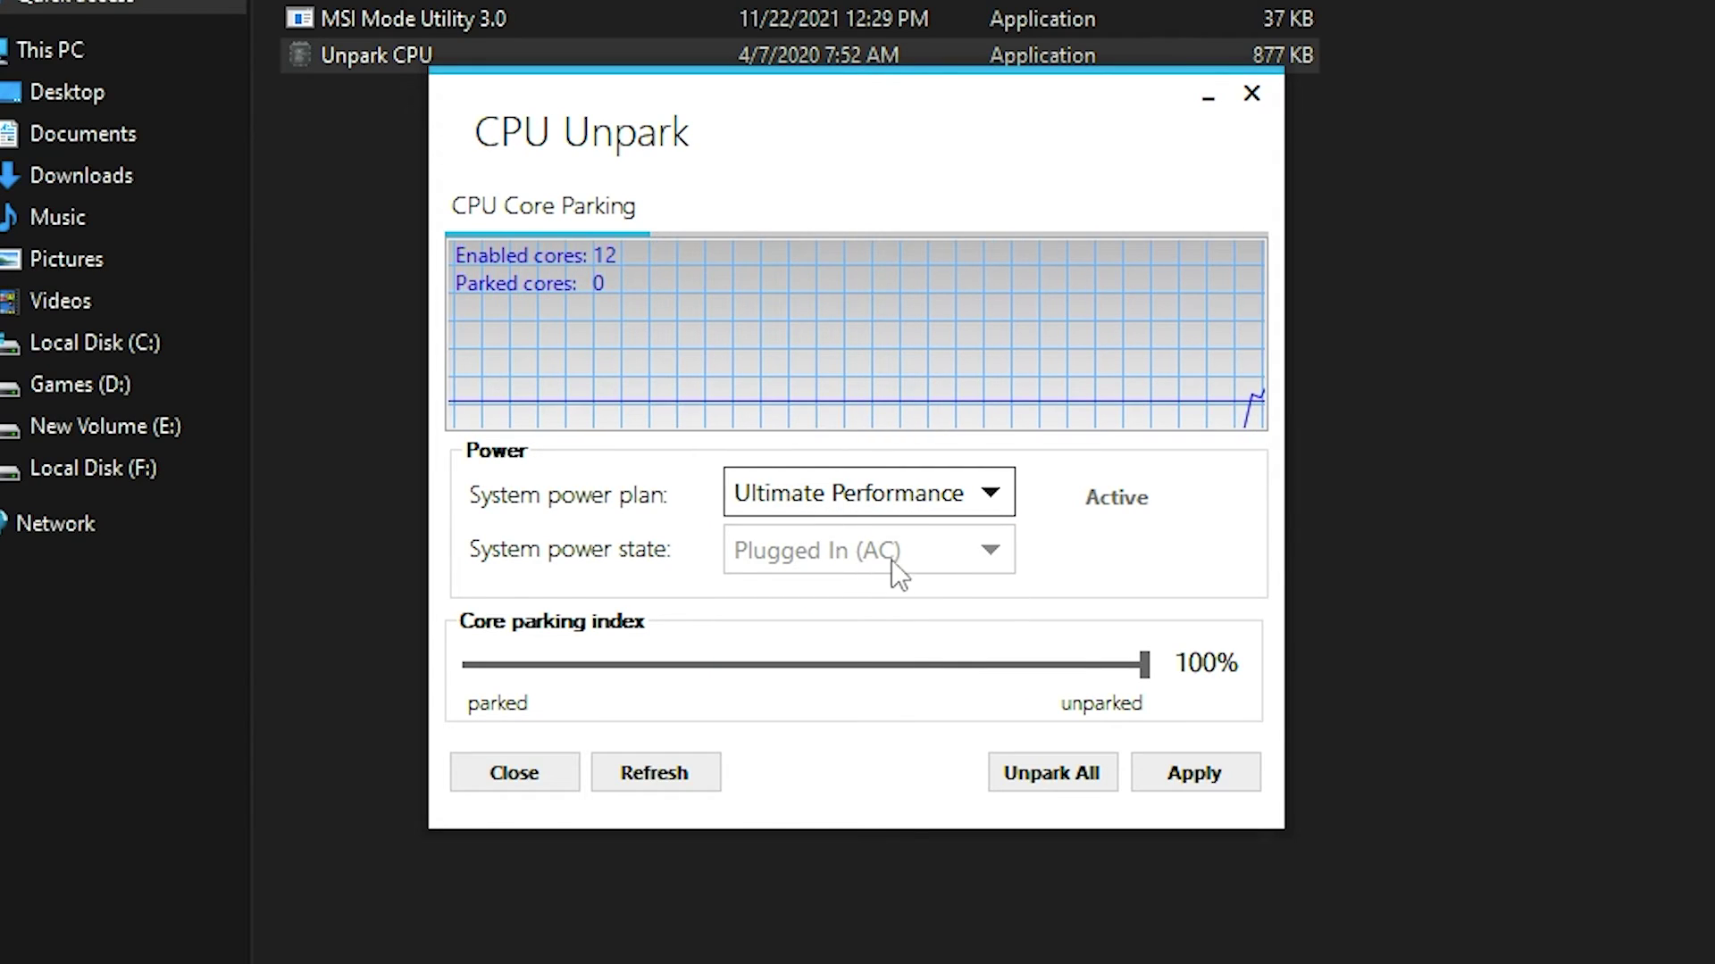
pyautogui.moveTo(945, 661); pyautogui.dragTo(1244, 677)
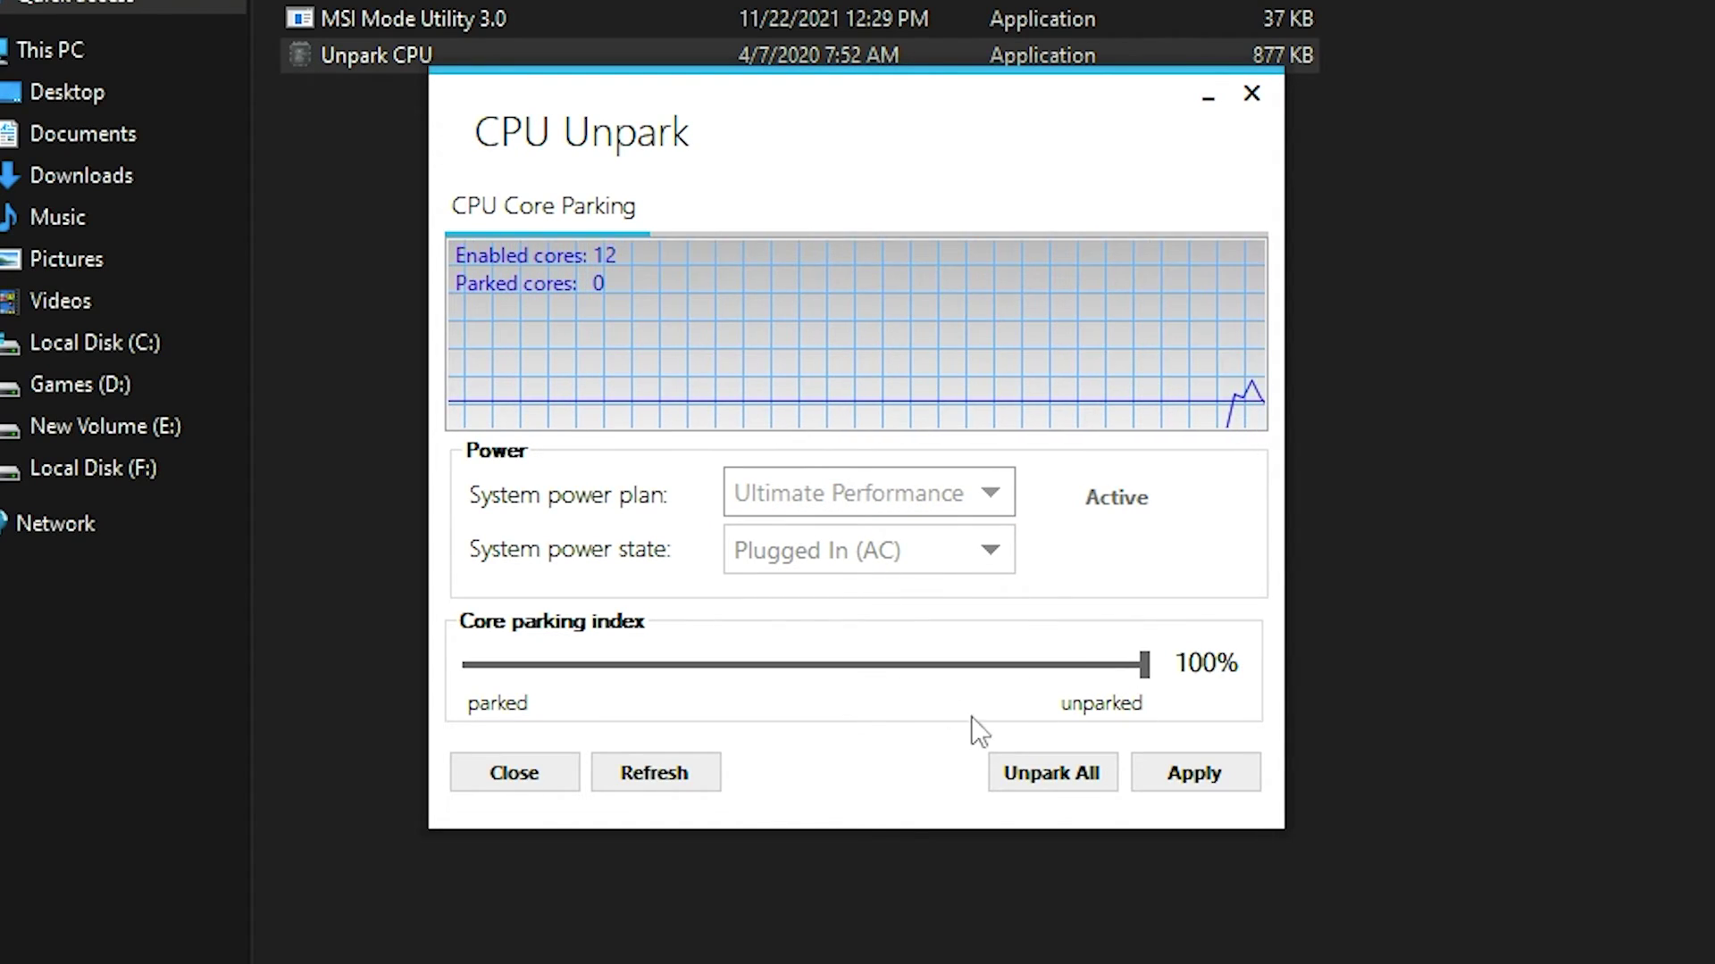
pyautogui.click(1059, 775)
pyautogui.click(1090, 546)
pyautogui.click(1201, 773)
pyautogui.click(1089, 546)
pyautogui.click(516, 769)
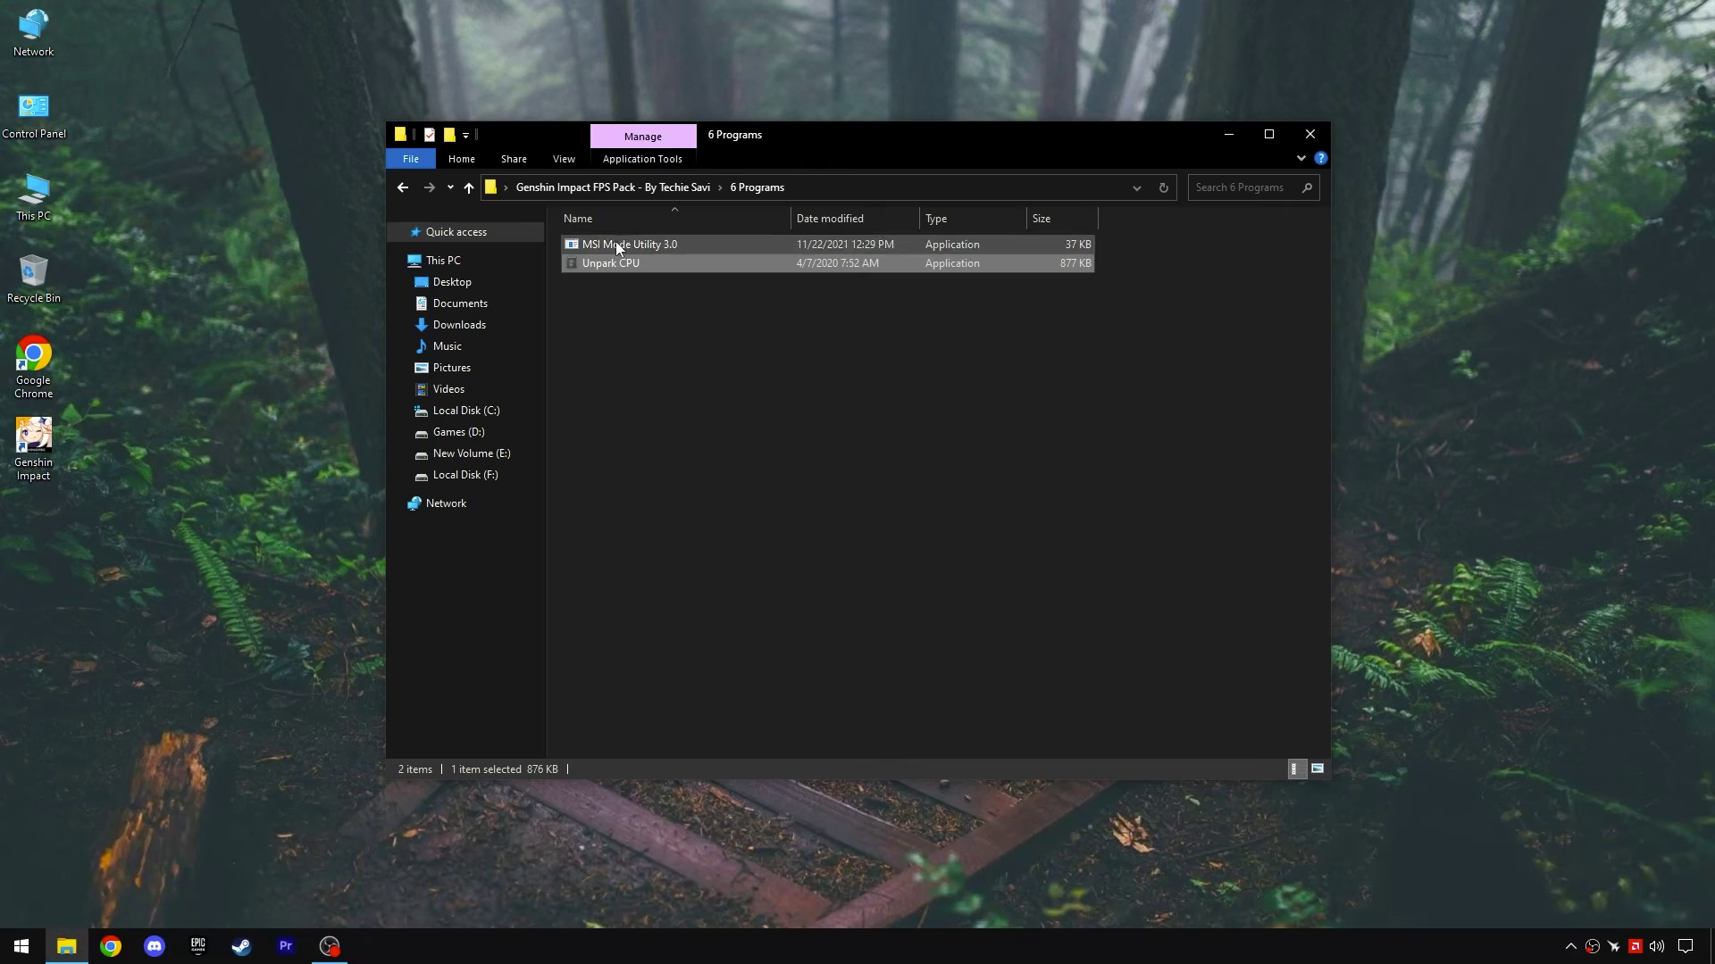
pyautogui.click(615, 188)
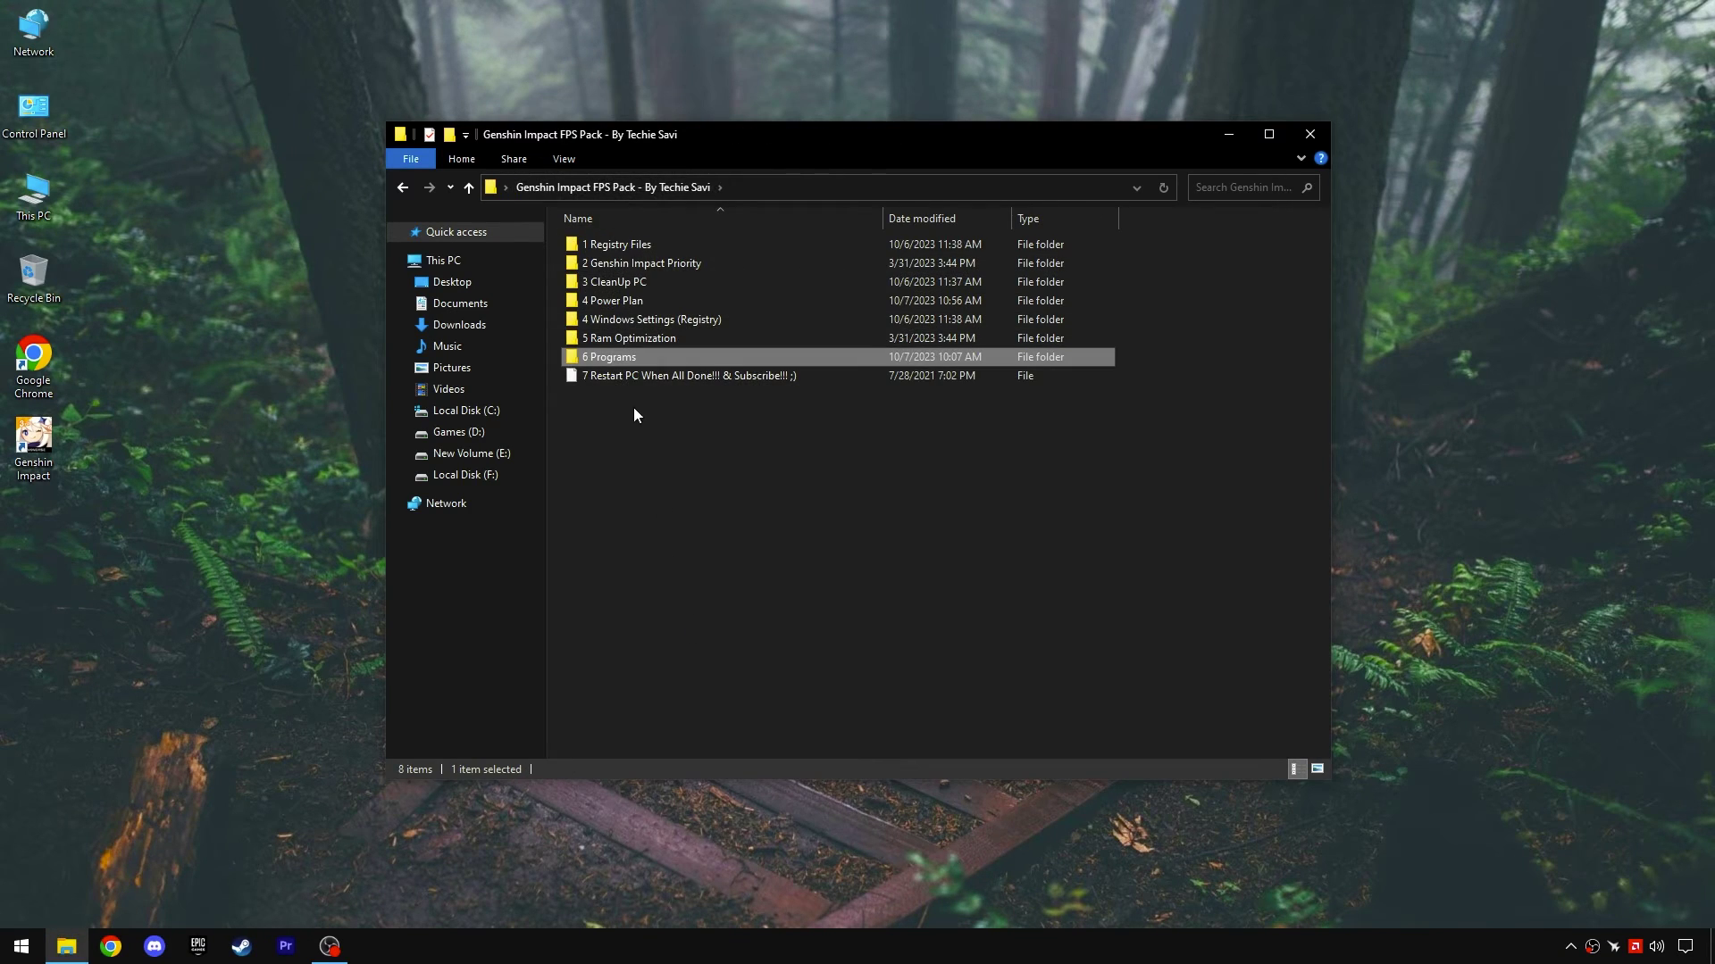
pyautogui.click(616, 382)
pyautogui.moveTo(655, 425); pyautogui.dragTo(848, 250)
pyautogui.click(785, 406)
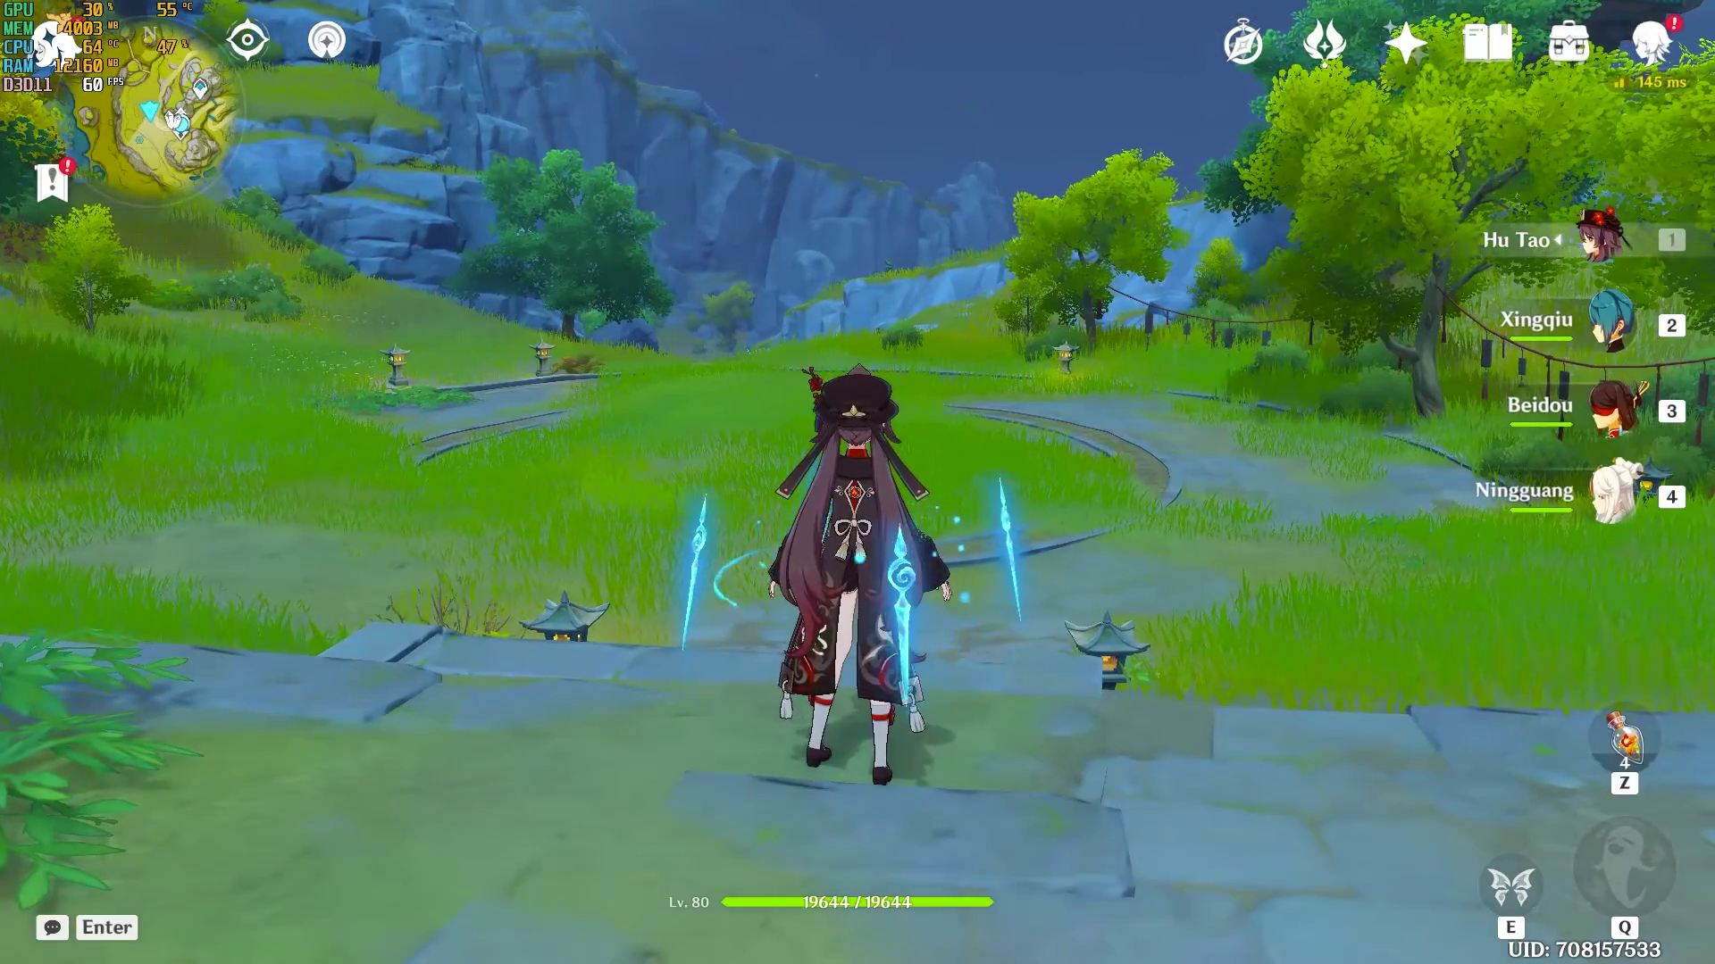
# - Open the Graphics settings in the running Genshin Impact game
pyautogui.press('Escape')
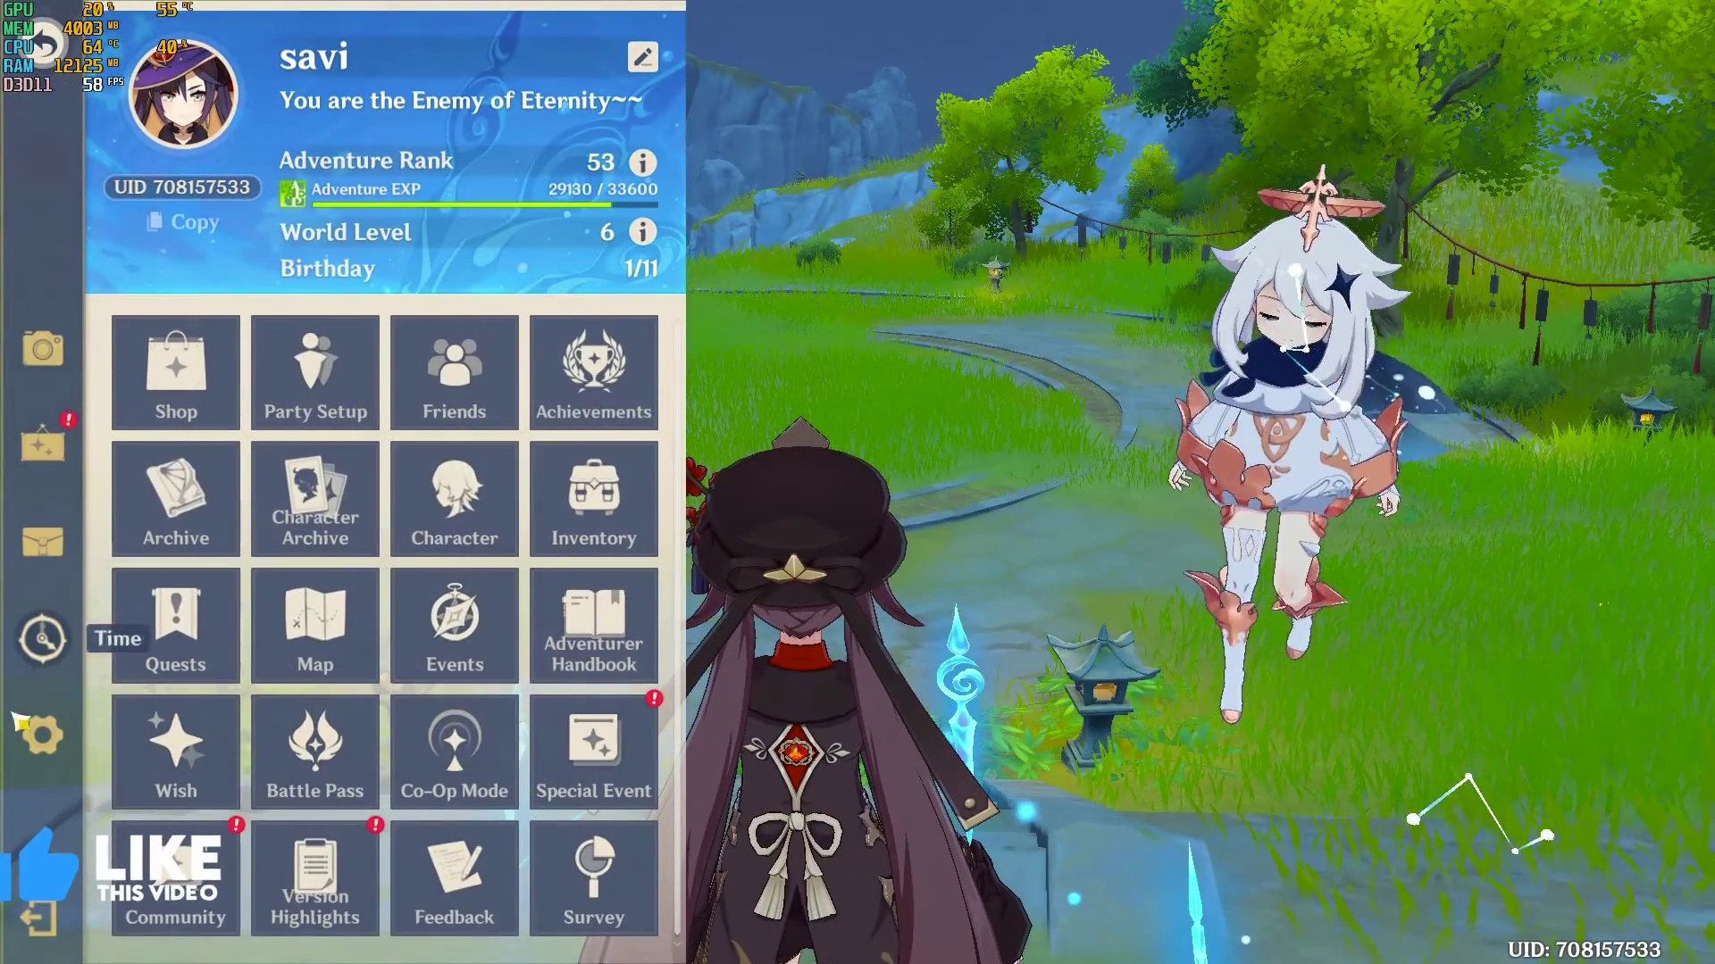
pyautogui.click(45, 737)
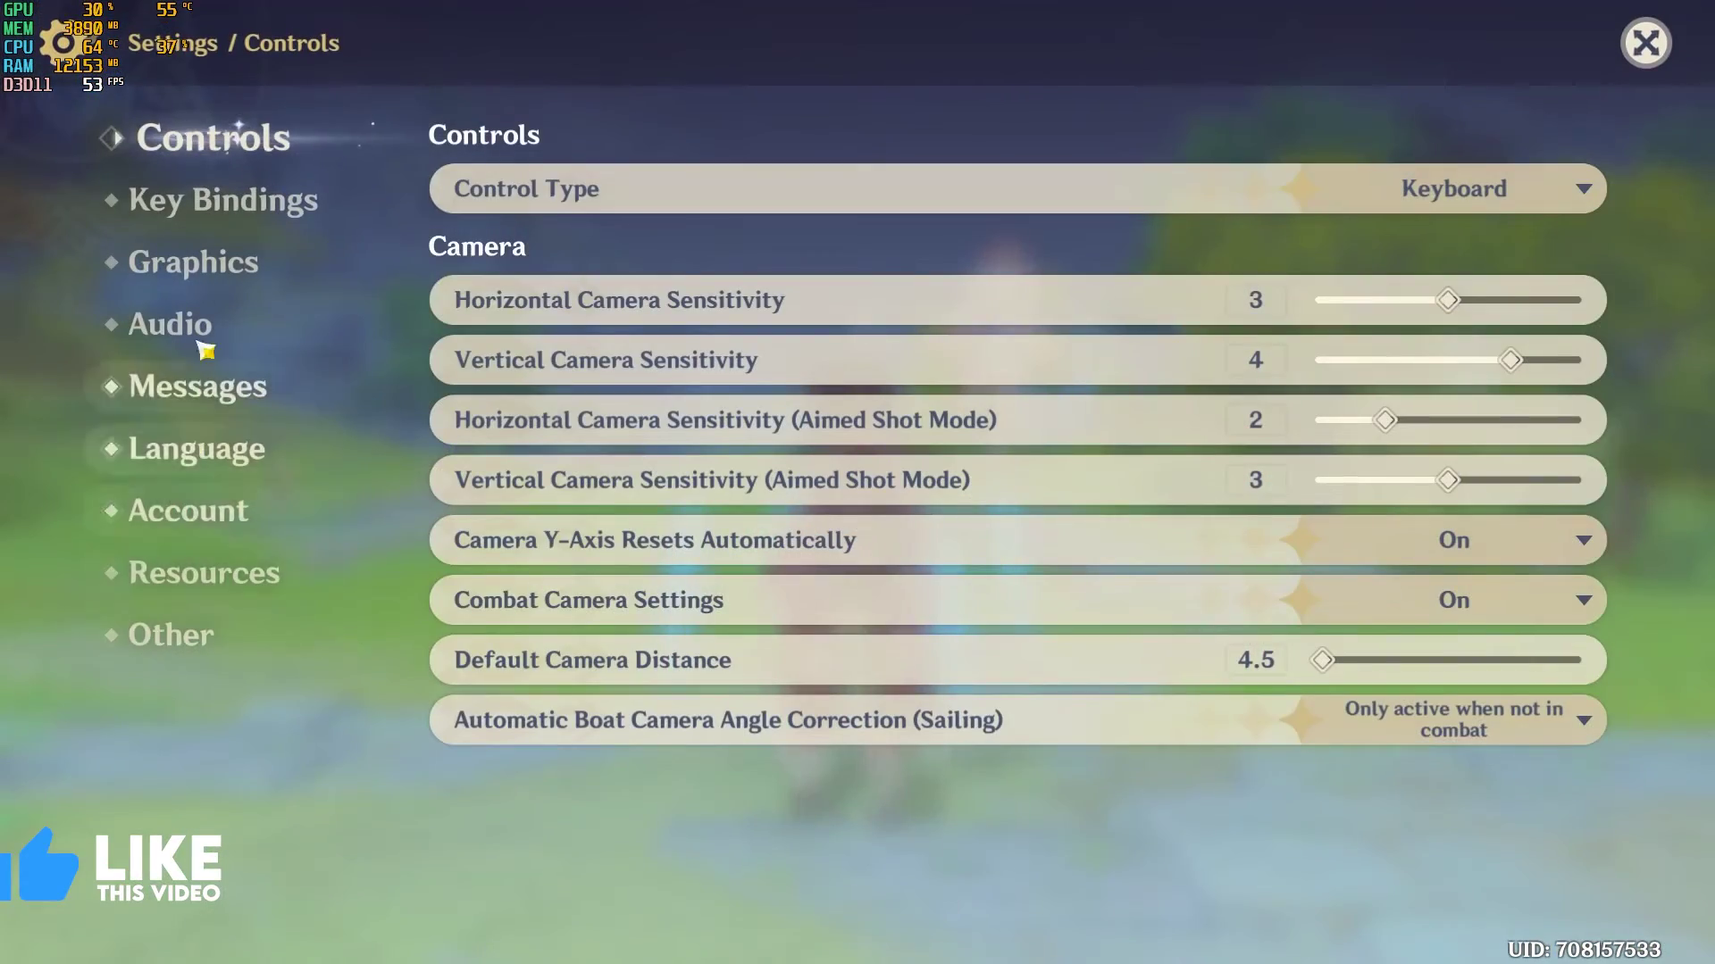
pyautogui.click(202, 270)
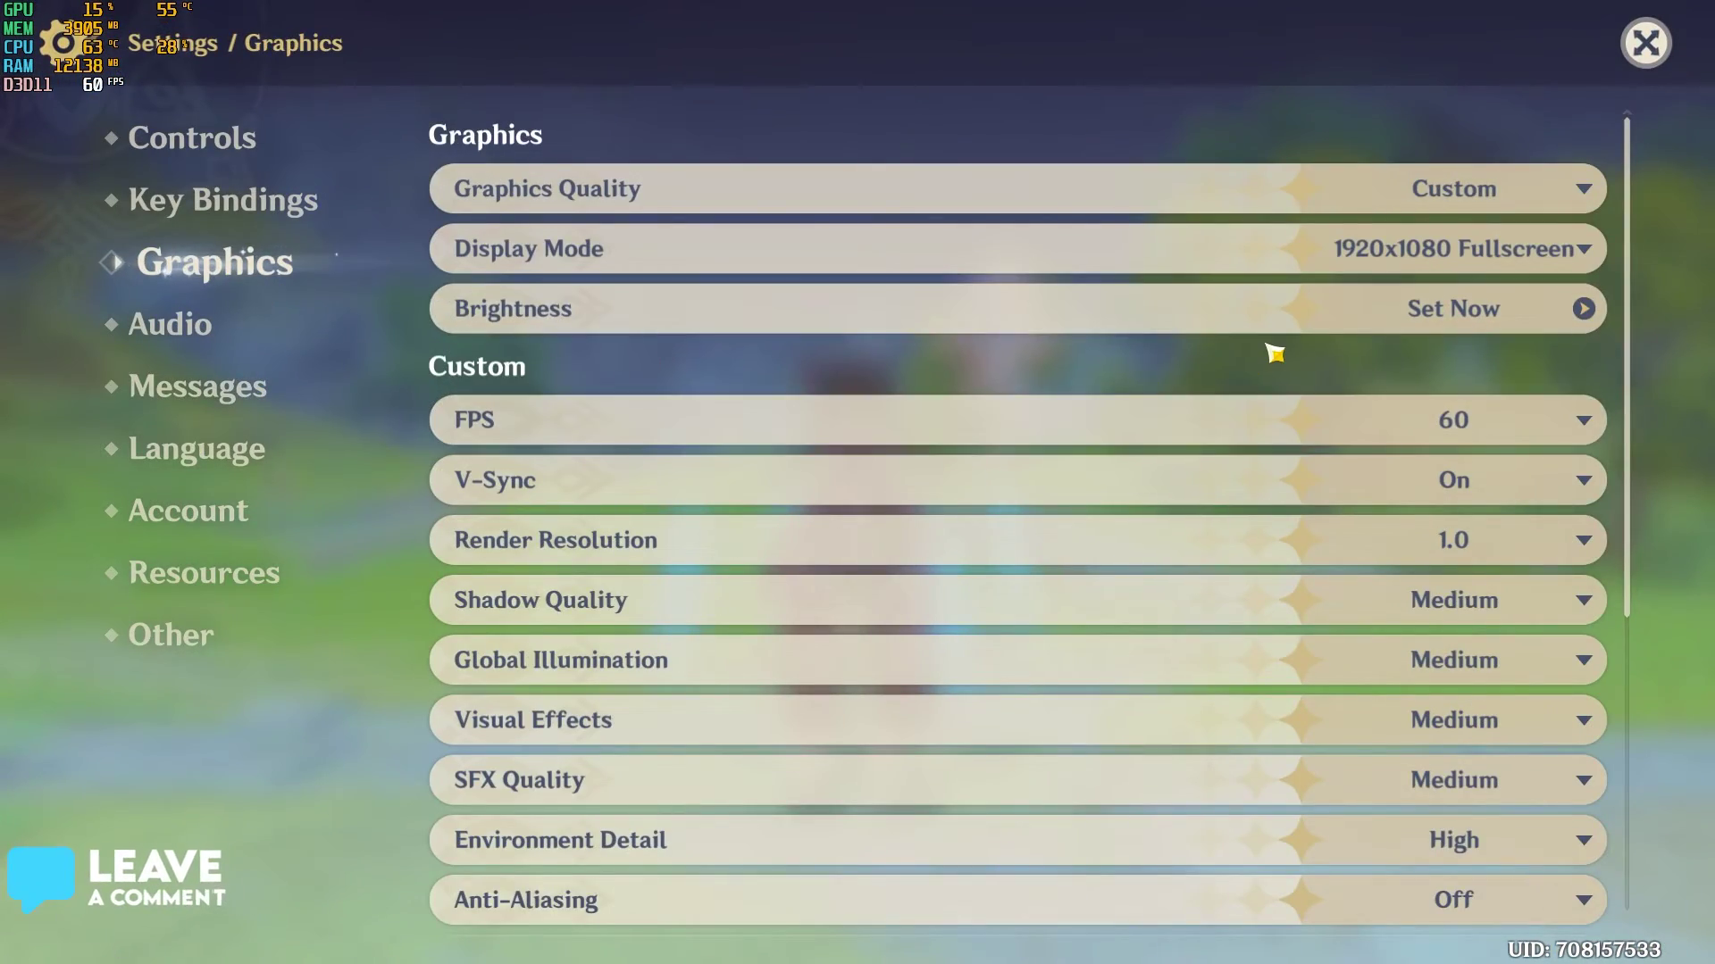
# - Keep the display mode at 1920x1080 Fullscreen and FPS at 60, and turn V-Sync off
pyautogui.scroll(-1, 1275, 352)
pyautogui.click(1426, 219)
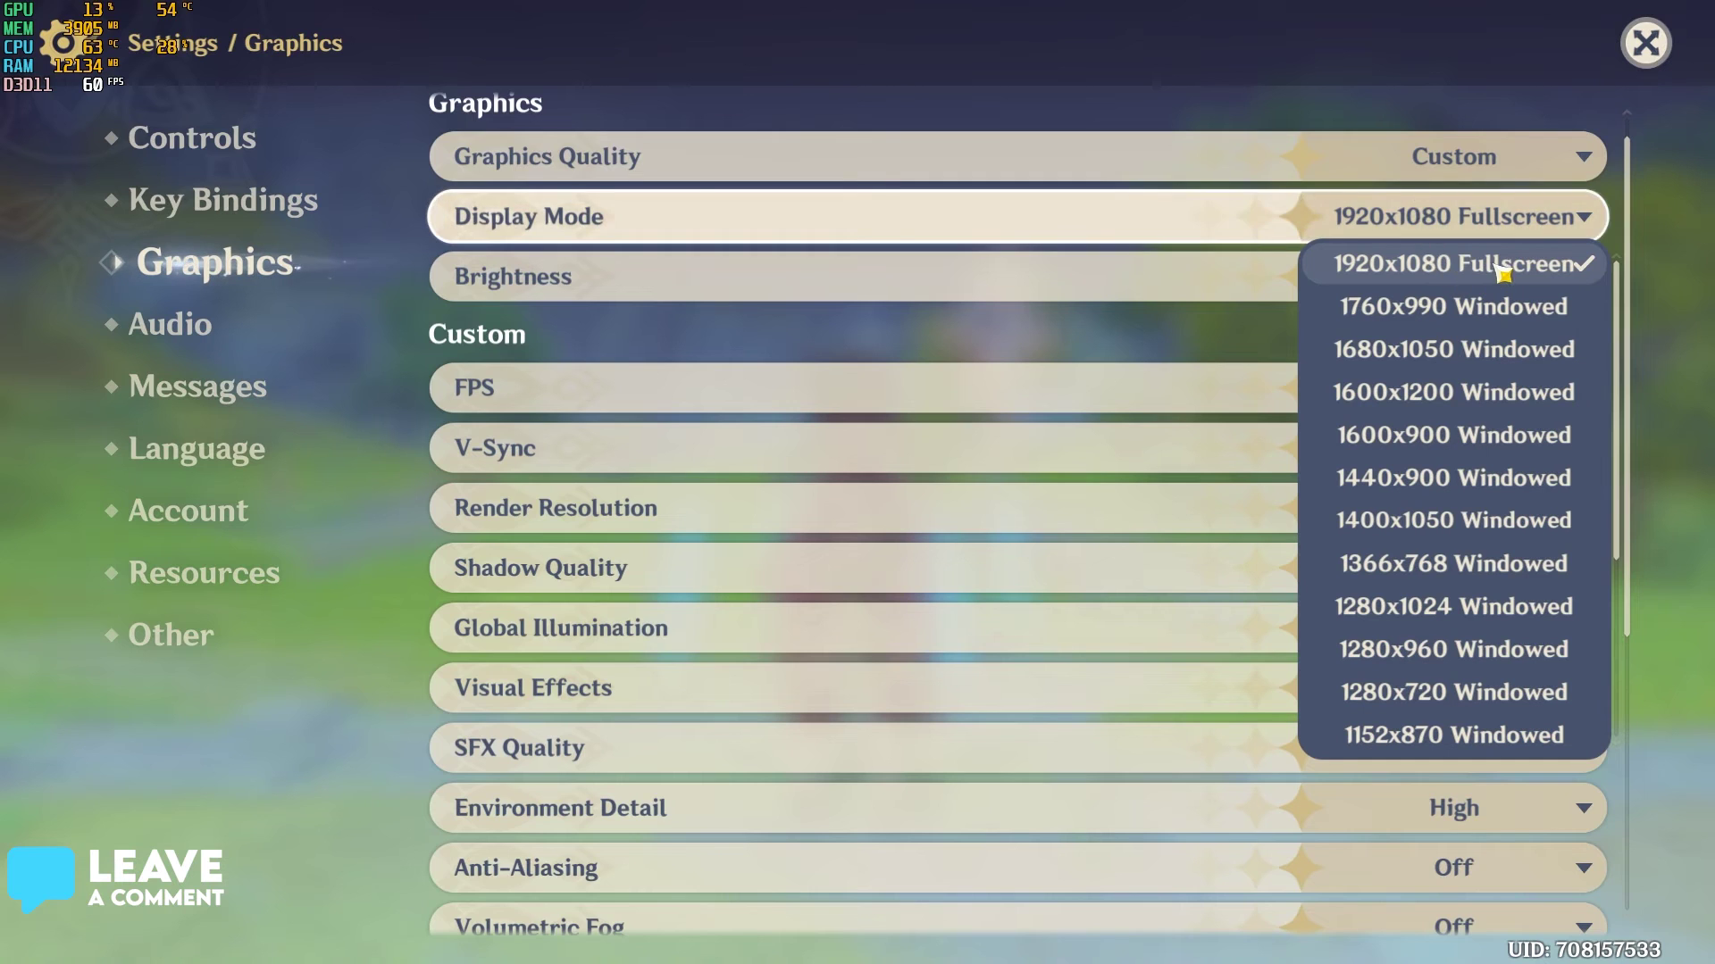
pyautogui.click(1500, 266)
pyautogui.click(1480, 403)
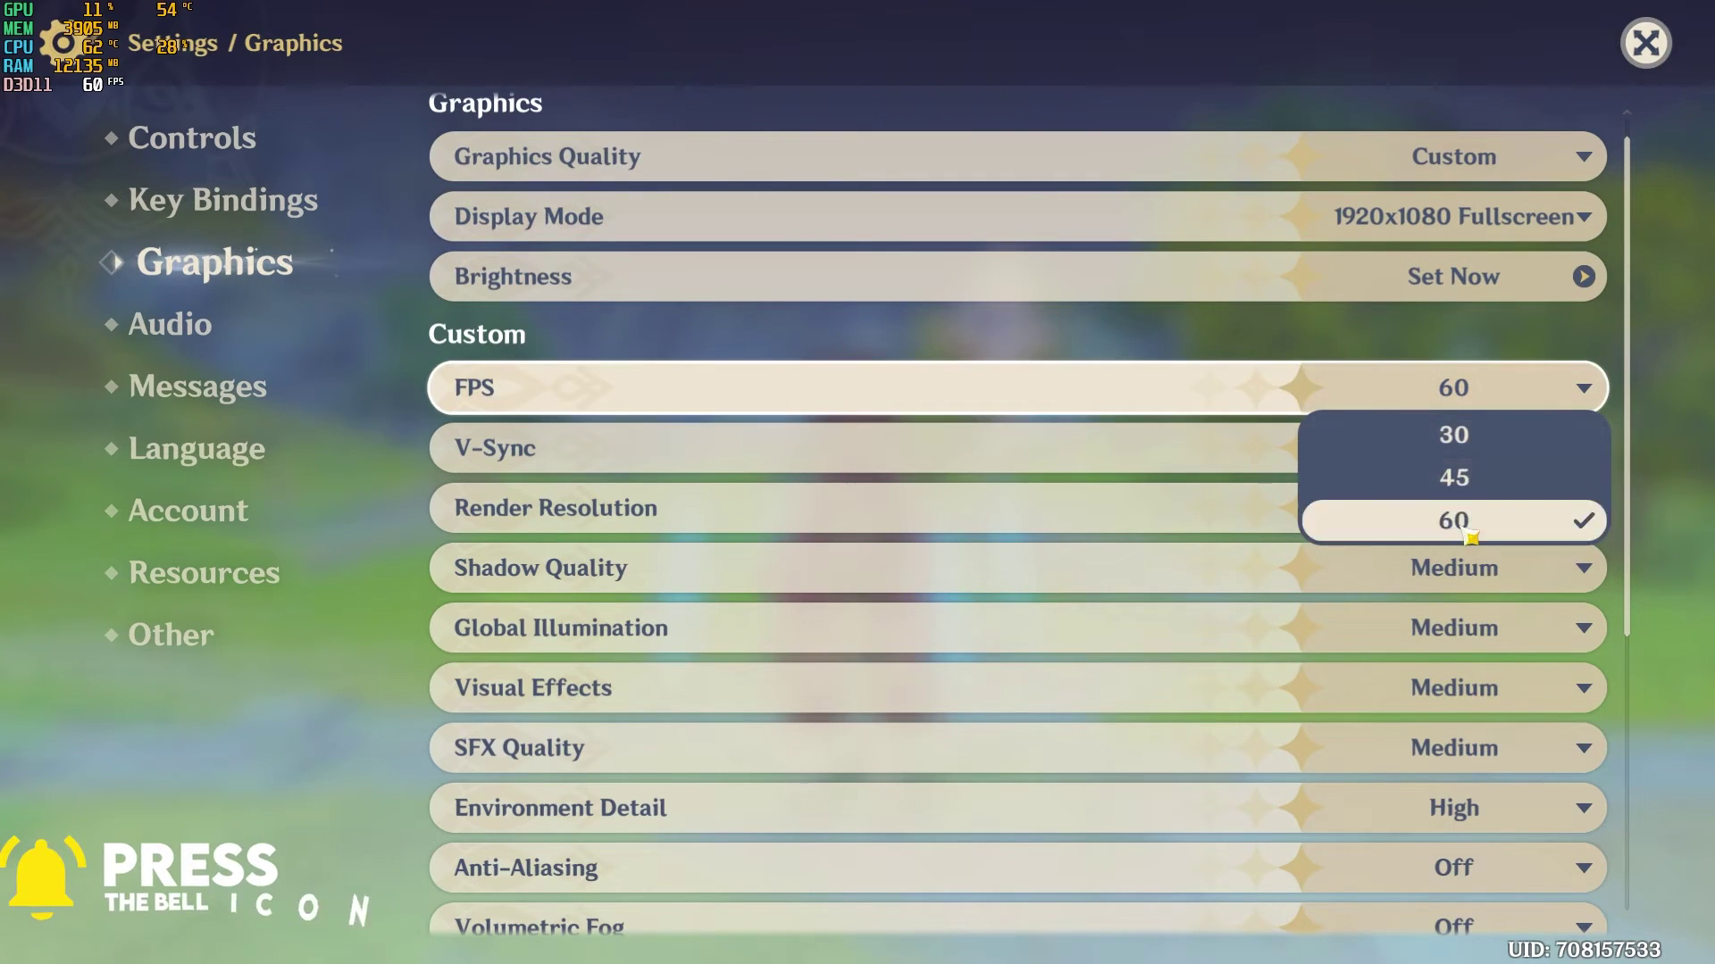
pyautogui.click(1455, 393)
pyautogui.click(1453, 447)
pyautogui.click(1462, 499)
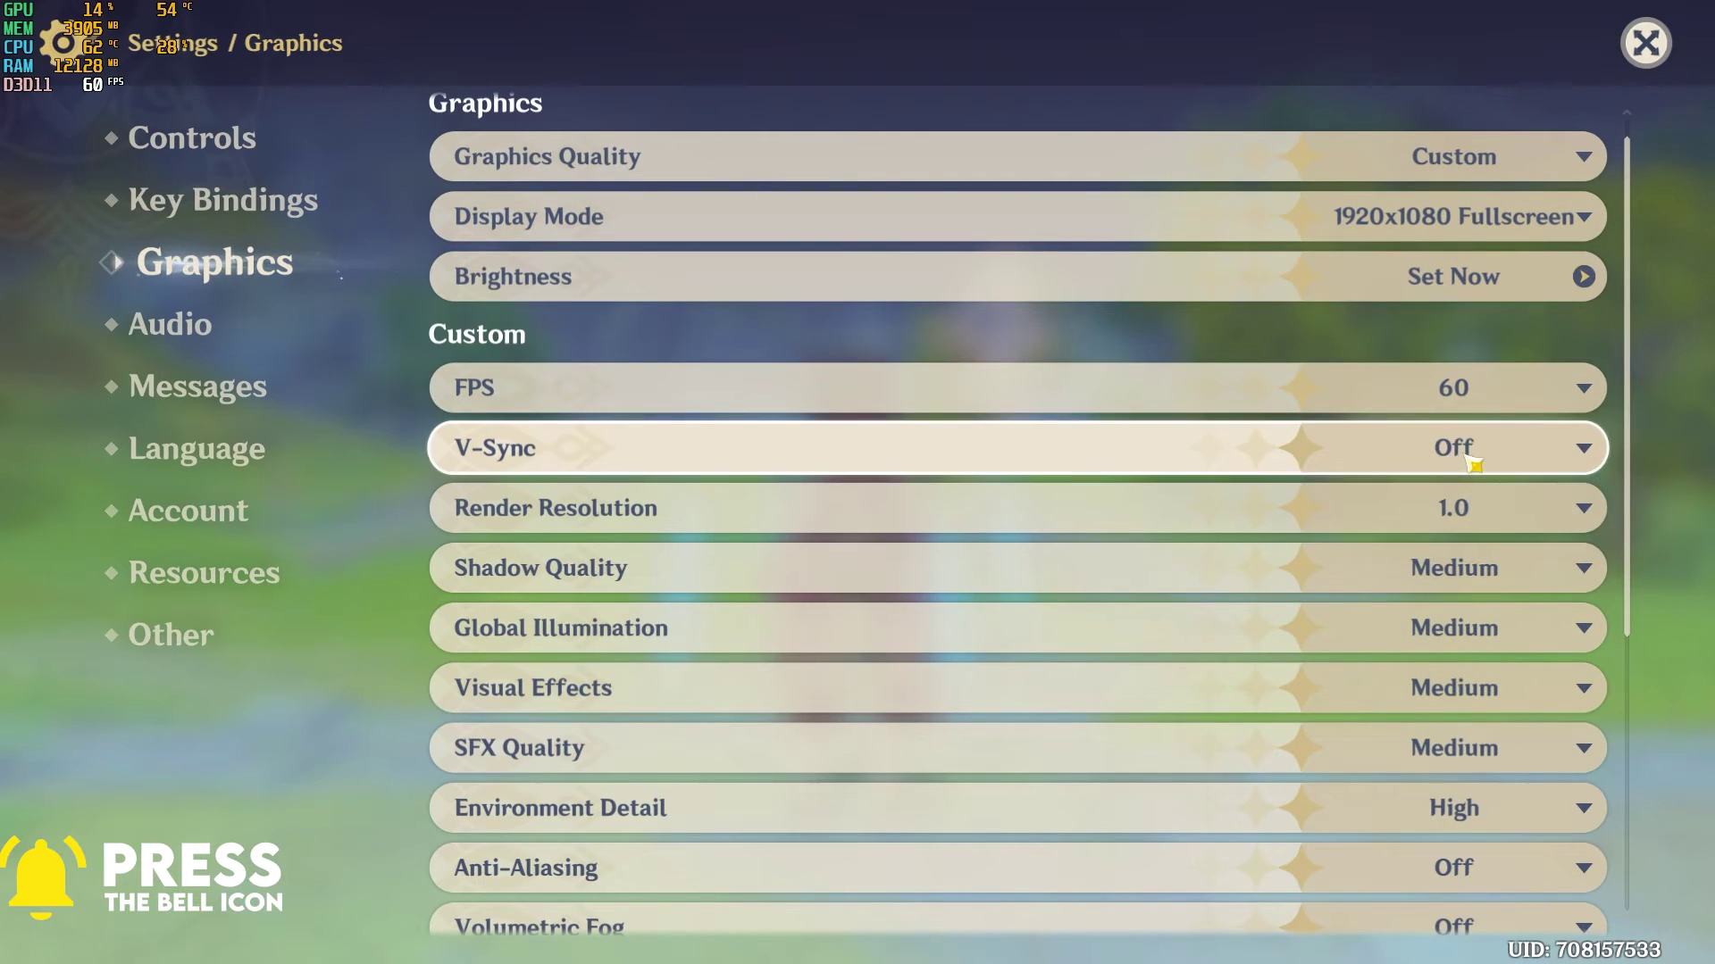
# - Keep Render Resolution at 1.0 and set Shadow Quality to Low
pyautogui.scroll(-1, 1460, 464)
pyautogui.click(1454, 491)
pyautogui.click(1453, 668)
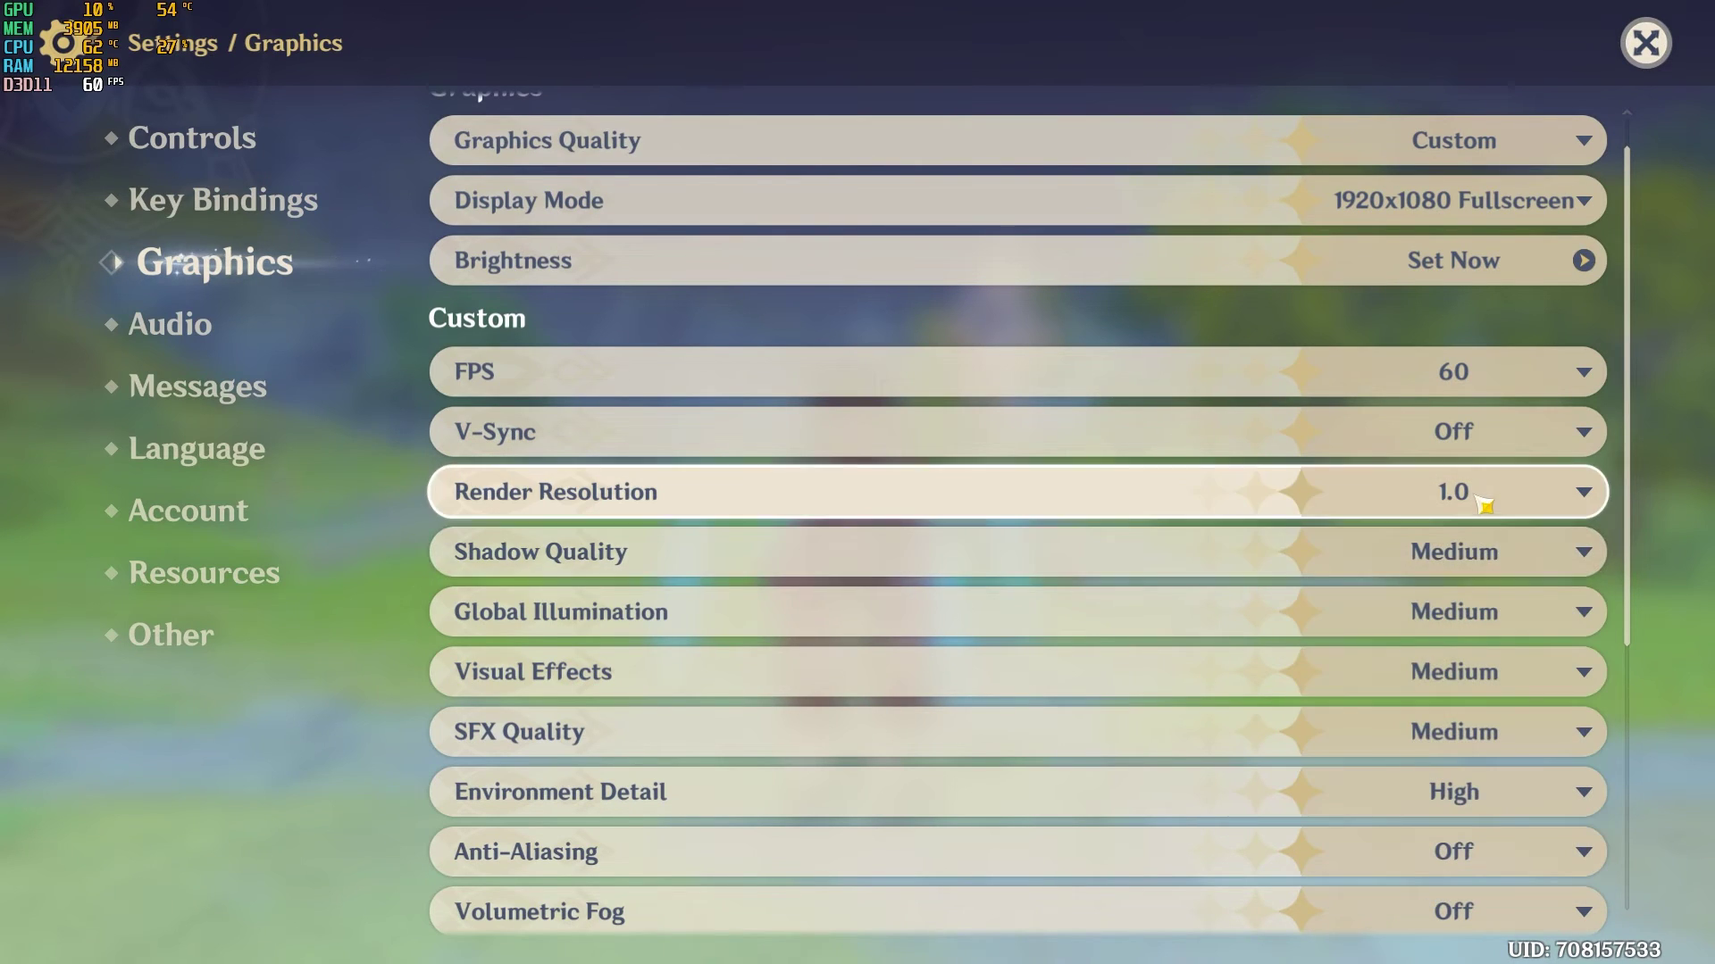
pyautogui.click(1456, 554)
pyautogui.click(1371, 643)
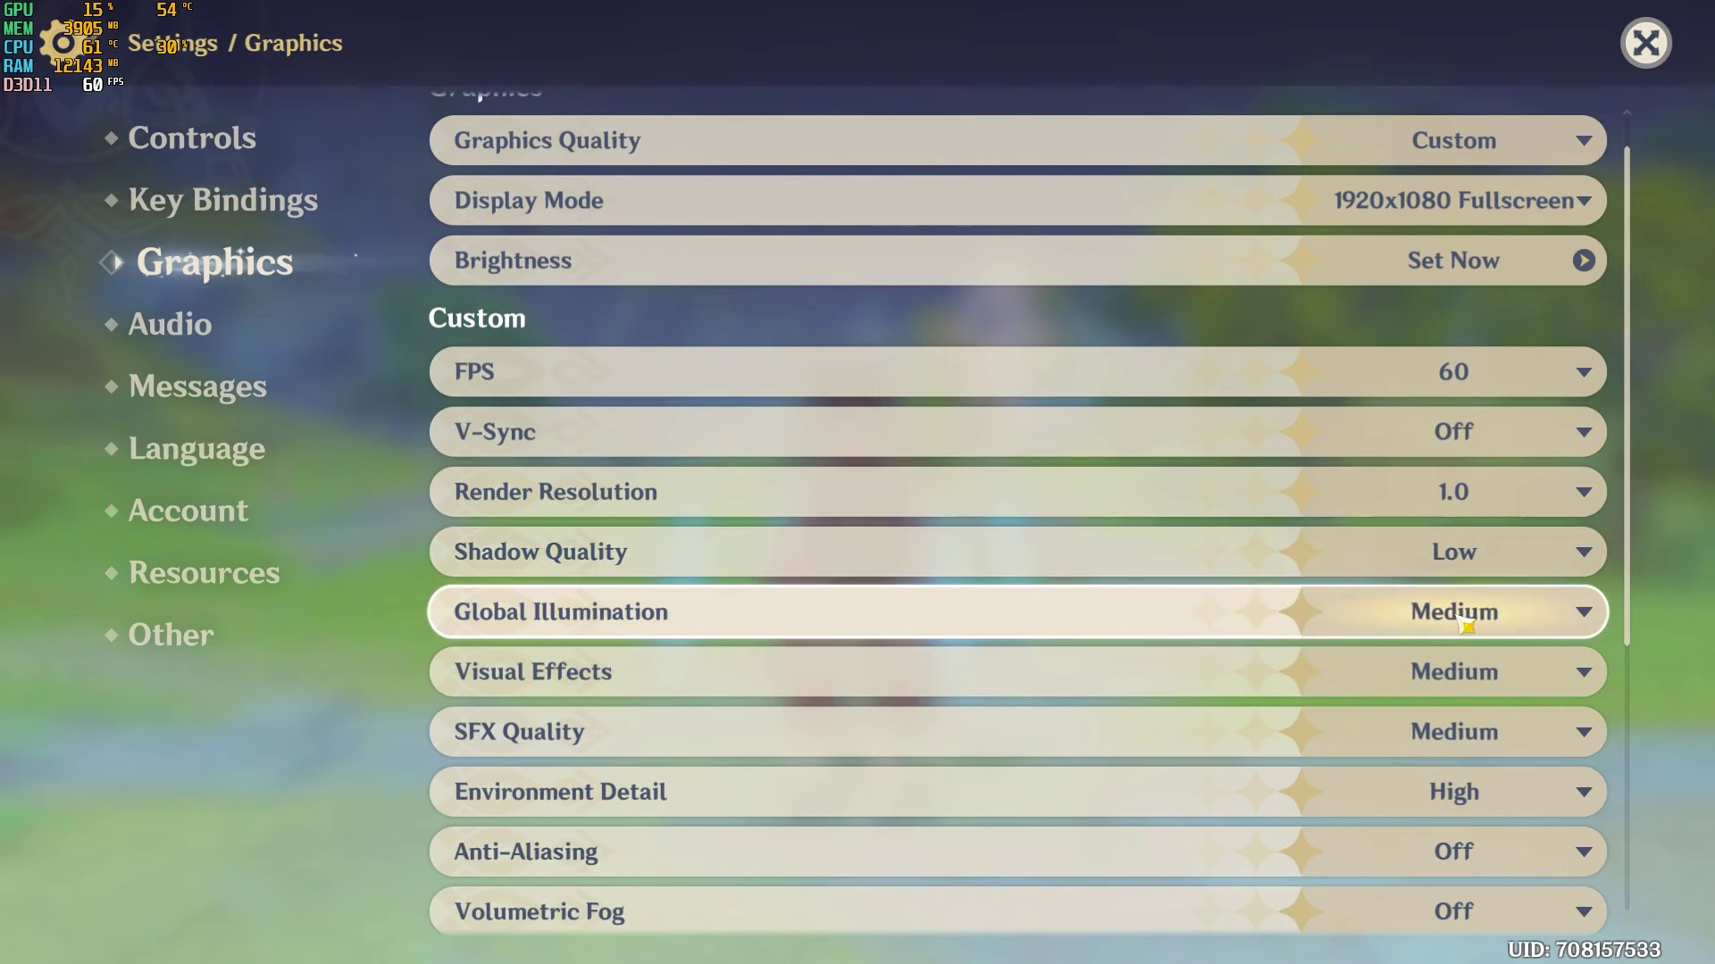
# - Turn Global Illumination off and set both Visual Effects and SFX Quality to Low
pyautogui.click(1462, 607)
pyautogui.click(1473, 659)
pyautogui.click(1461, 684)
pyautogui.click(1464, 762)
pyautogui.click(1477, 730)
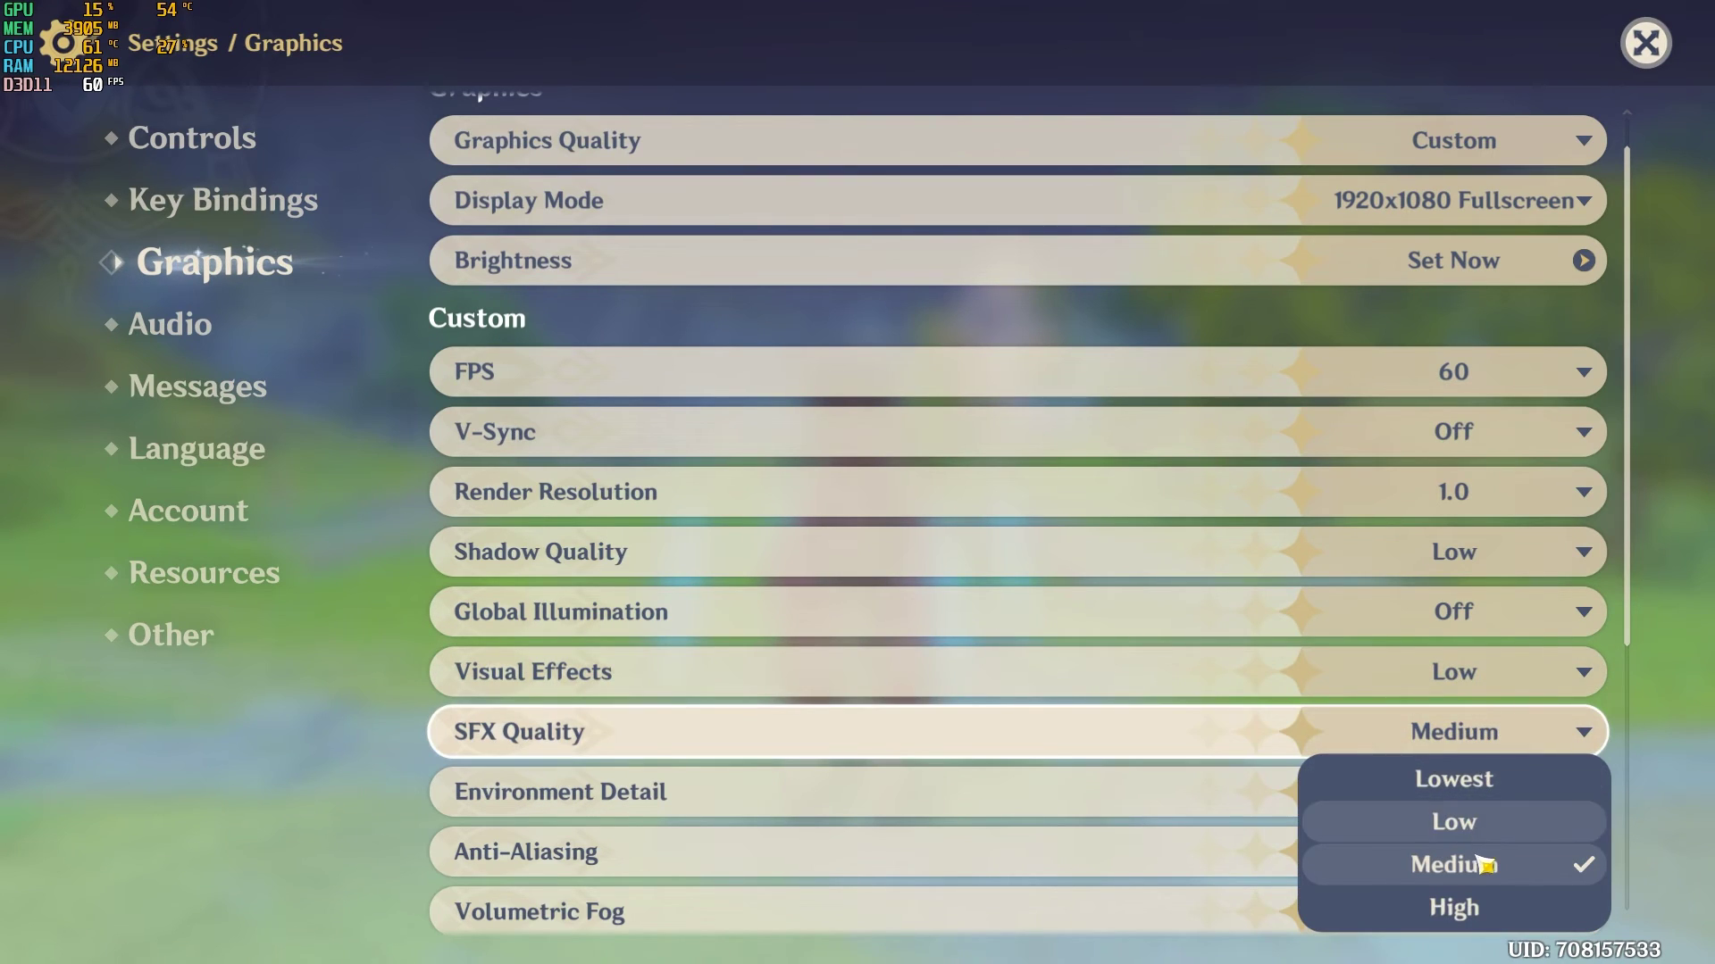
pyautogui.click(1472, 822)
# - Set Environment Detail to Medium and Anti-Aliasing to FSR 2, keeping Volumetric Fog off
pyautogui.scroll(-1, 1433, 750)
pyautogui.scroll(-2, 1434, 750)
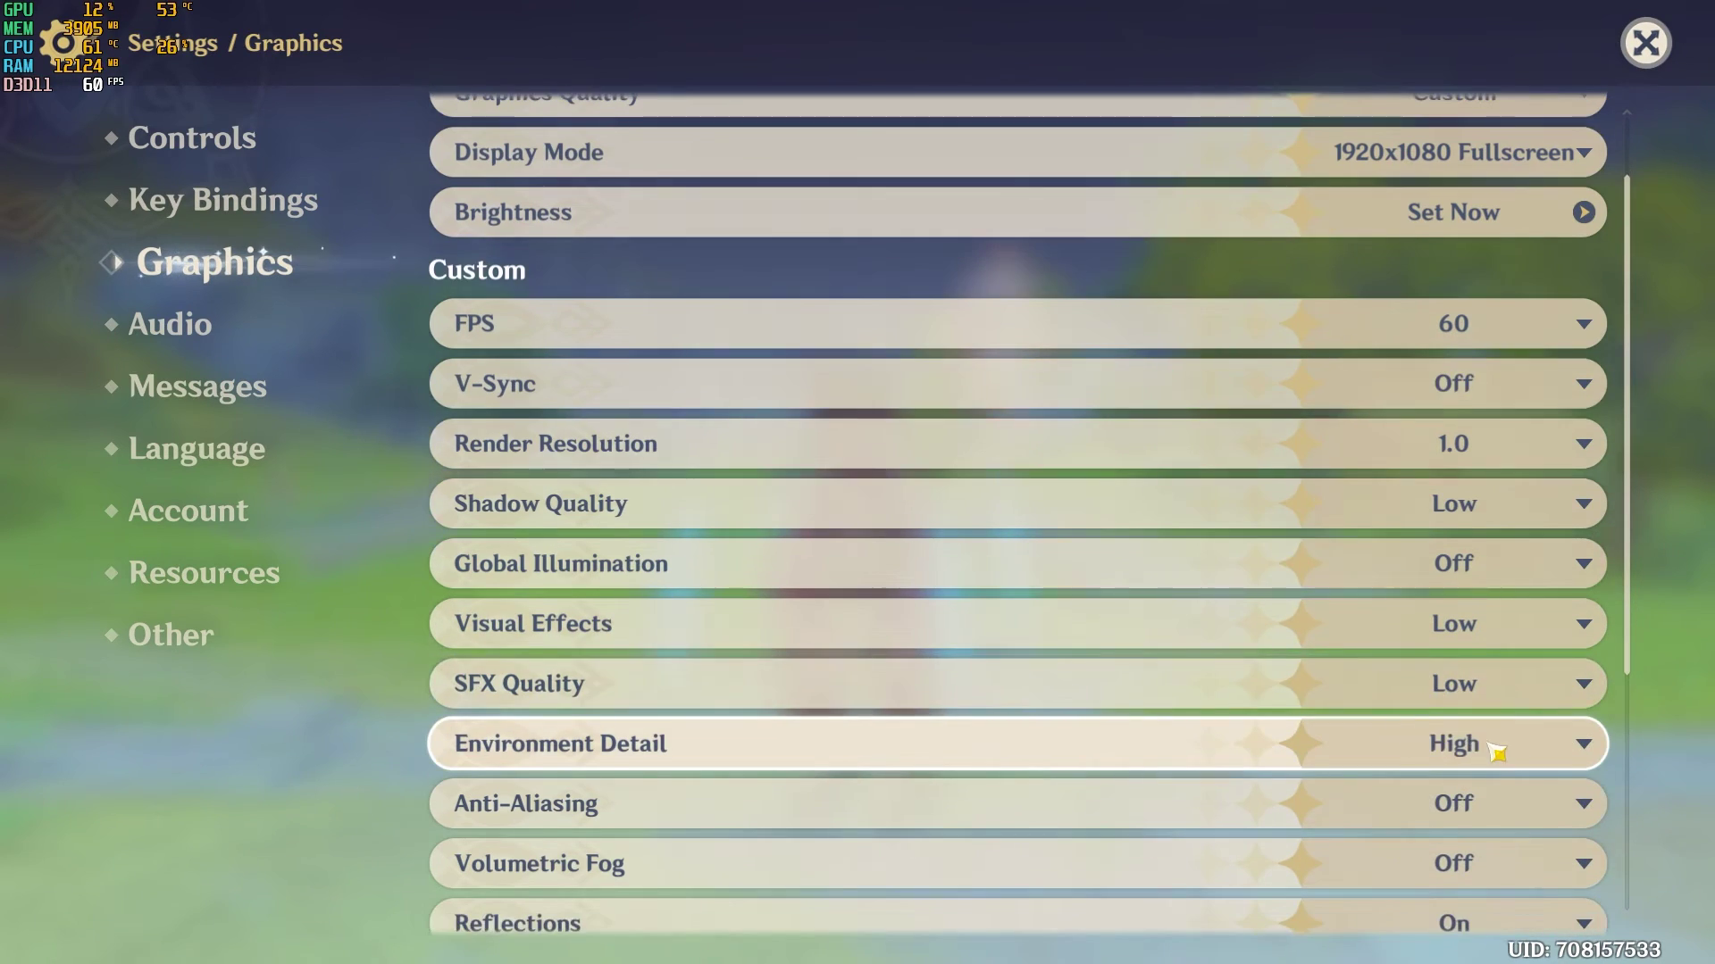
pyautogui.click(1493, 748)
pyautogui.click(1339, 607)
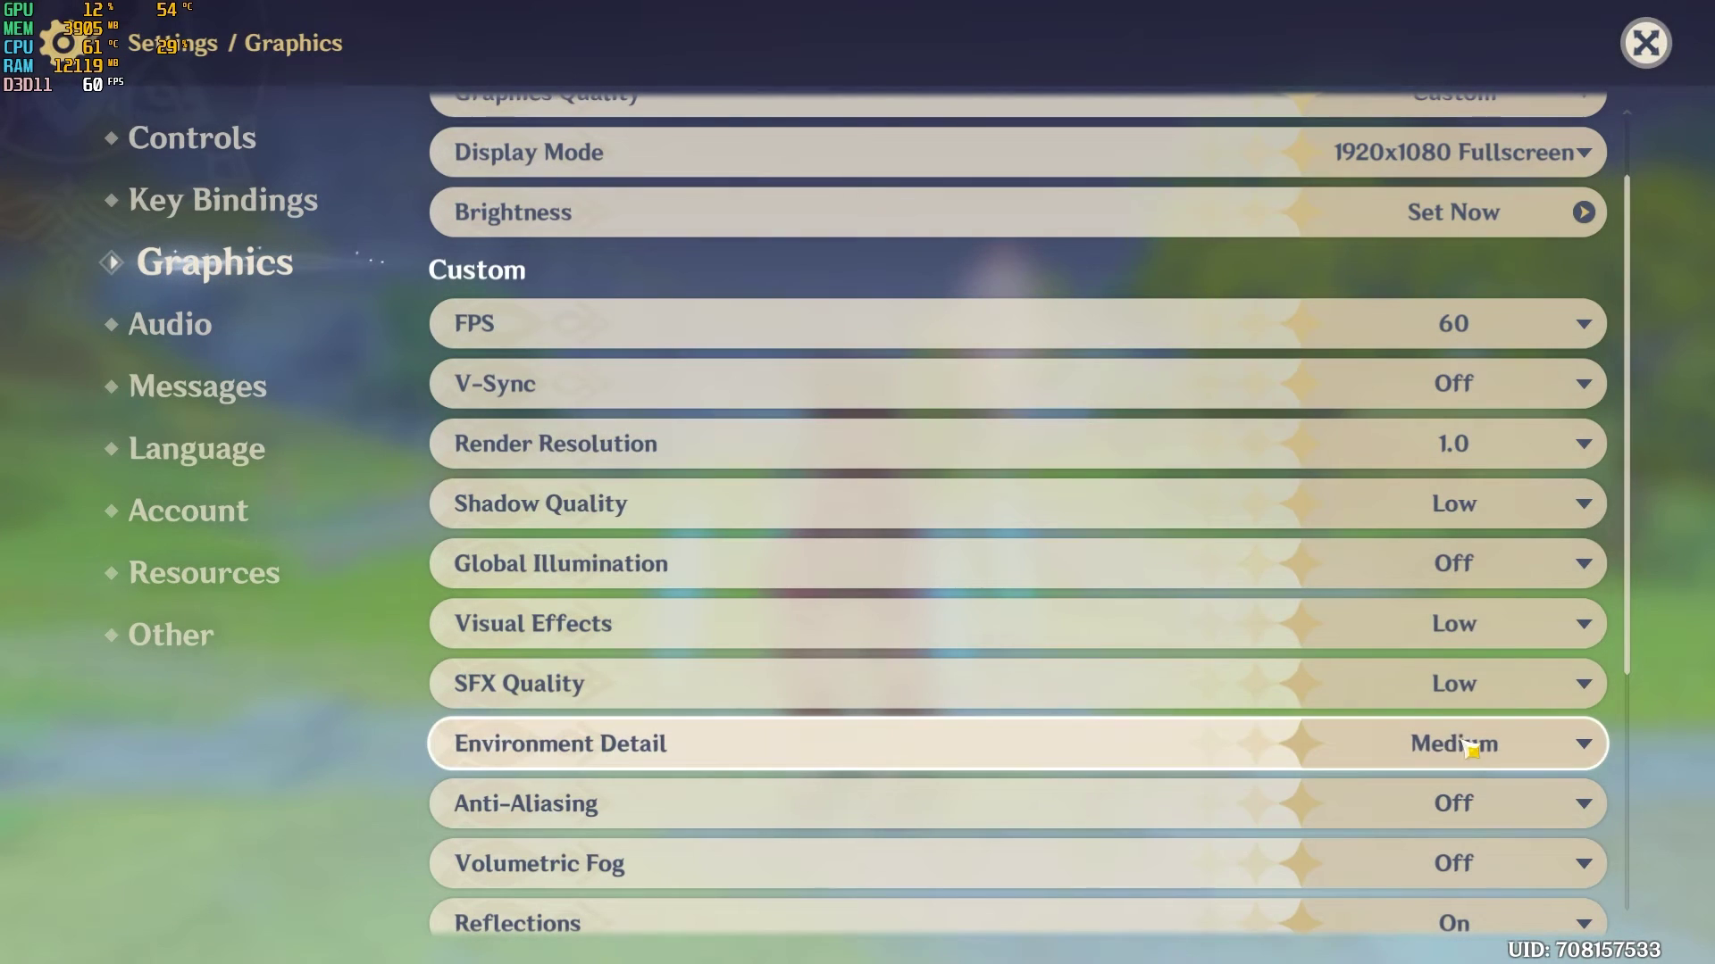
pyautogui.scroll(-3, 1465, 786)
pyautogui.click(1451, 759)
pyautogui.click(1349, 797)
pyautogui.click(1451, 759)
pyautogui.click(1371, 844)
# - Turn off Reflections and Motion Blur in the custom graphics settings
pyautogui.scroll(-5, 1455, 759)
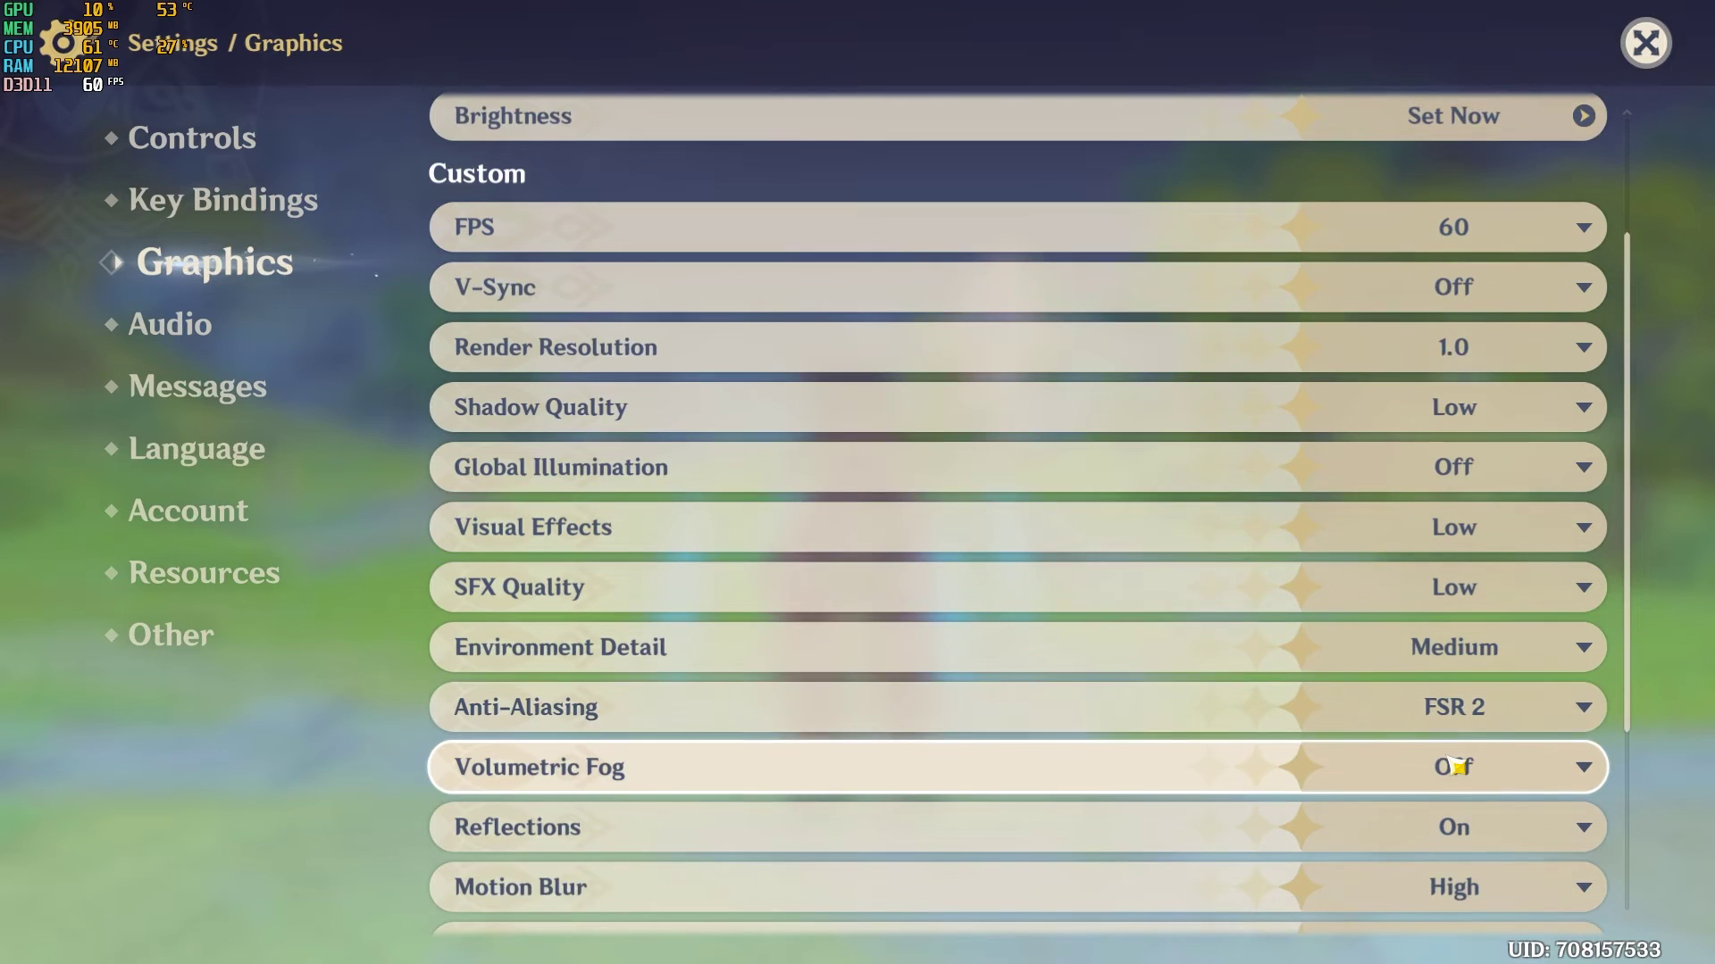
pyautogui.click(1465, 795)
pyautogui.click(1465, 836)
pyautogui.scroll(-2, 1457, 798)
pyautogui.scroll(-3, 1456, 797)
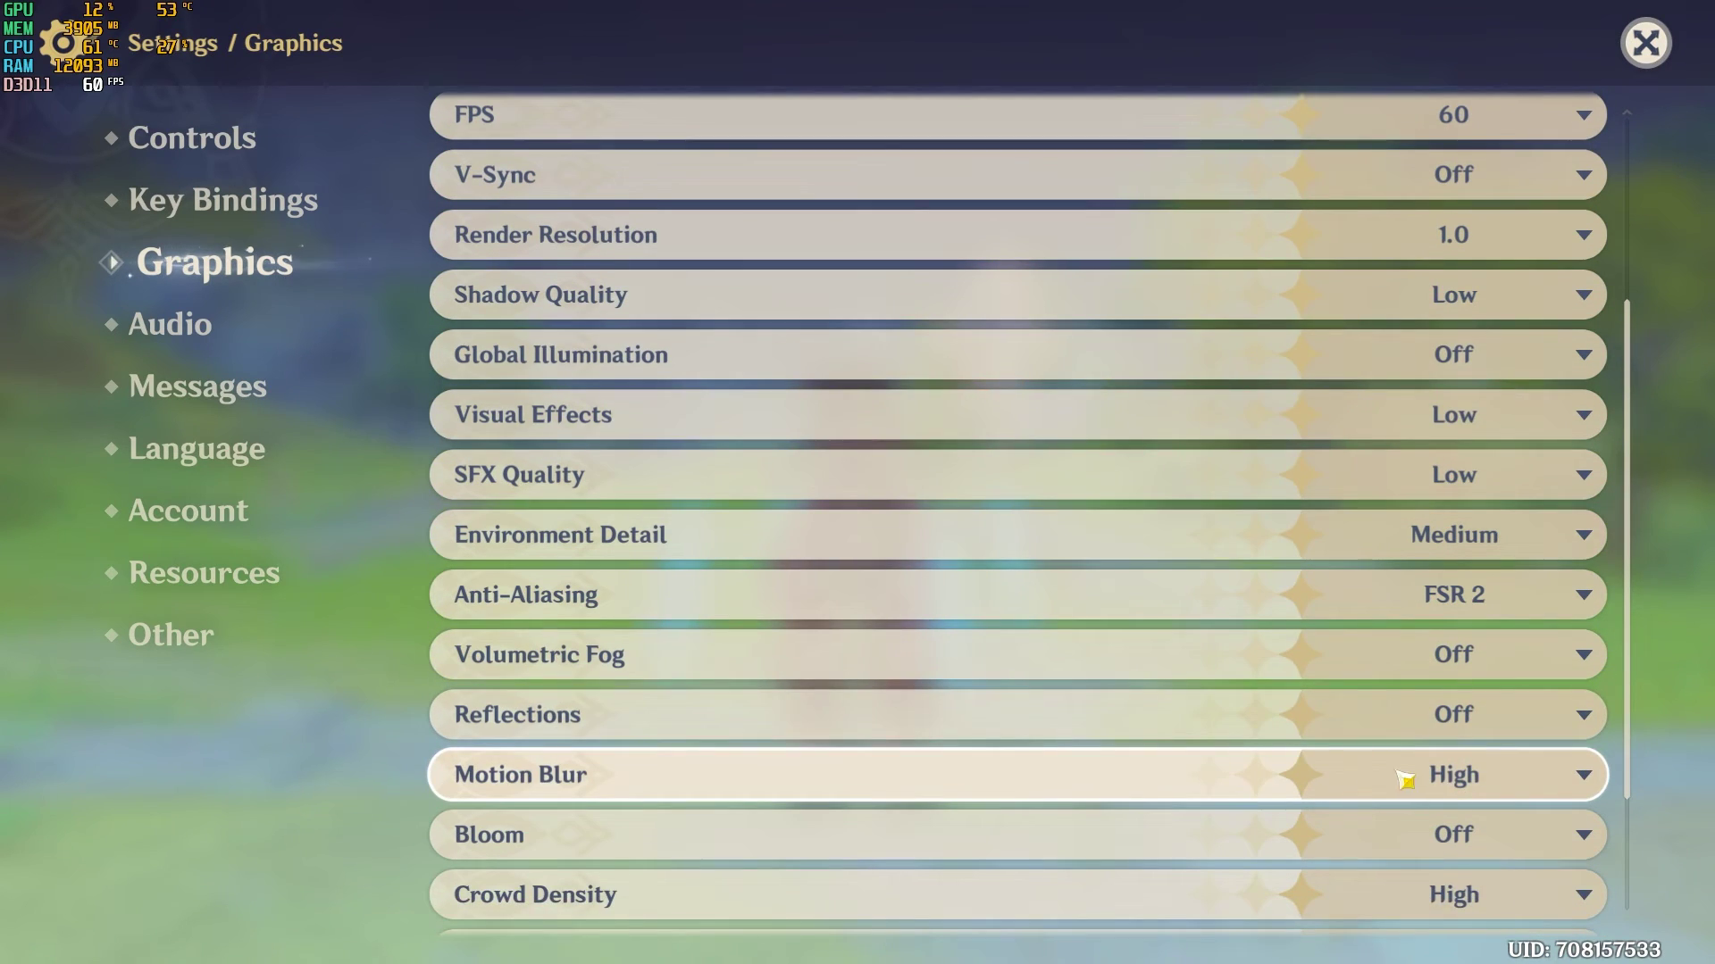
pyautogui.click(1444, 785)
pyautogui.click(1429, 598)
pyautogui.scroll(-2, 1420, 777)
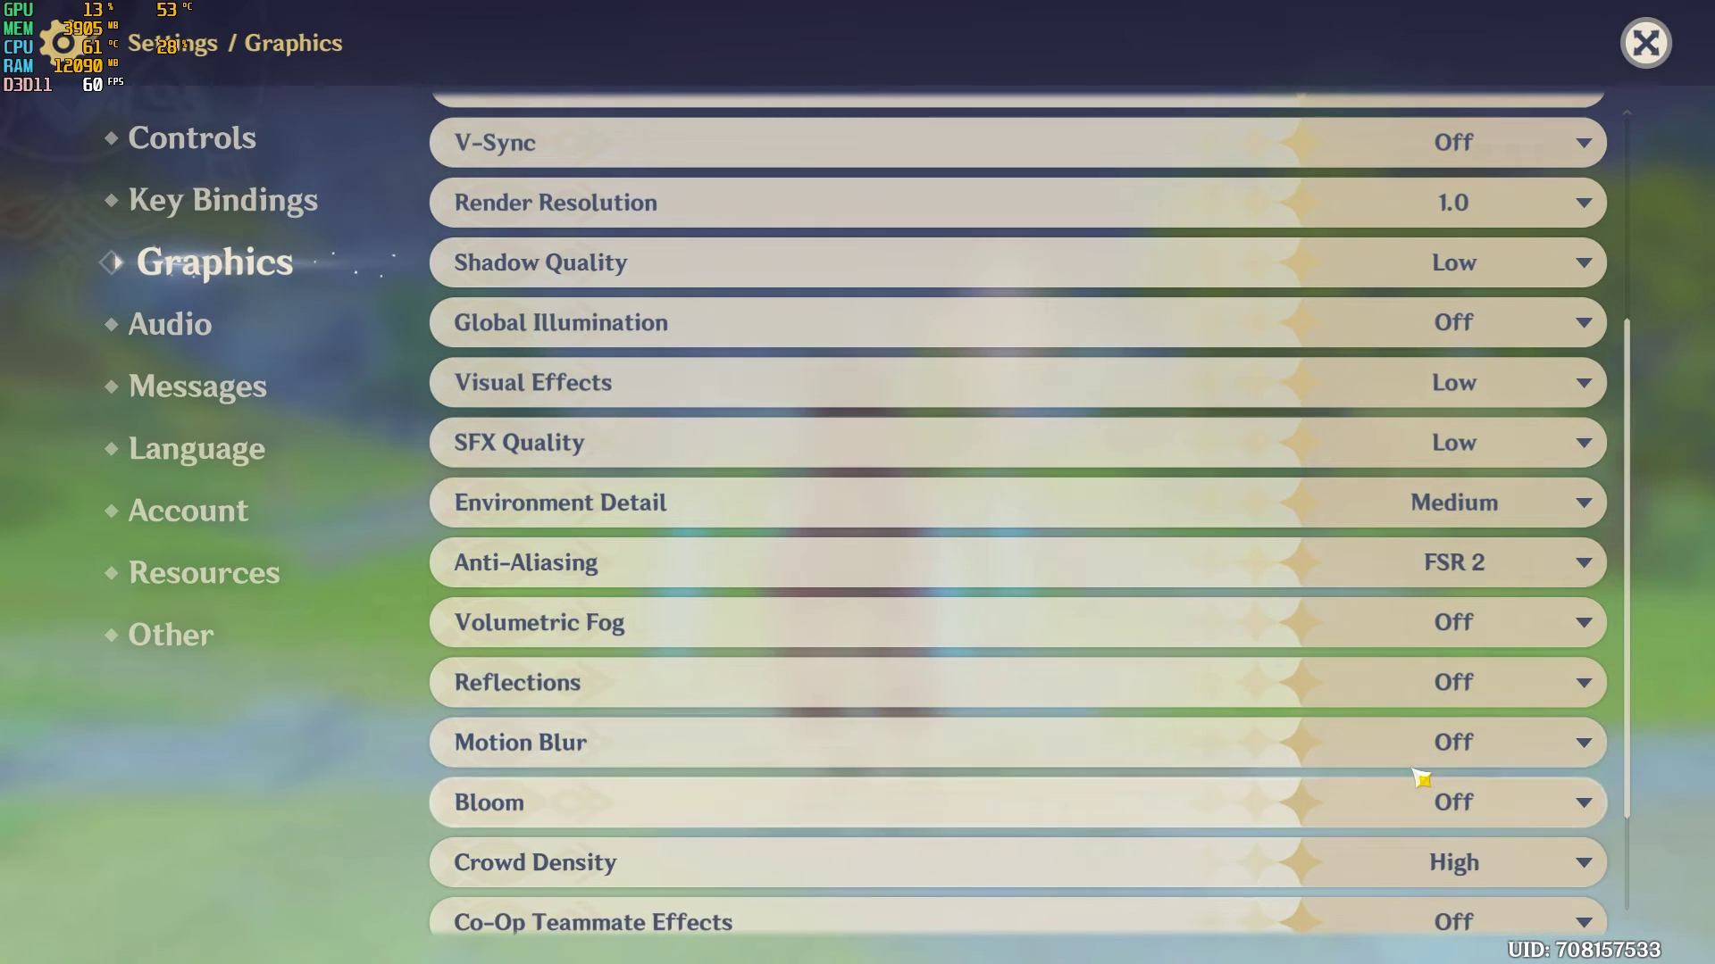
# - Set Bloom On, Crowd Density Low, Co-Op Teammate Effects Partially Off, Subsurface Scattering Off and Anisotropic Filtering 1x, and leave the settings
pyautogui.scroll(-2, 1420, 778)
pyautogui.scroll(-2, 1451, 786)
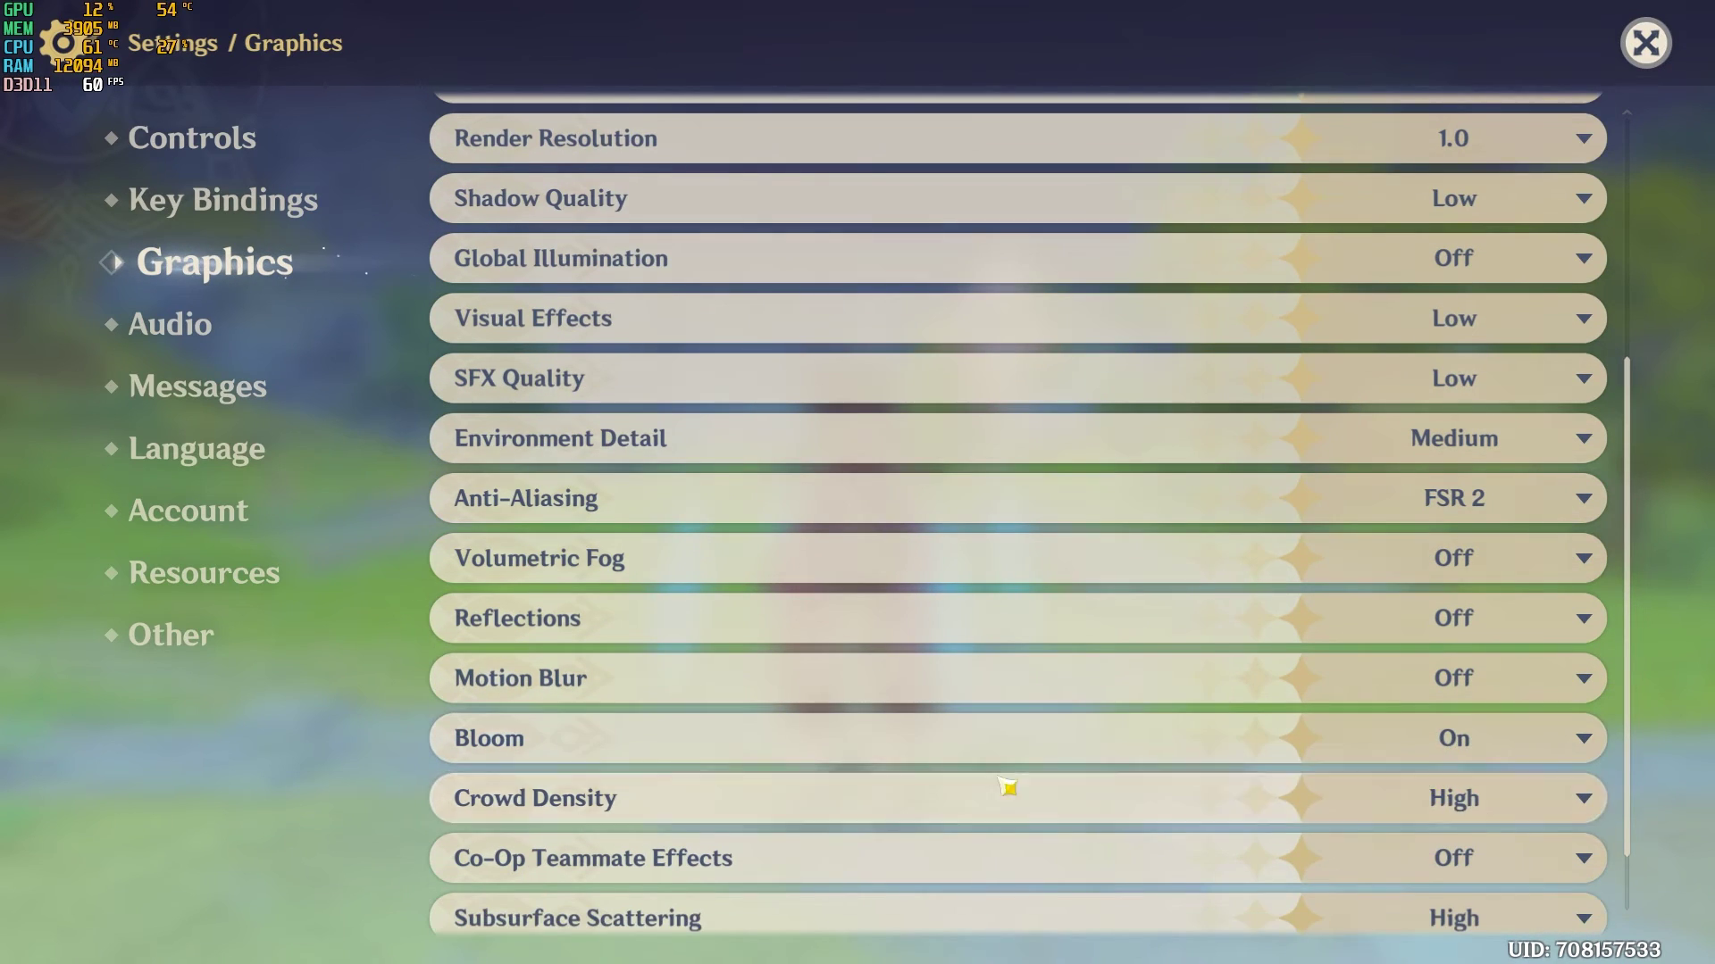
pyautogui.click(1451, 794)
pyautogui.scroll(-2, 1461, 808)
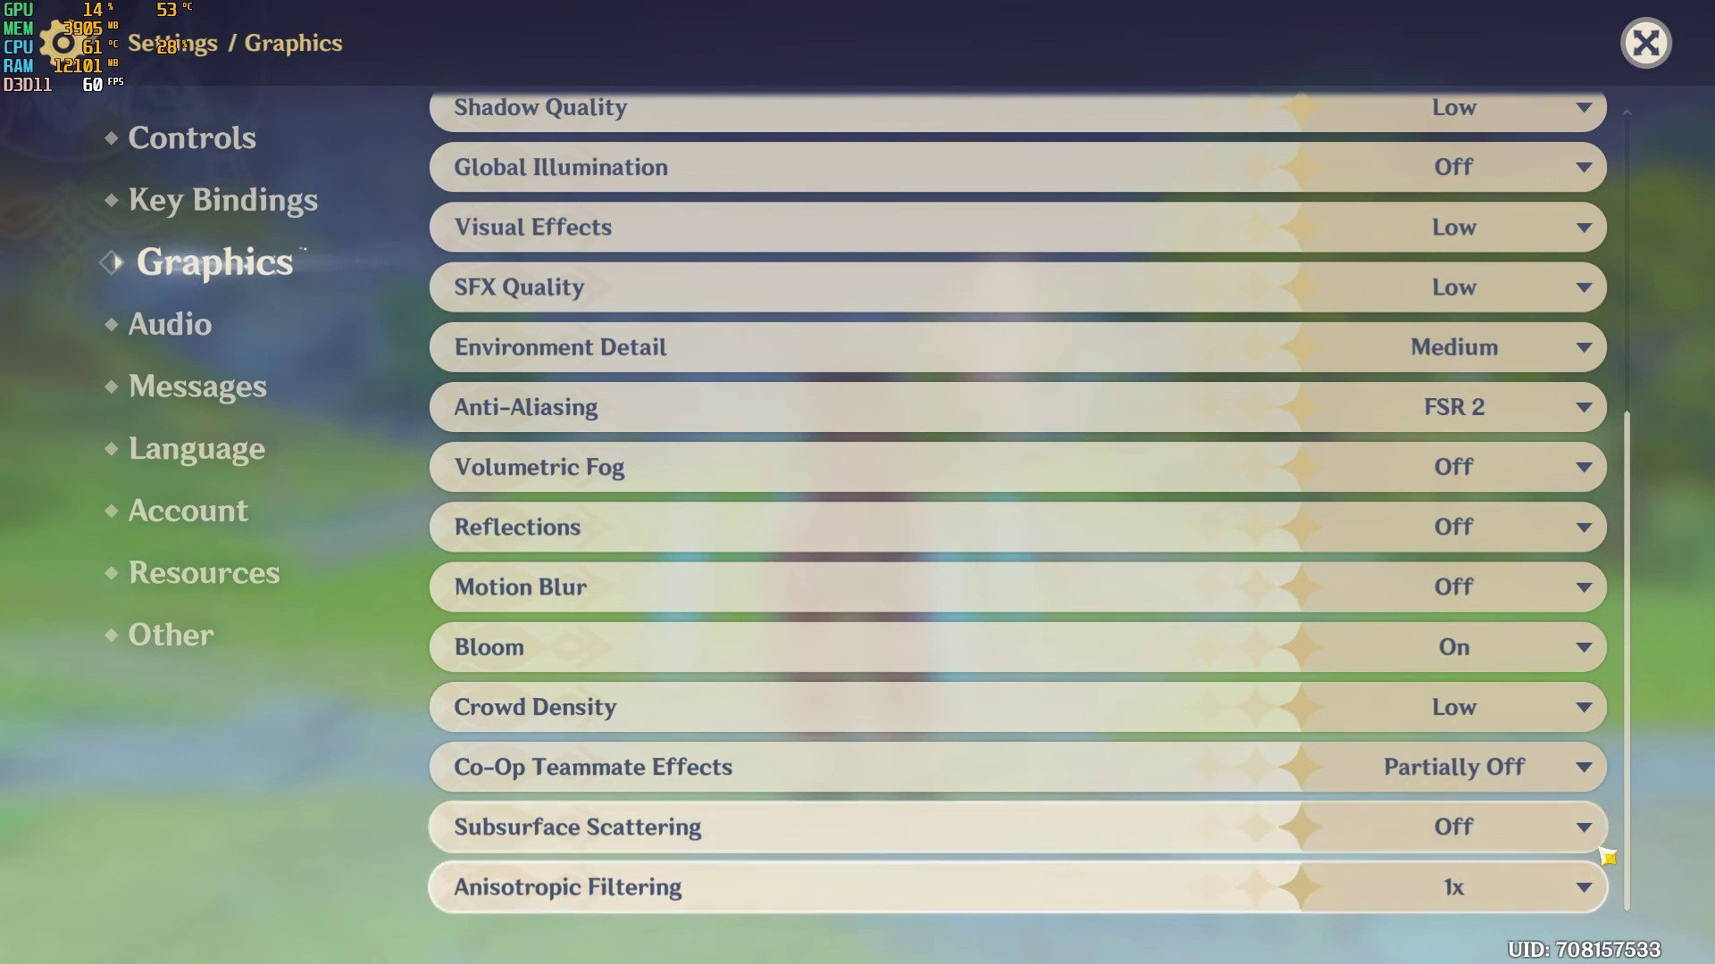
pyautogui.moveTo(1635, 766); pyautogui.dragTo(1590, 432)
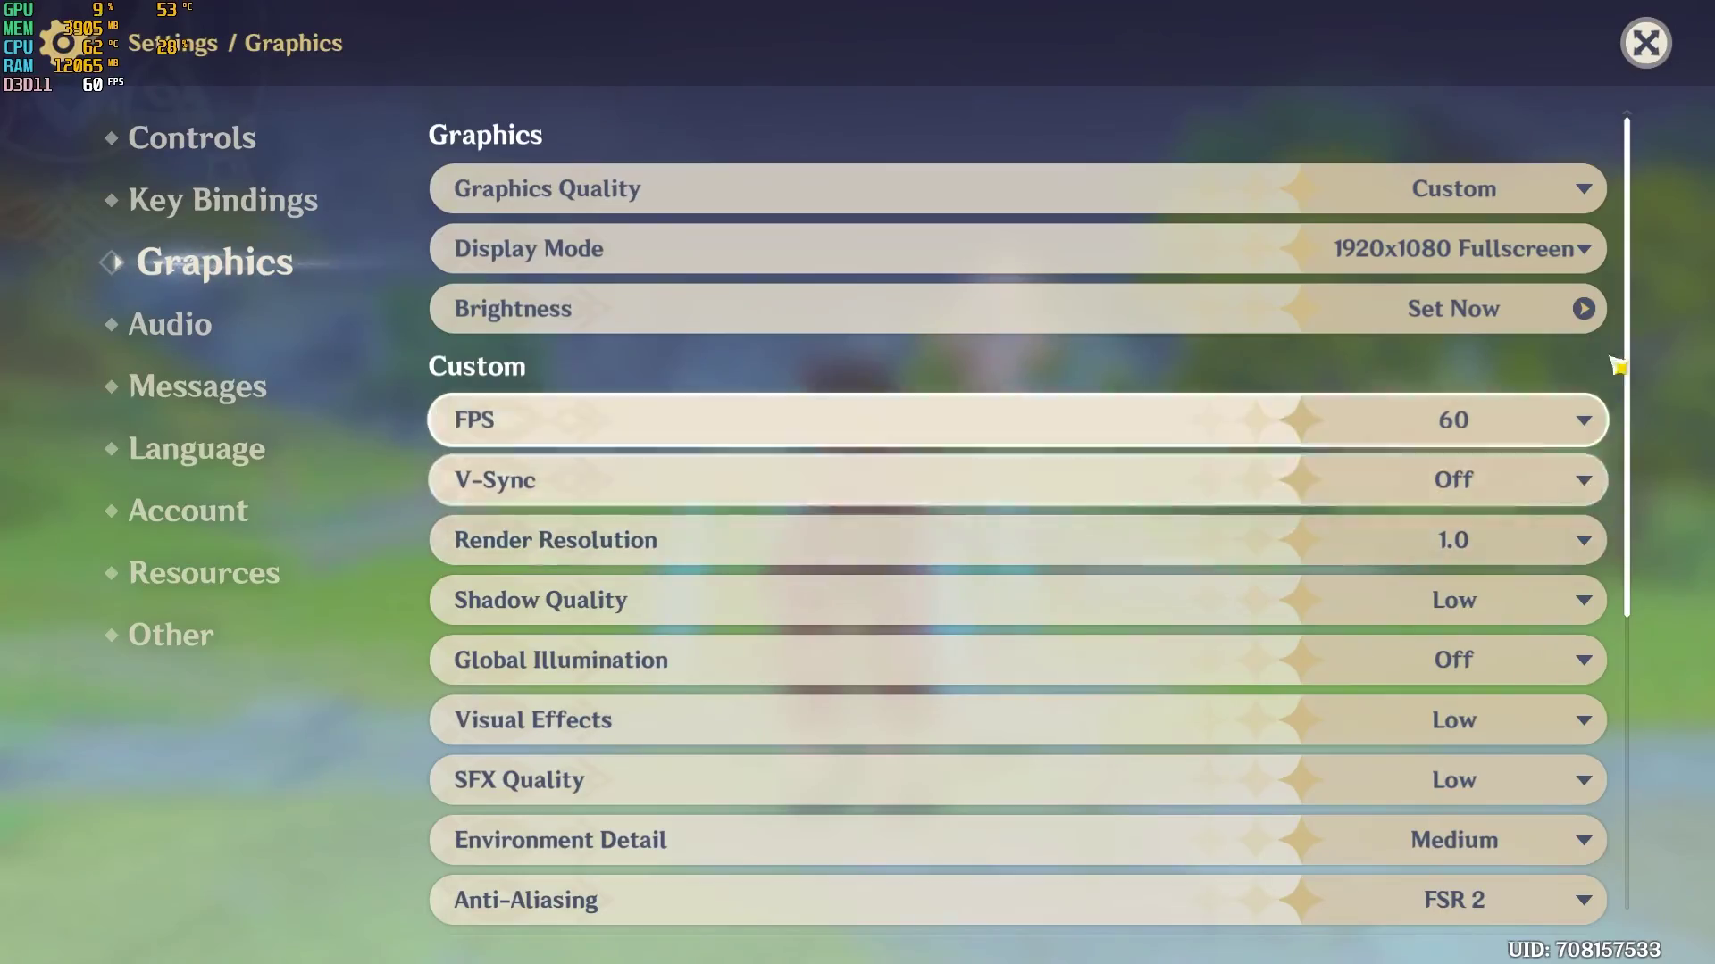
pyautogui.press('Escape')
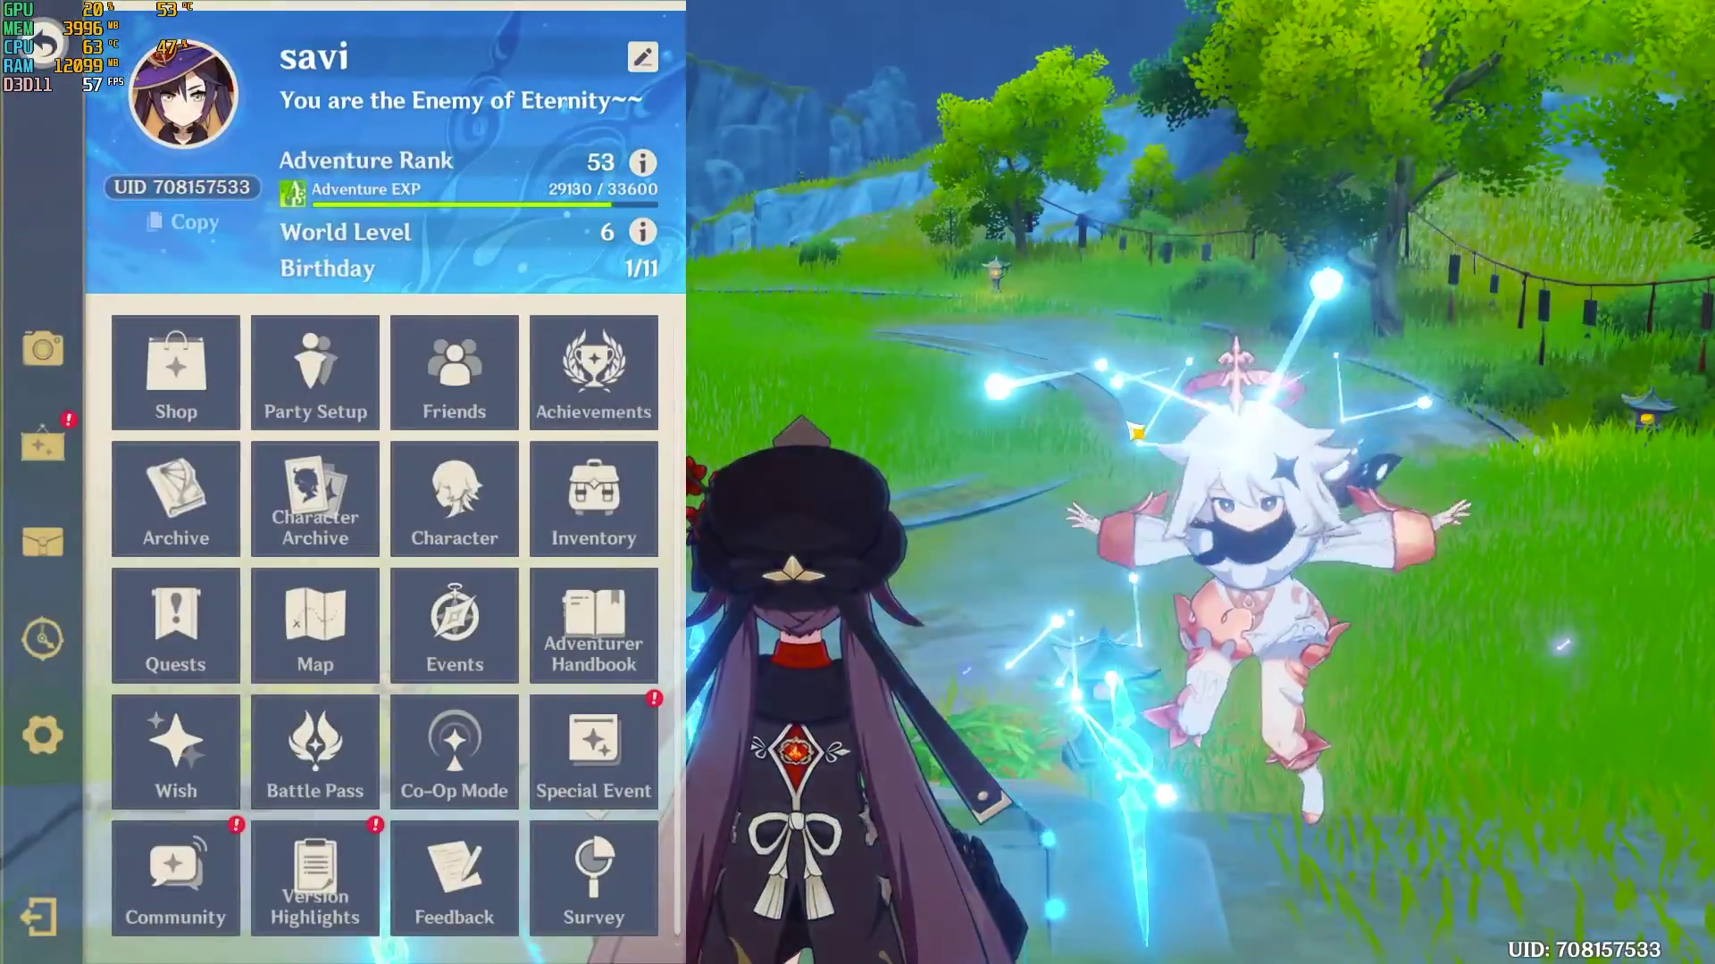